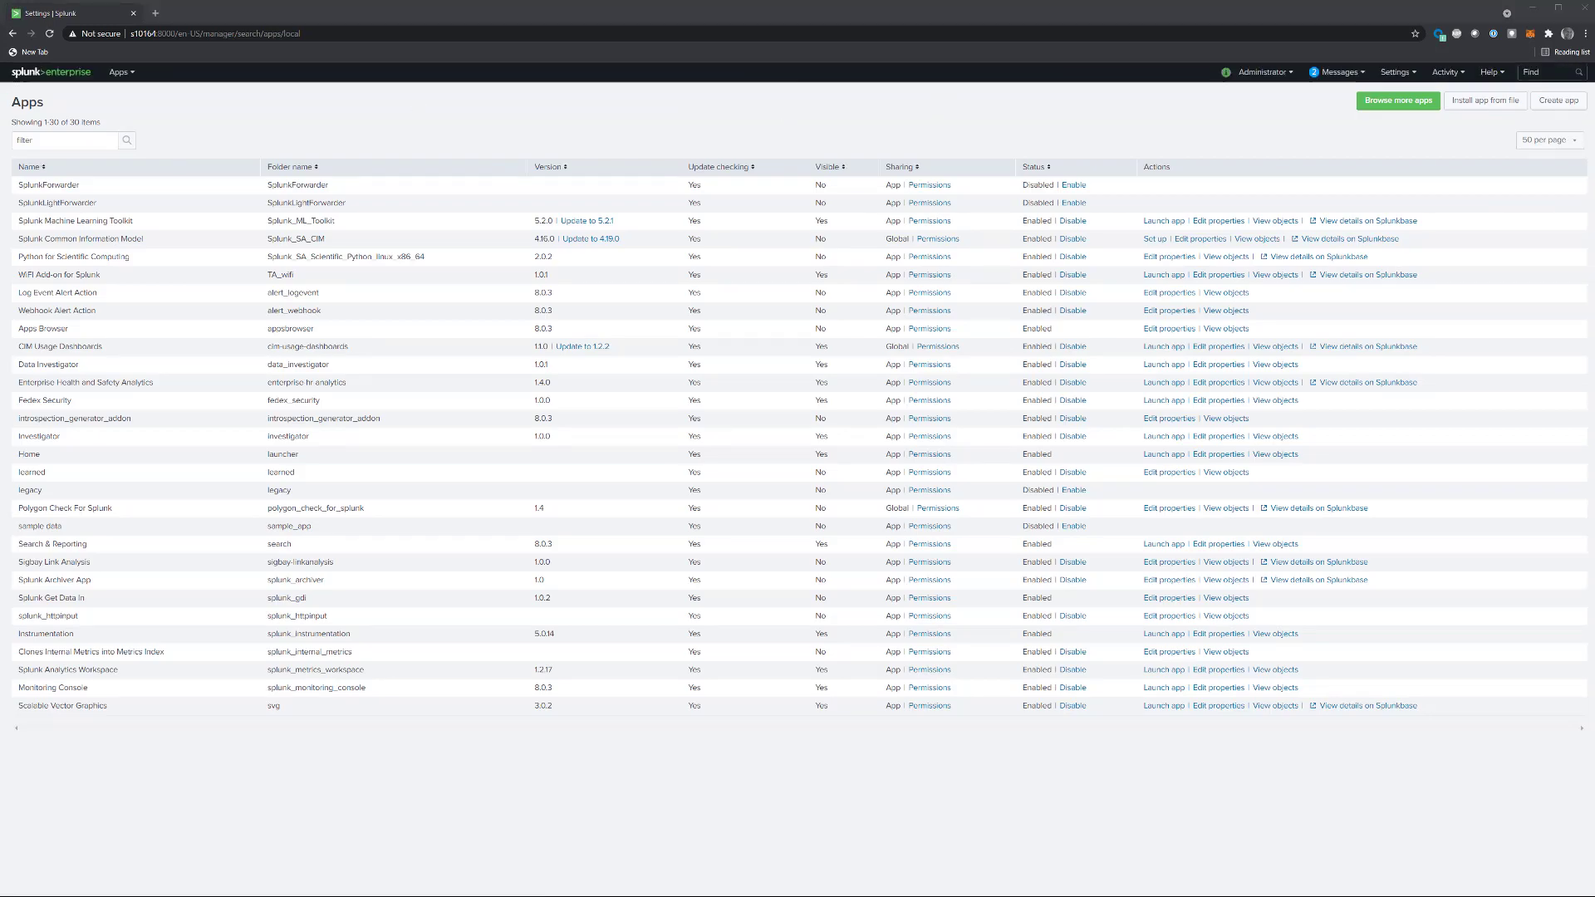
Step: Start a new app named Web Traffic with folder name web_traffic and version 1.0.0
{"action": "left_click", "coordinate": [1534, 103]}
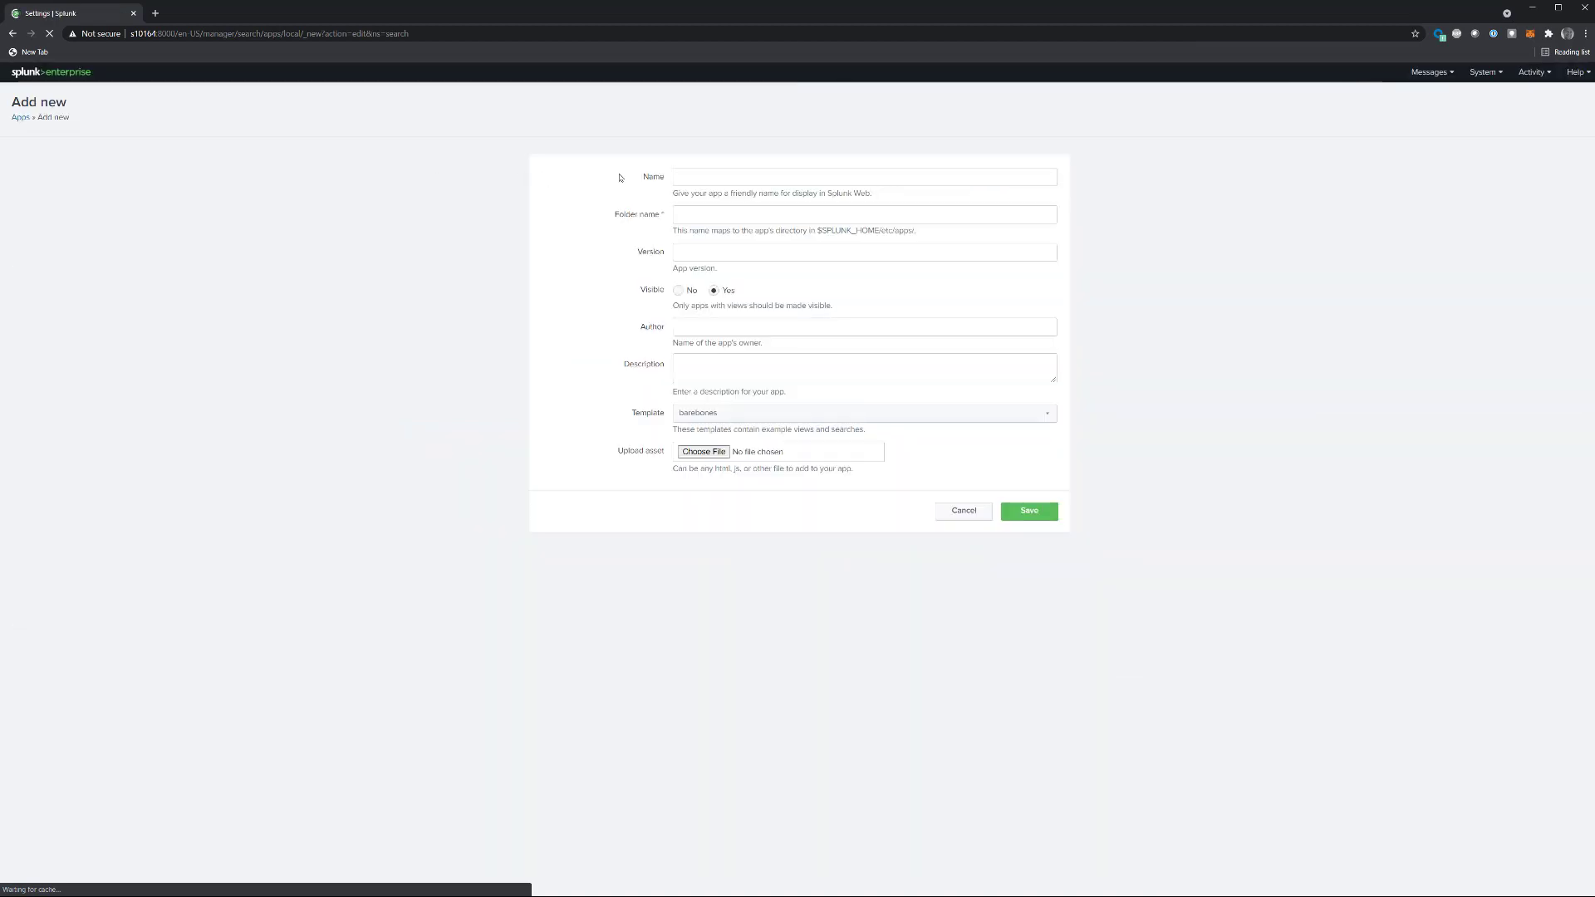
{"action": "left_click", "coordinate": [685, 179]}
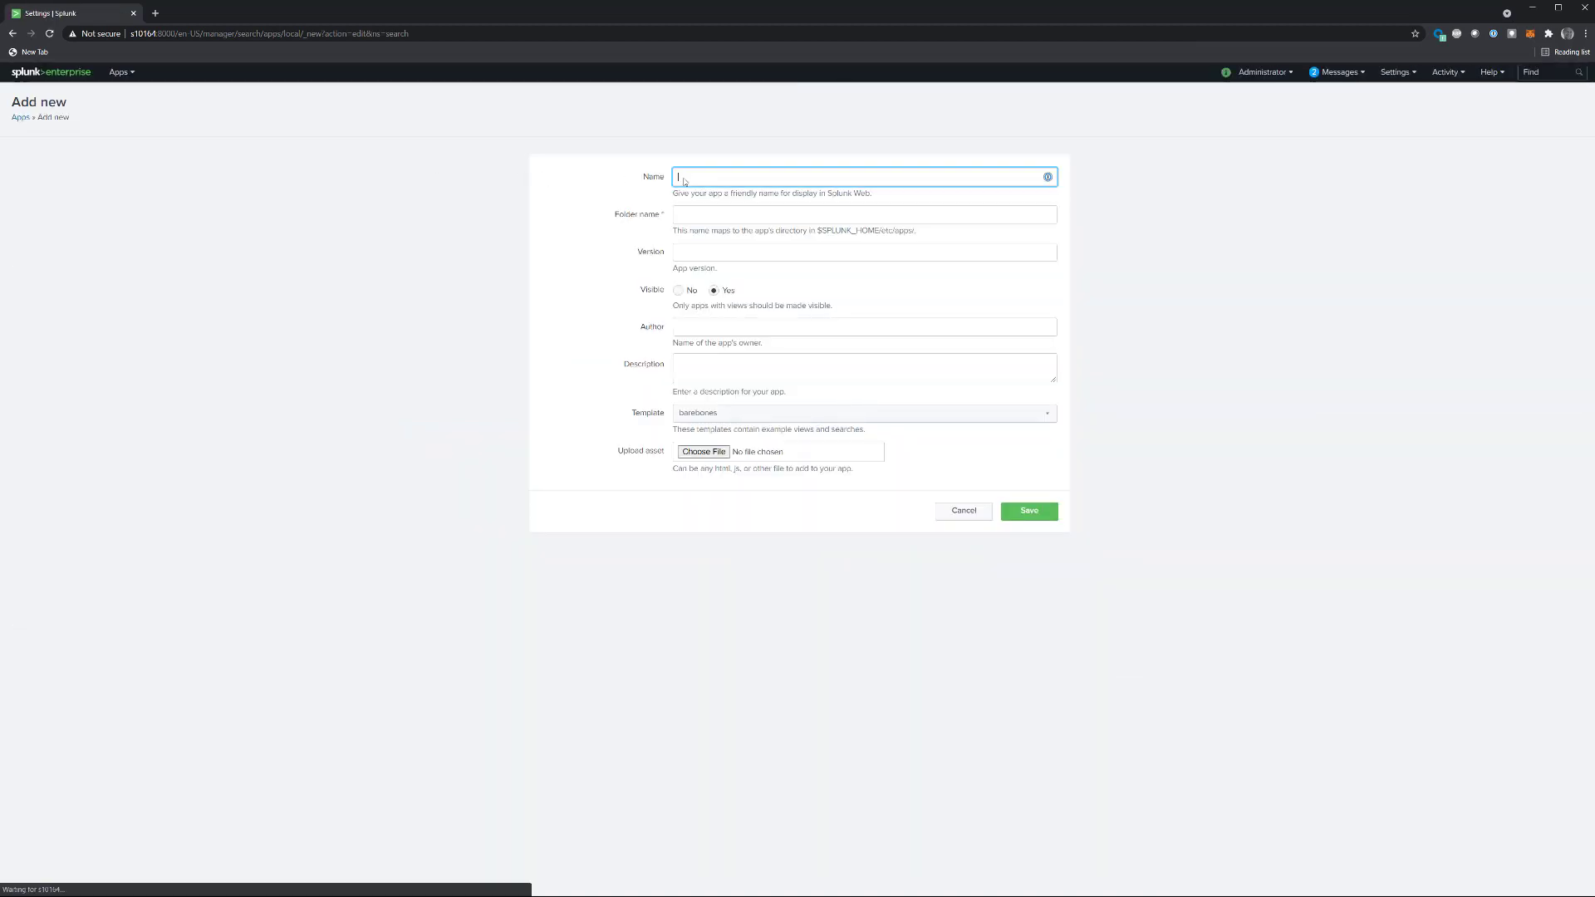
{"action": "type", "text": "Web Traffic"}
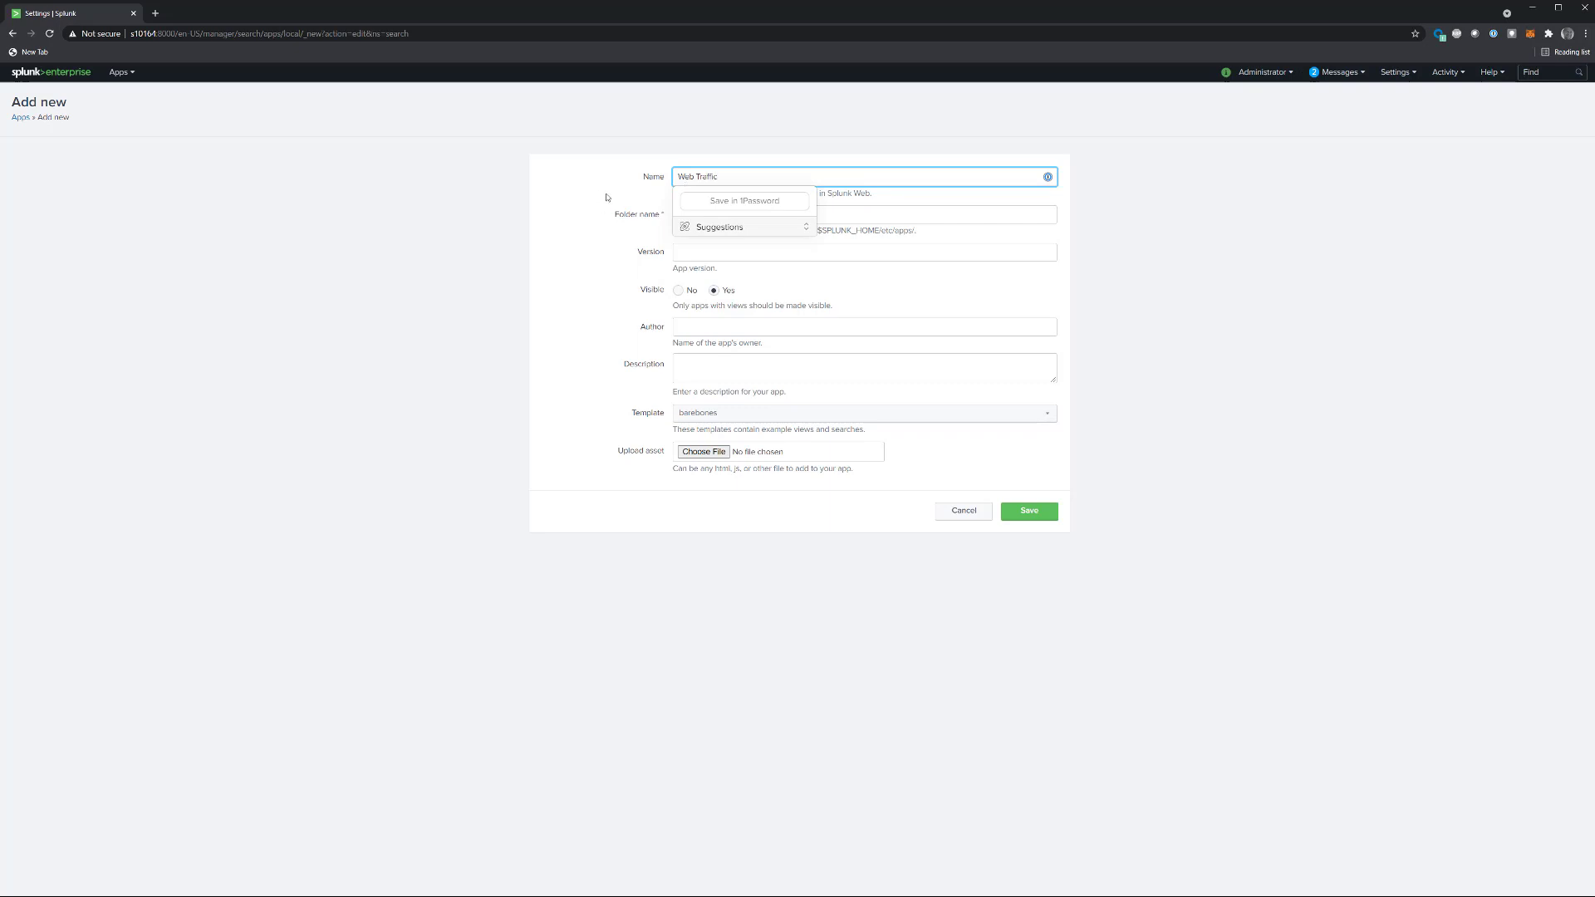
{"action": "left_click", "coordinate": [641, 196]}
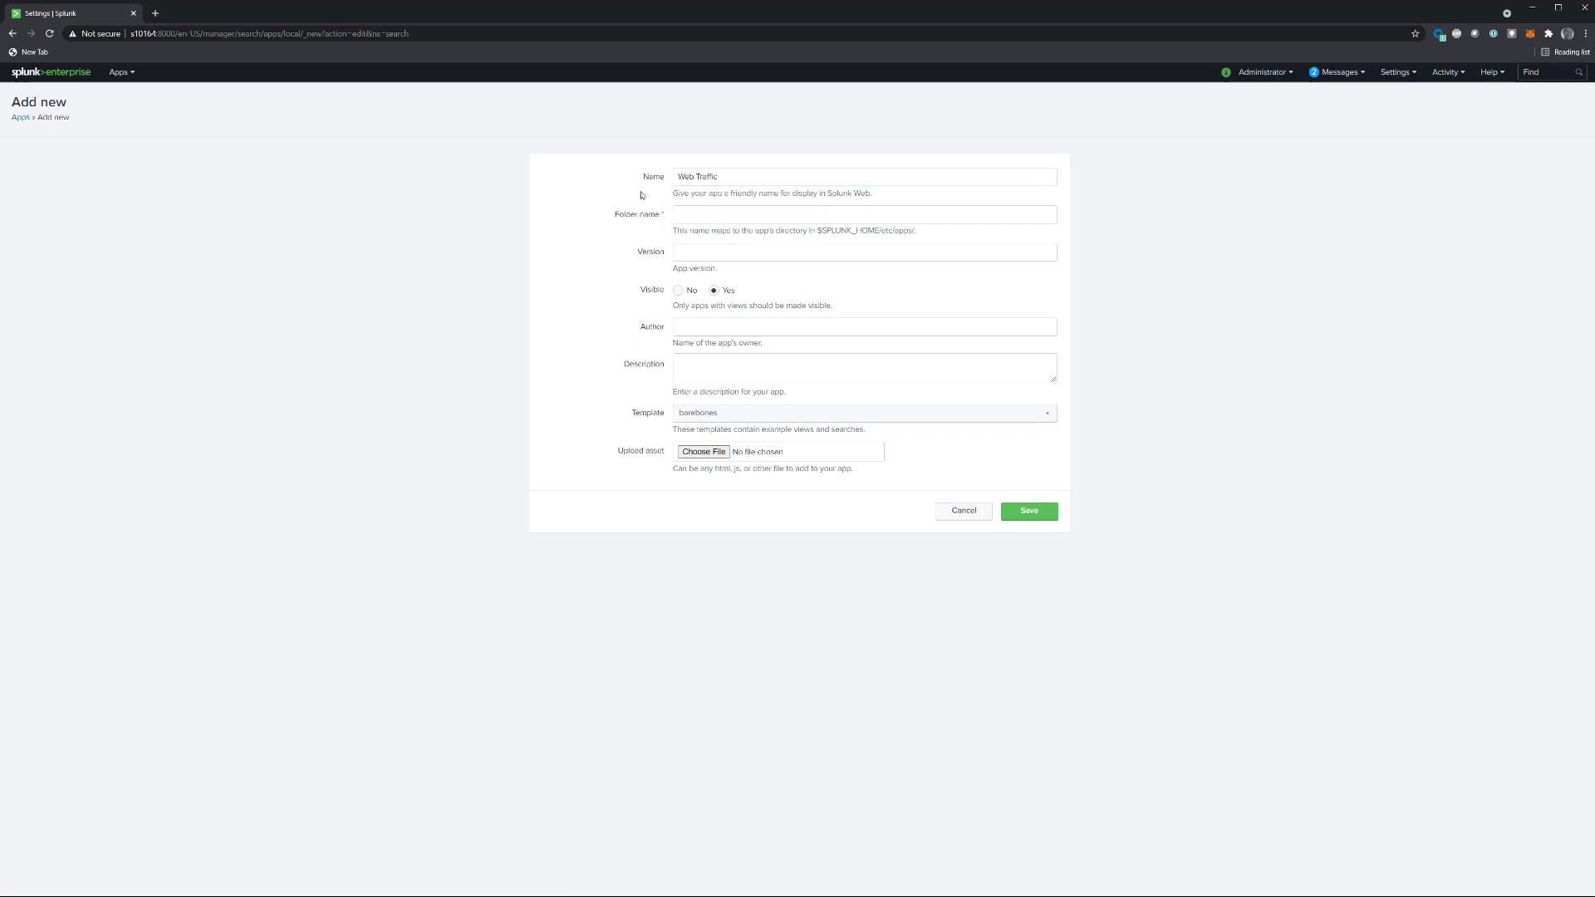
{"action": "left_click", "coordinate": [702, 220]}
{"action": "type", "text": "web_traffic"}
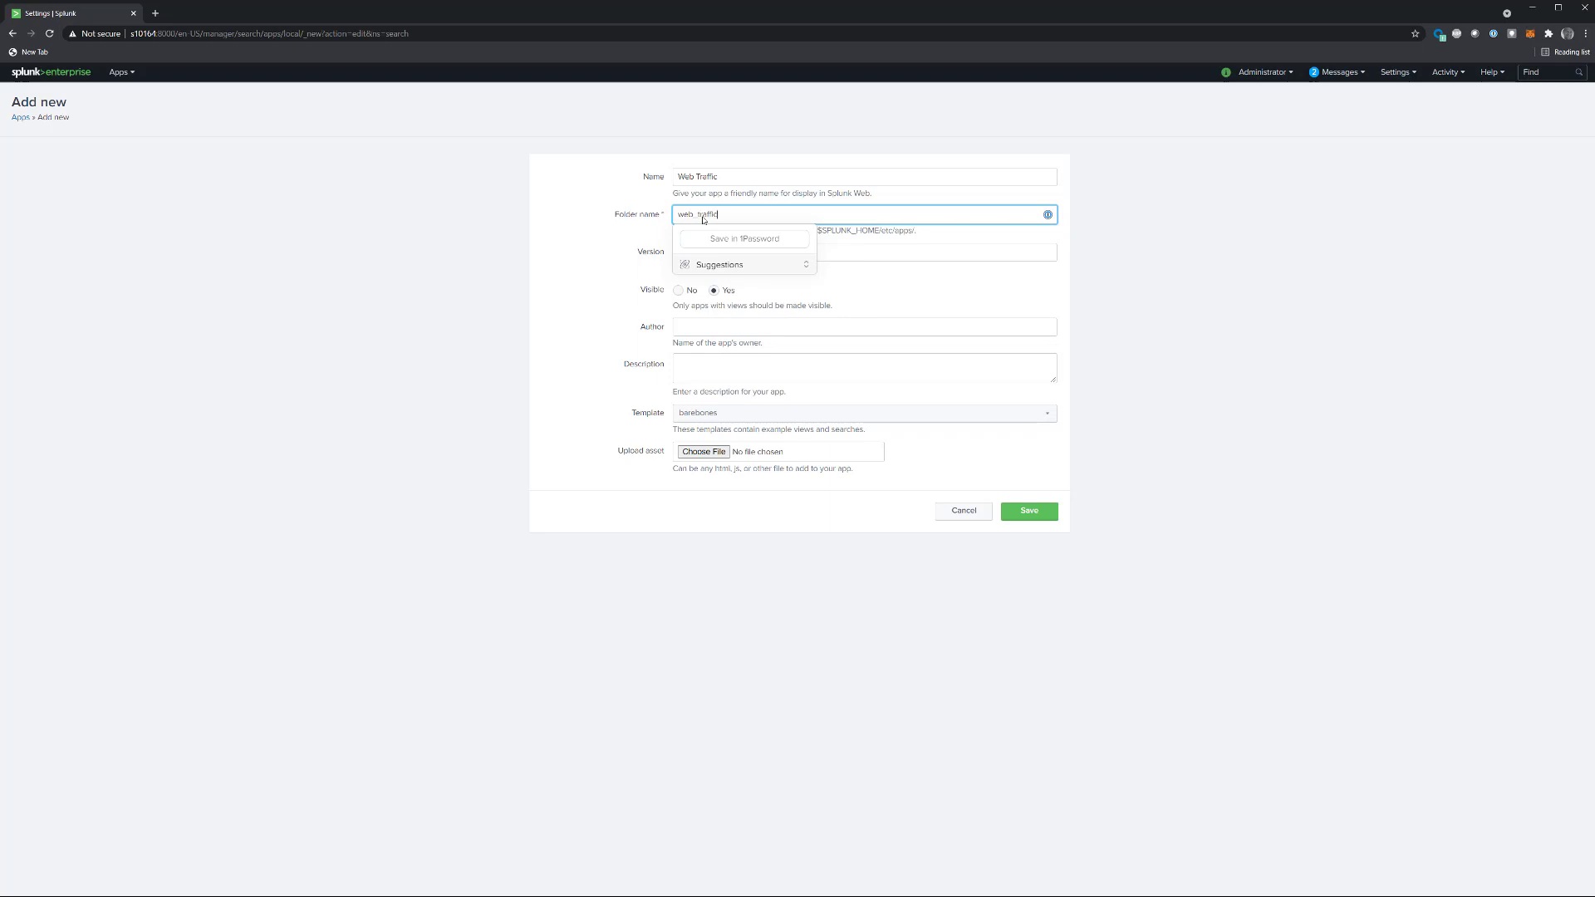
{"action": "left_click", "coordinate": [562, 235]}
{"action": "left_click", "coordinate": [688, 254]}
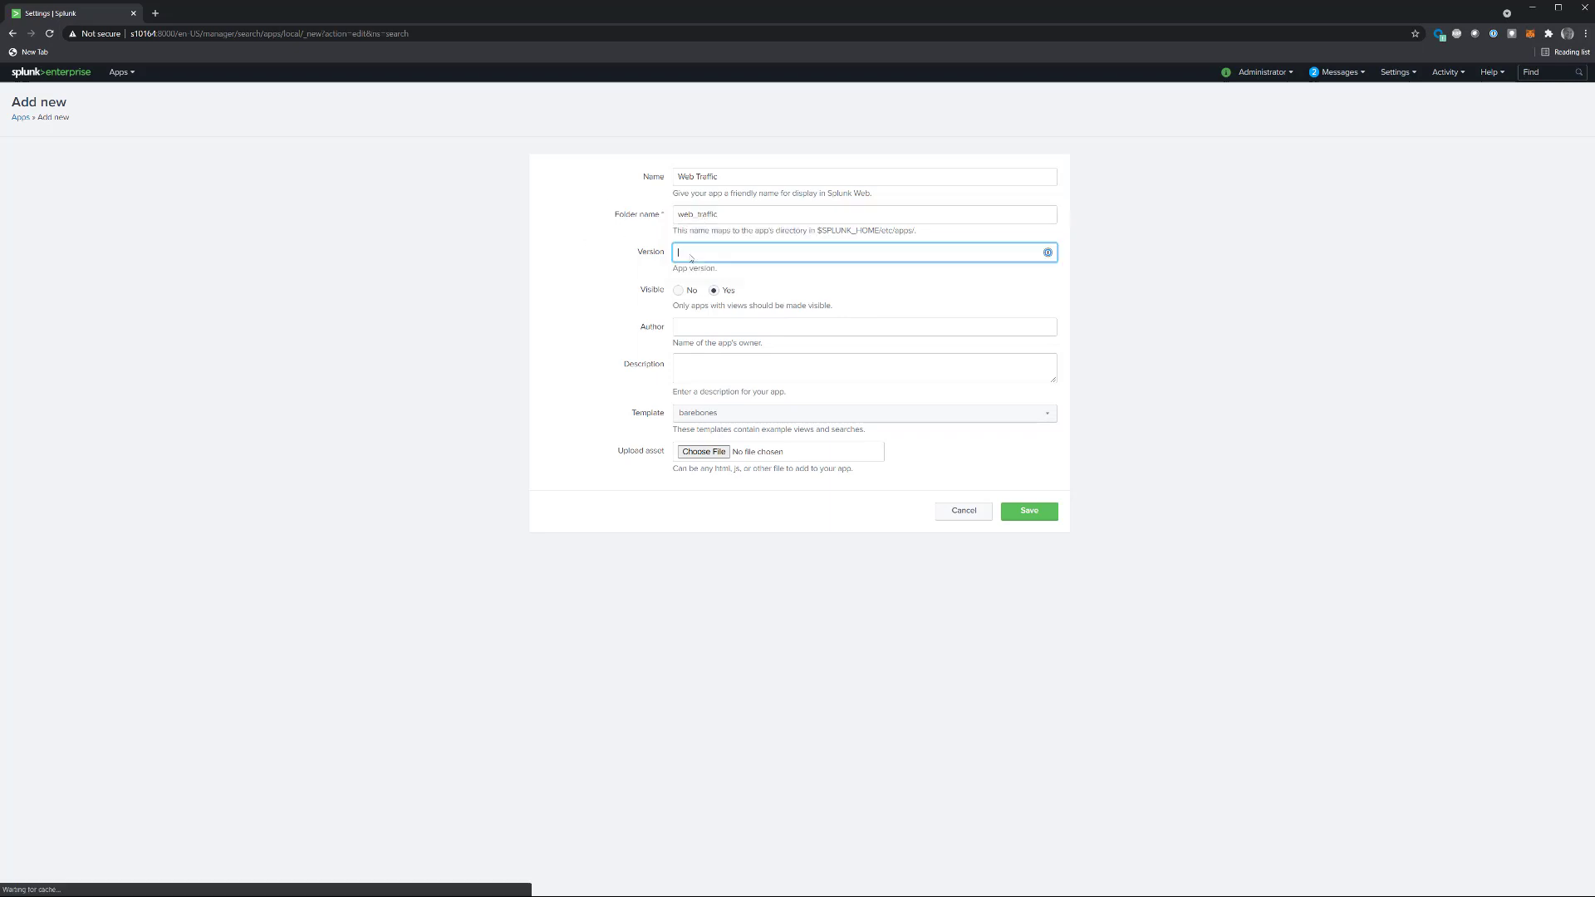
{"action": "type", "text": "1.0.0"}
{"action": "left_click", "coordinate": [632, 274]}
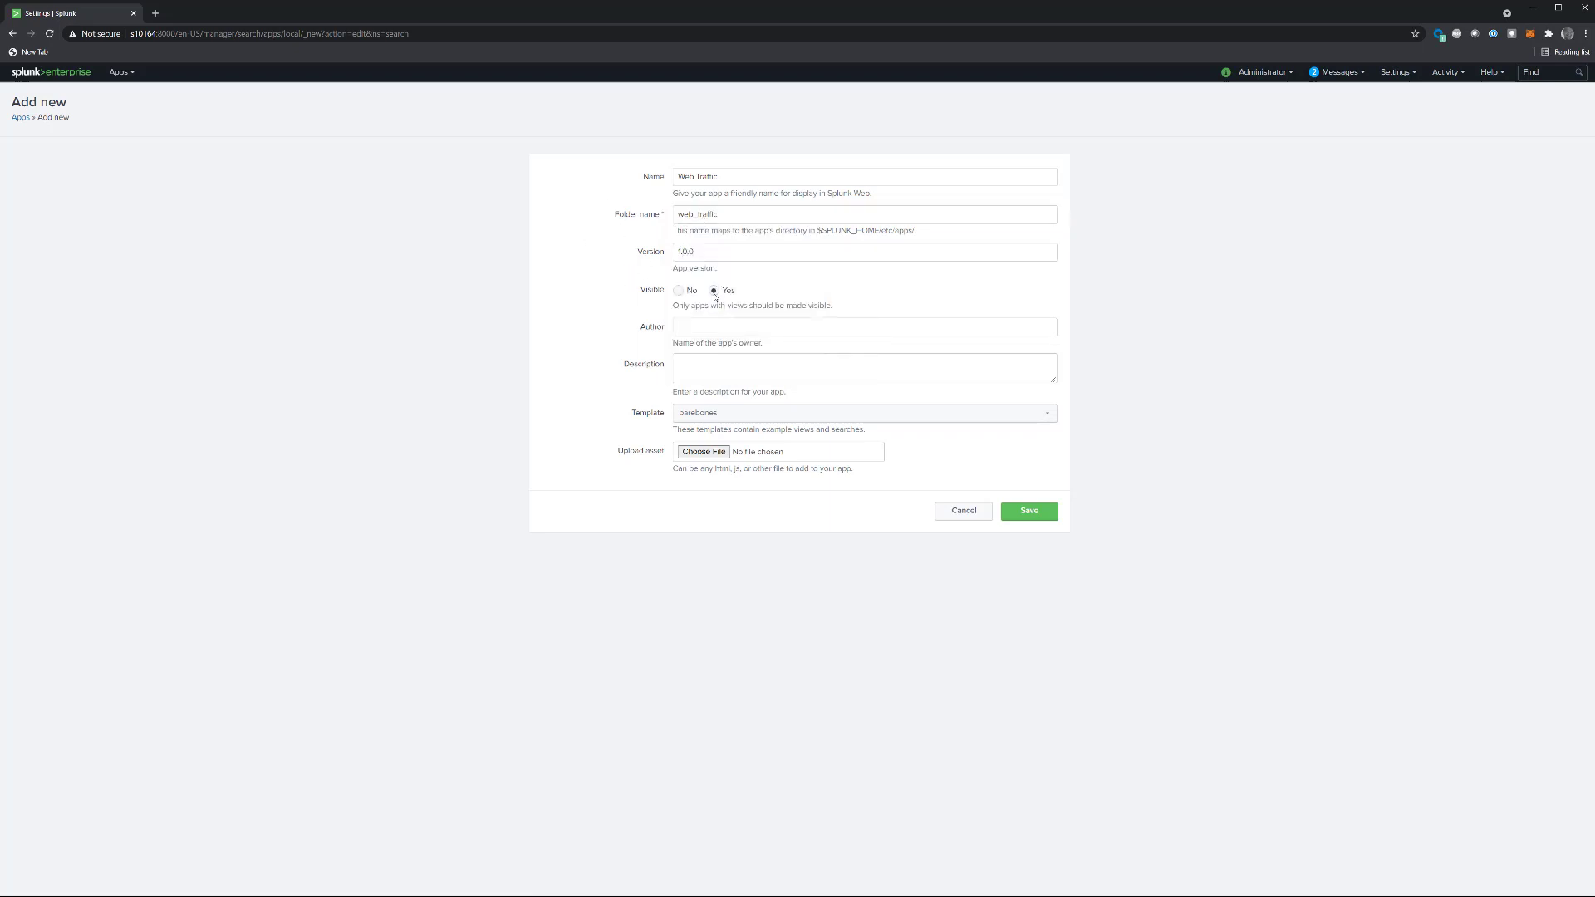
Step: Enter the author's full name and the description "Web Traffic Analysis" for the new app
{"action": "left_click", "coordinate": [686, 330]}
{"action": "type", "text": "Gleb Esman"}
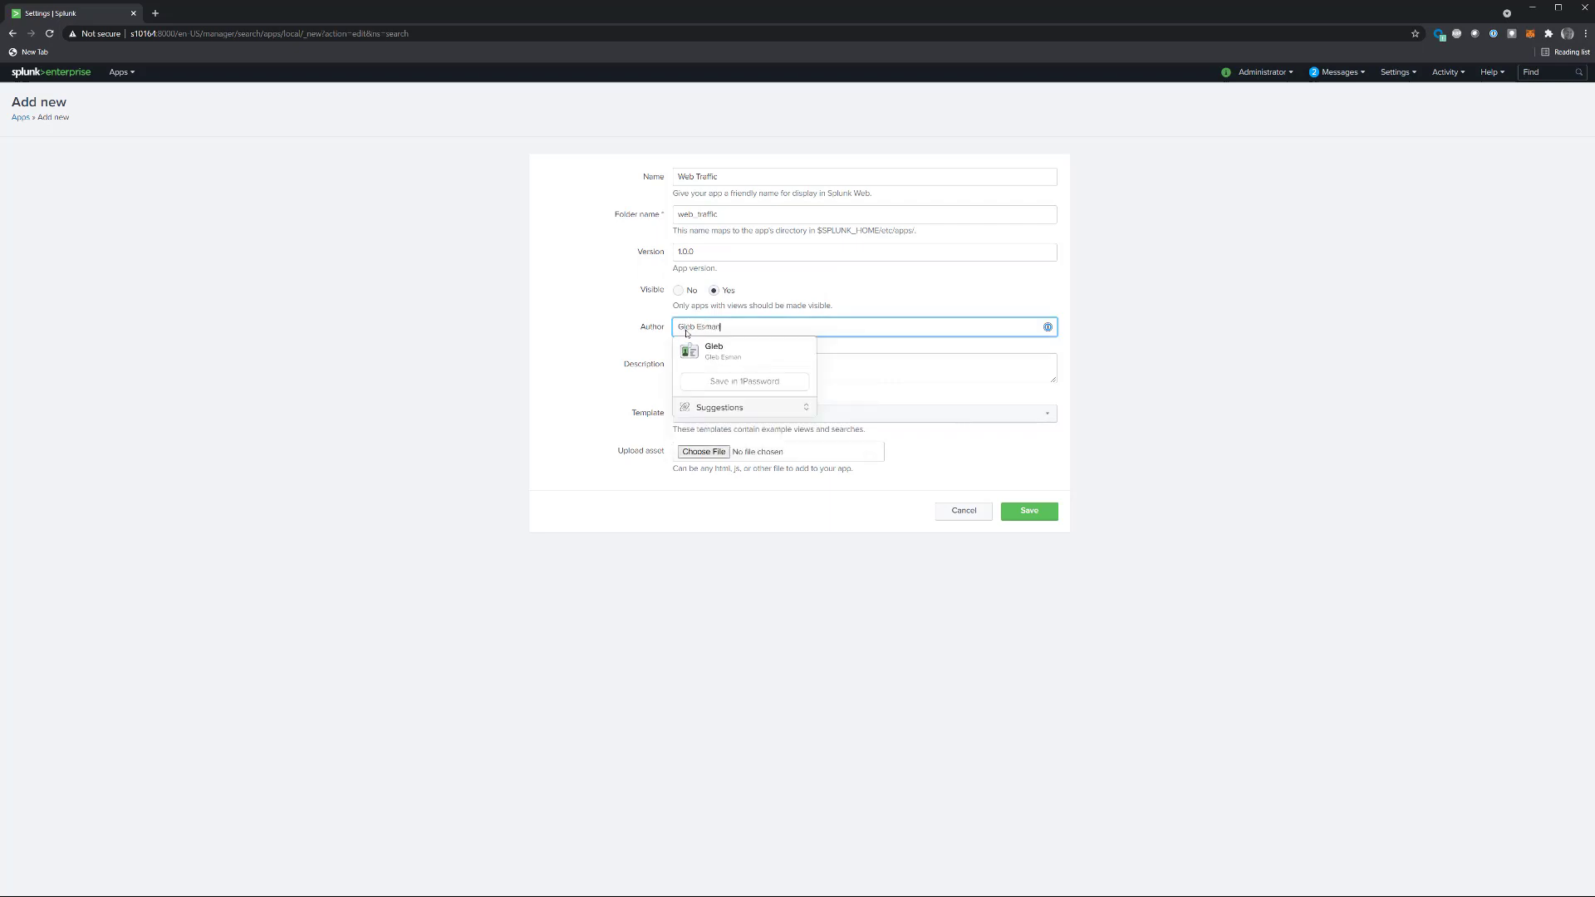
{"action": "key", "text": "Tab"}
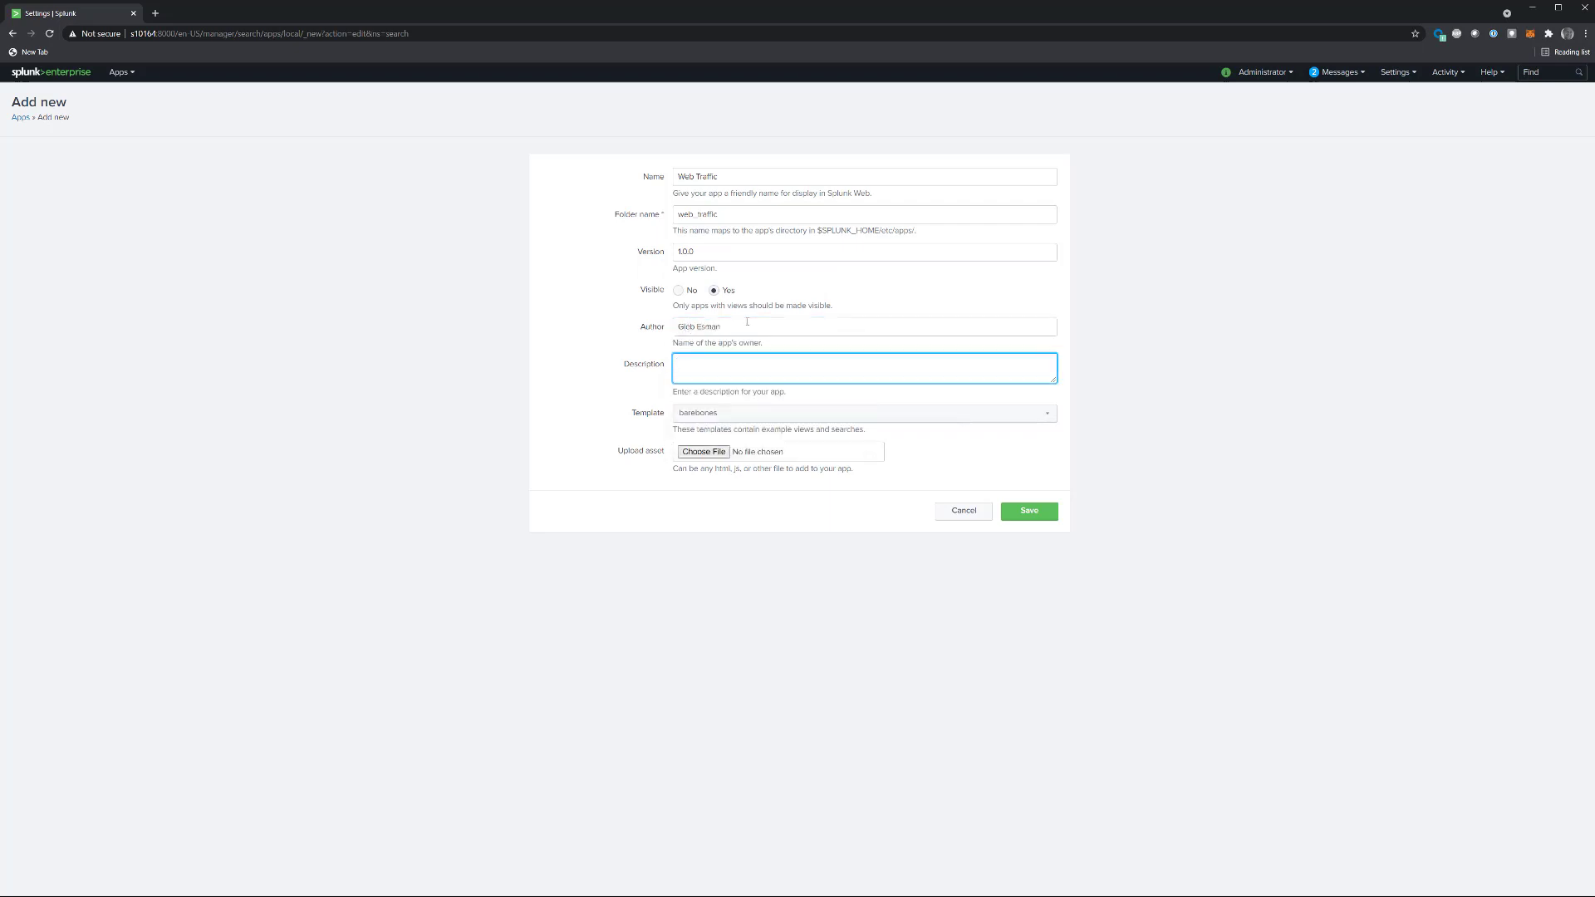
{"action": "type", "text": "Web Traffic Analysis"}
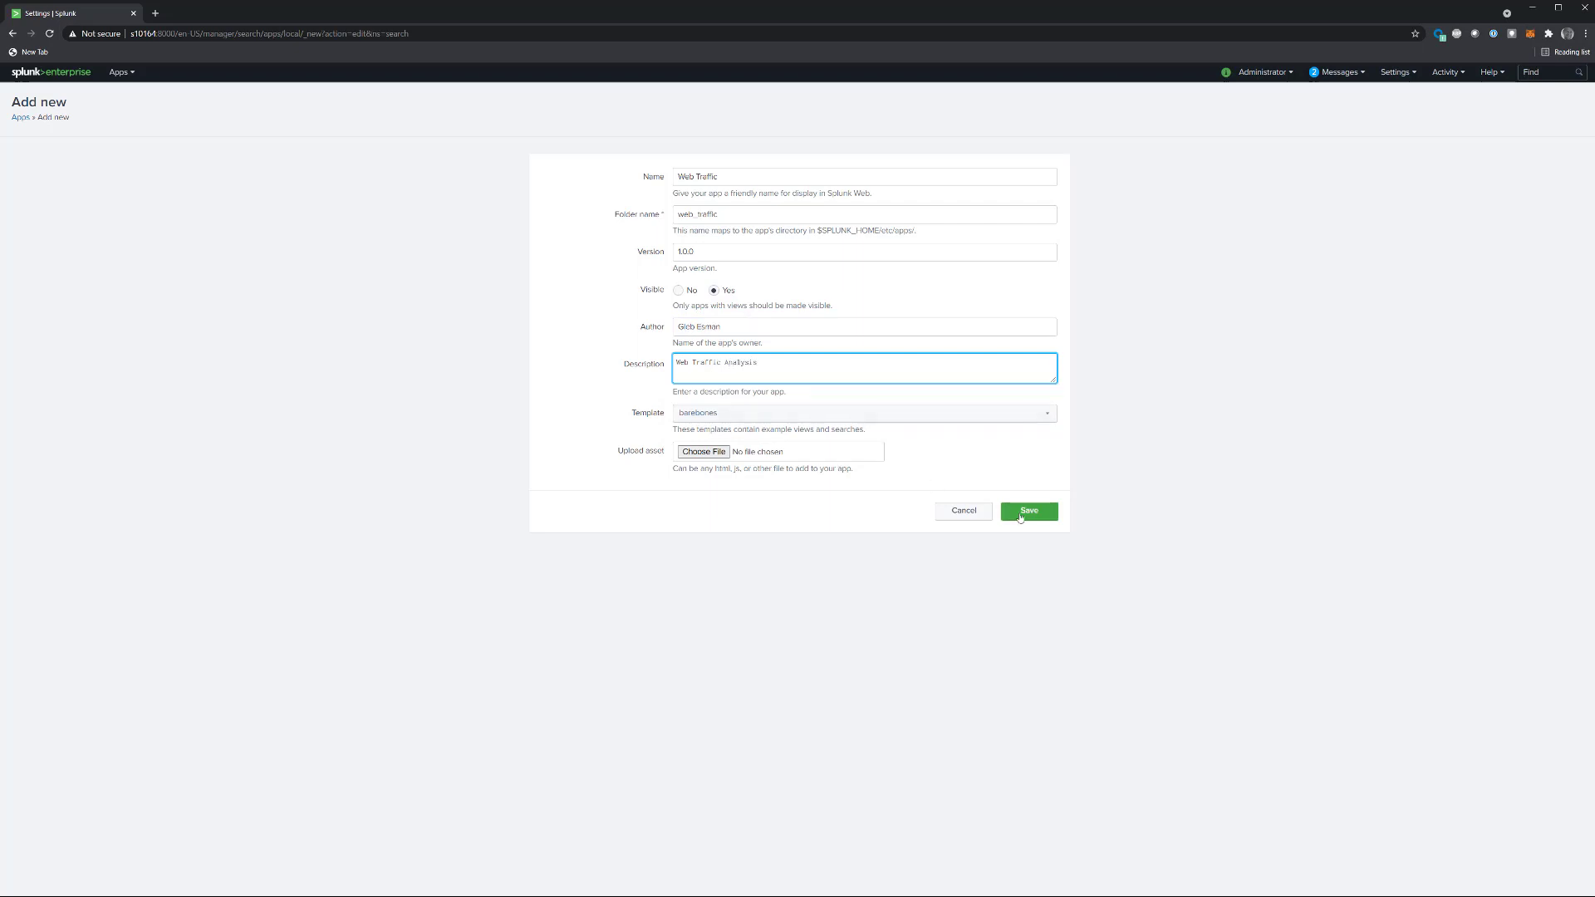
Step: Save the new app and open Web Traffic
{"action": "left_click", "coordinate": [1020, 512]}
{"action": "left_click", "coordinate": [119, 73]}
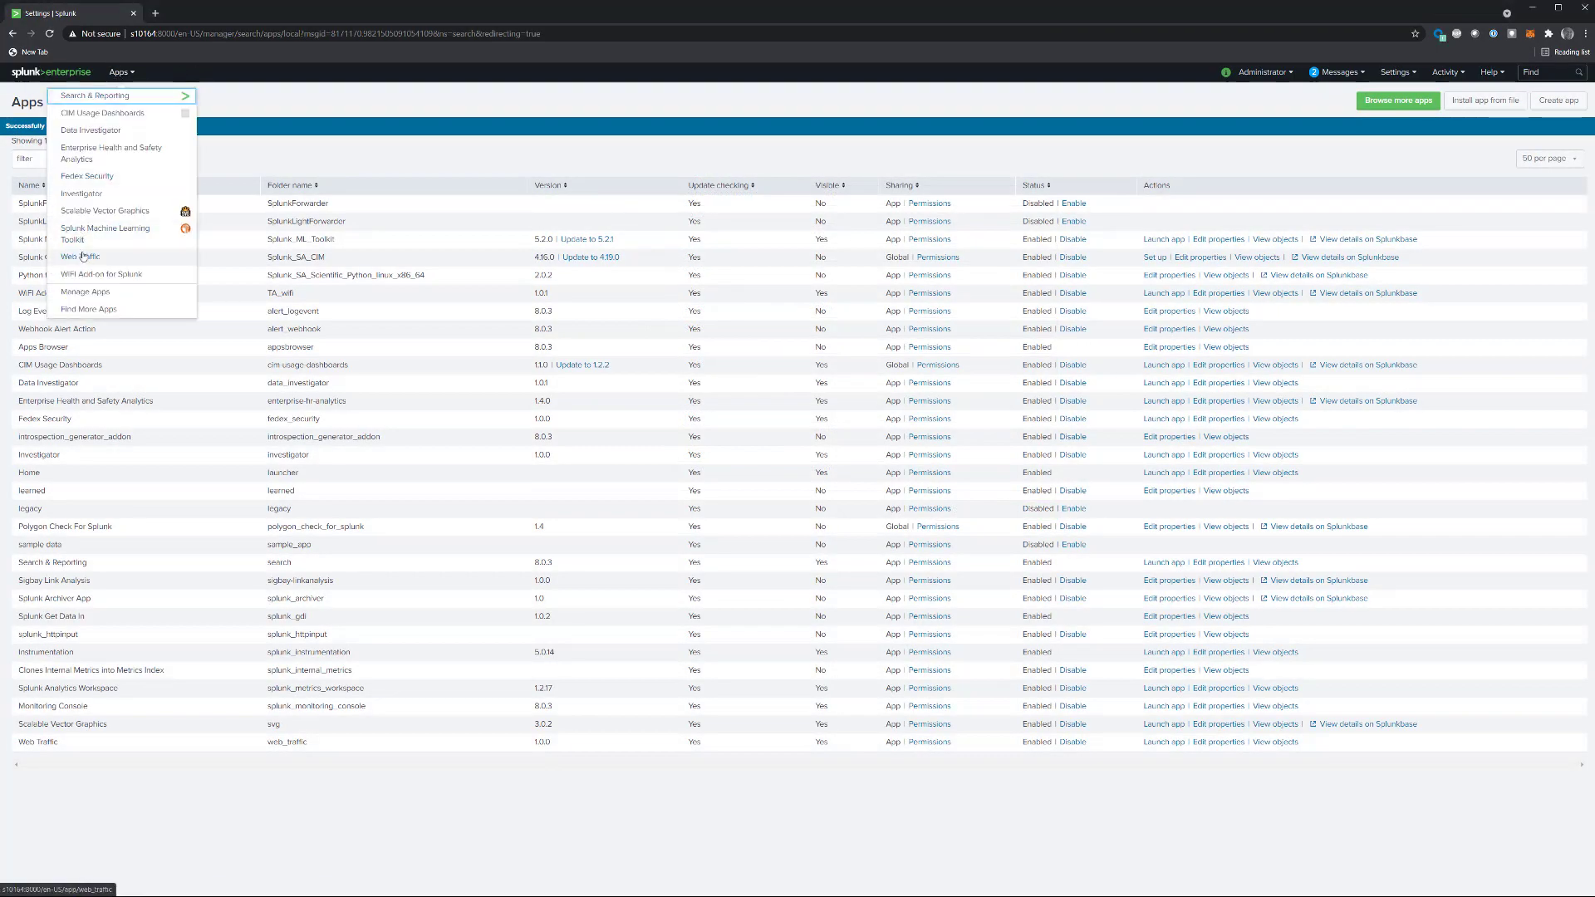
{"action": "left_click", "coordinate": [82, 255]}
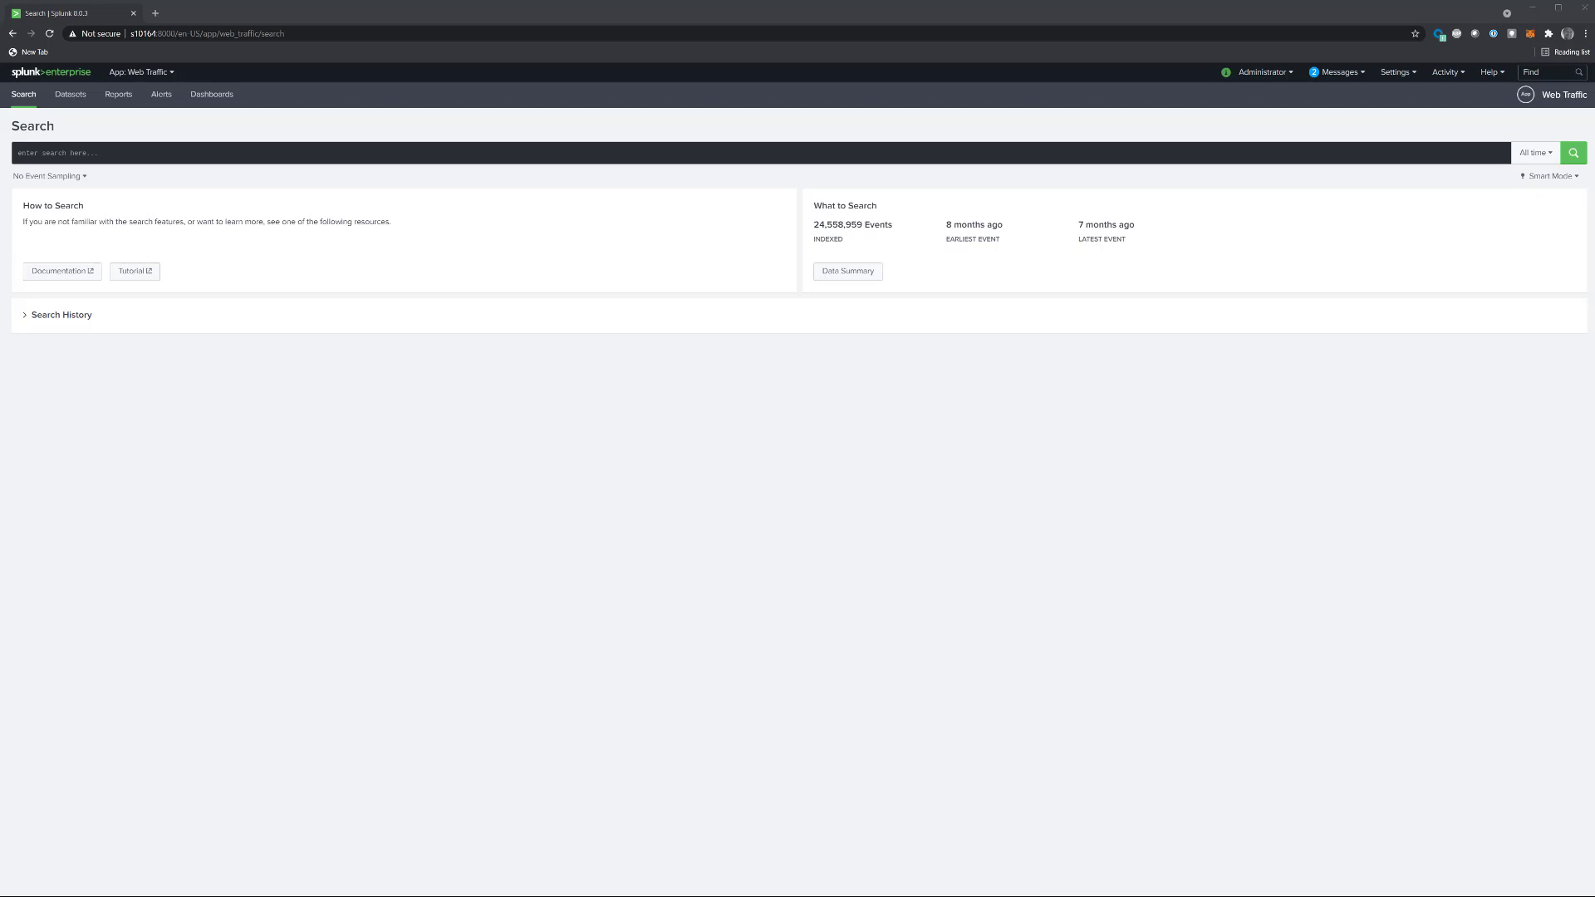
Step: Switch to the text editor, examine the start and end of the web traffic CSV file, and return to Splunk
{"action": "key", "text": "alt+Tab"}
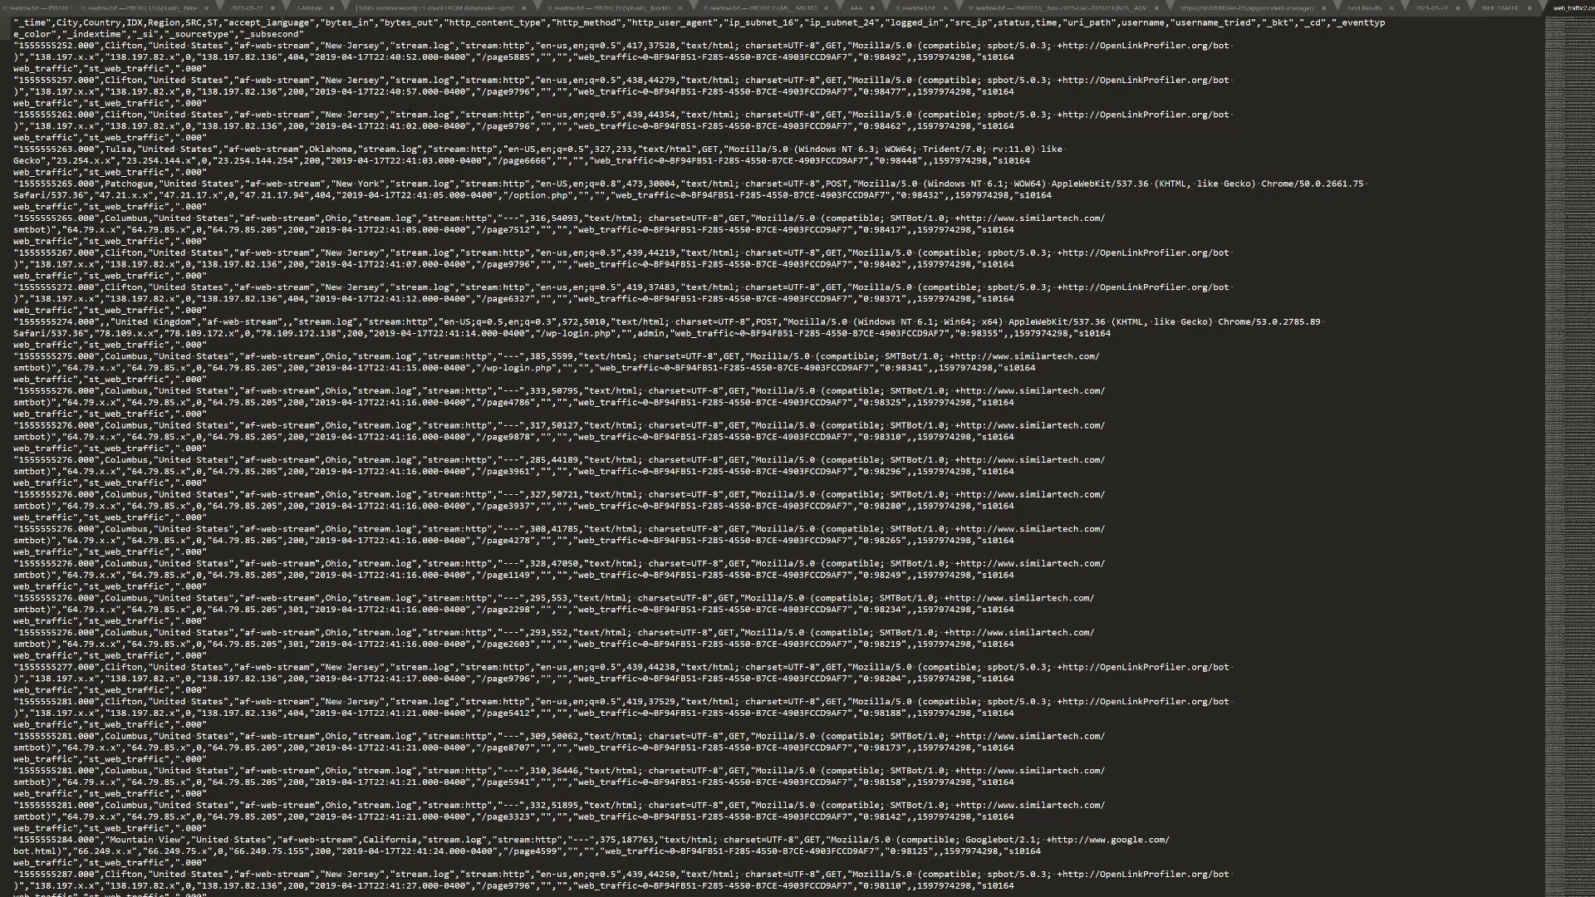
{"action": "left_click", "coordinate": [410, 105]}
{"action": "key", "text": "ctrl+End"}
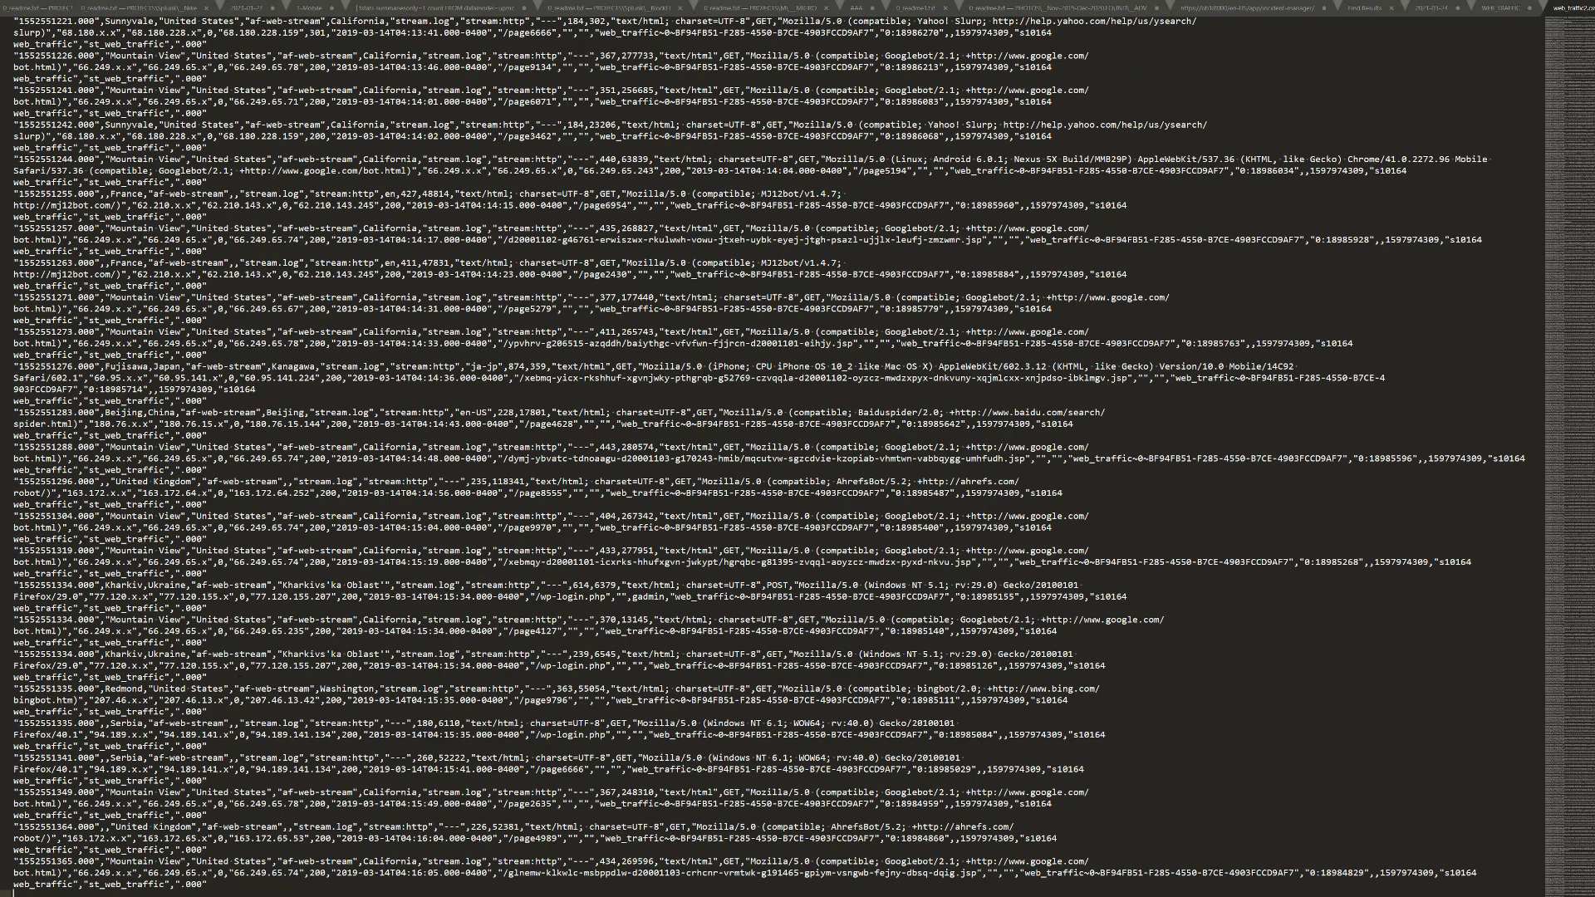
{"action": "key", "text": "ctrl+Home"}
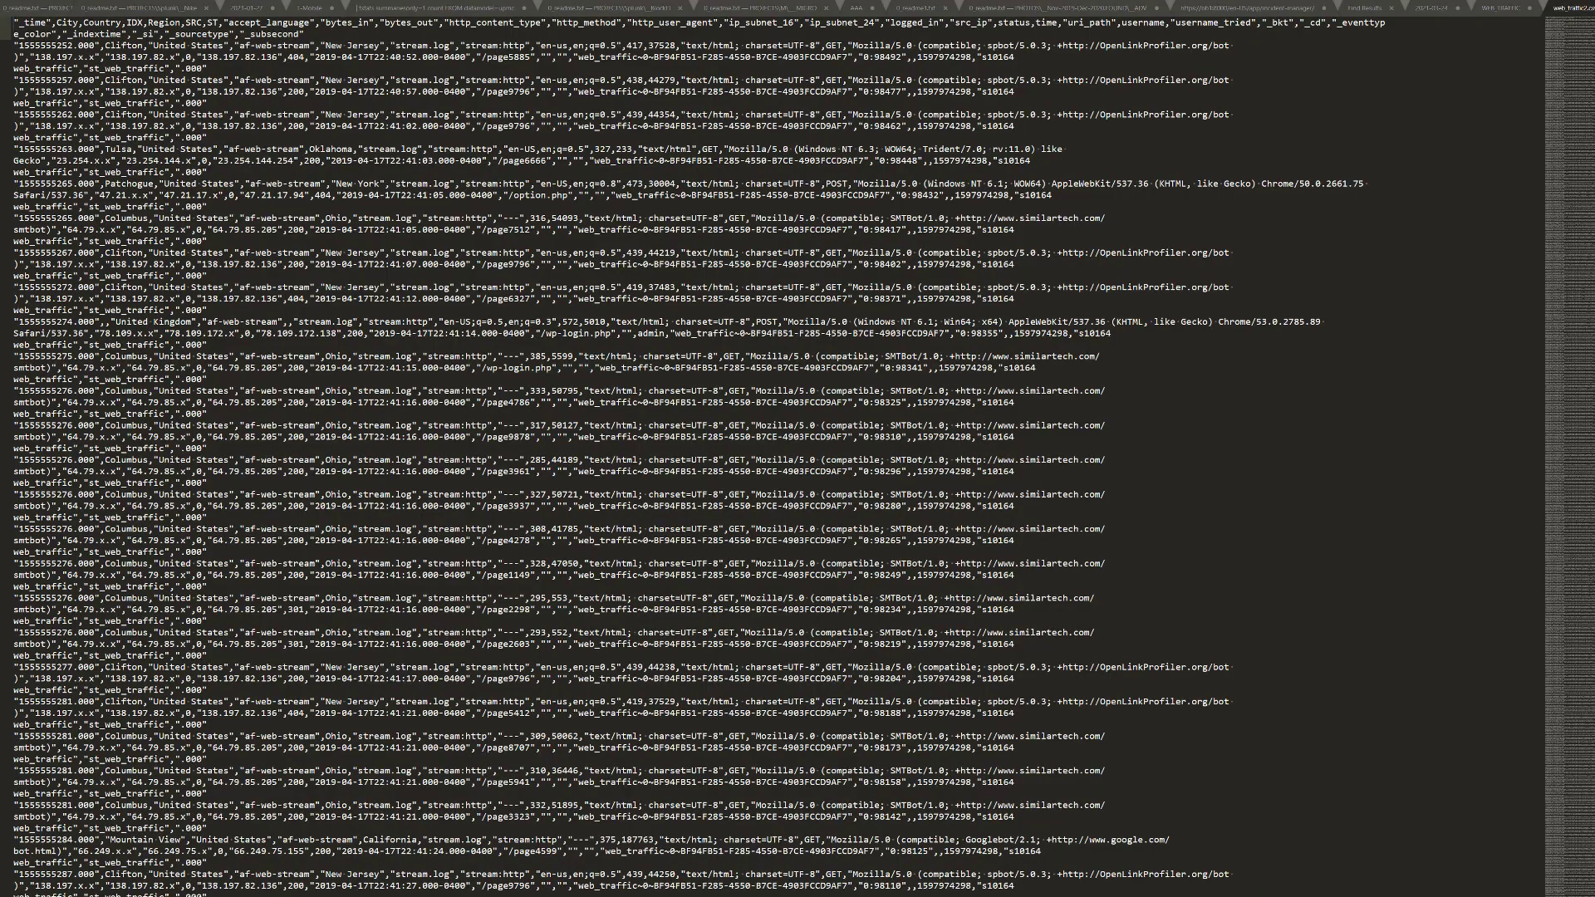
{"action": "key", "text": "alt+Tab"}
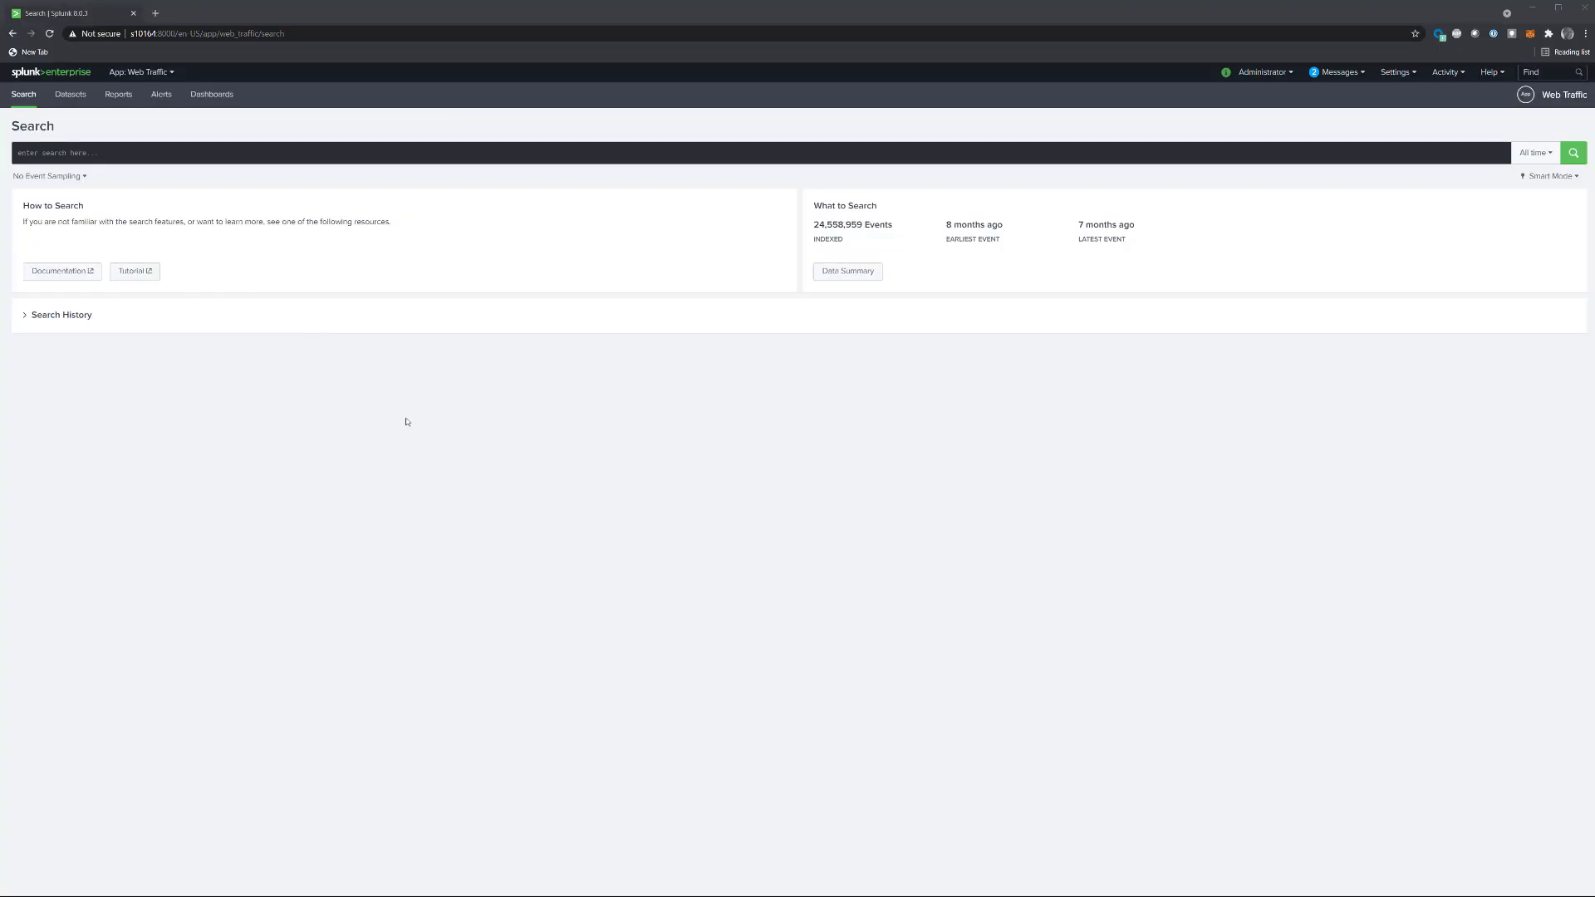
Step: Upload web_traffic2.csv from the computer as new data and proceed to the source type settings
{"action": "left_click", "coordinate": [1396, 72]}
{"action": "left_click", "coordinate": [1253, 130]}
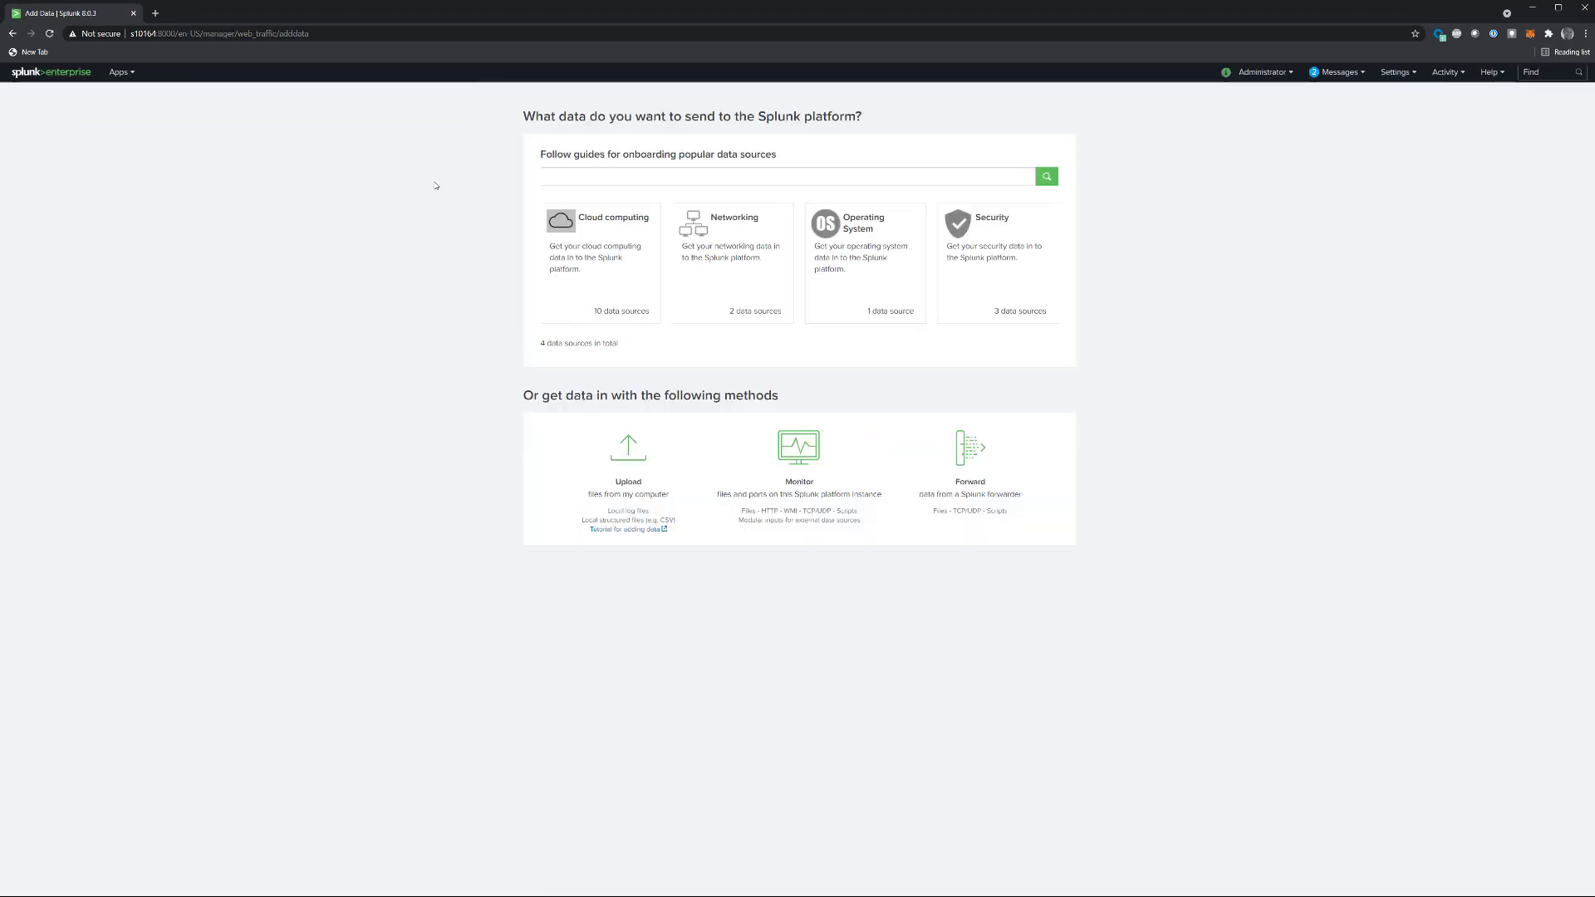
{"action": "left_click", "coordinate": [662, 445]}
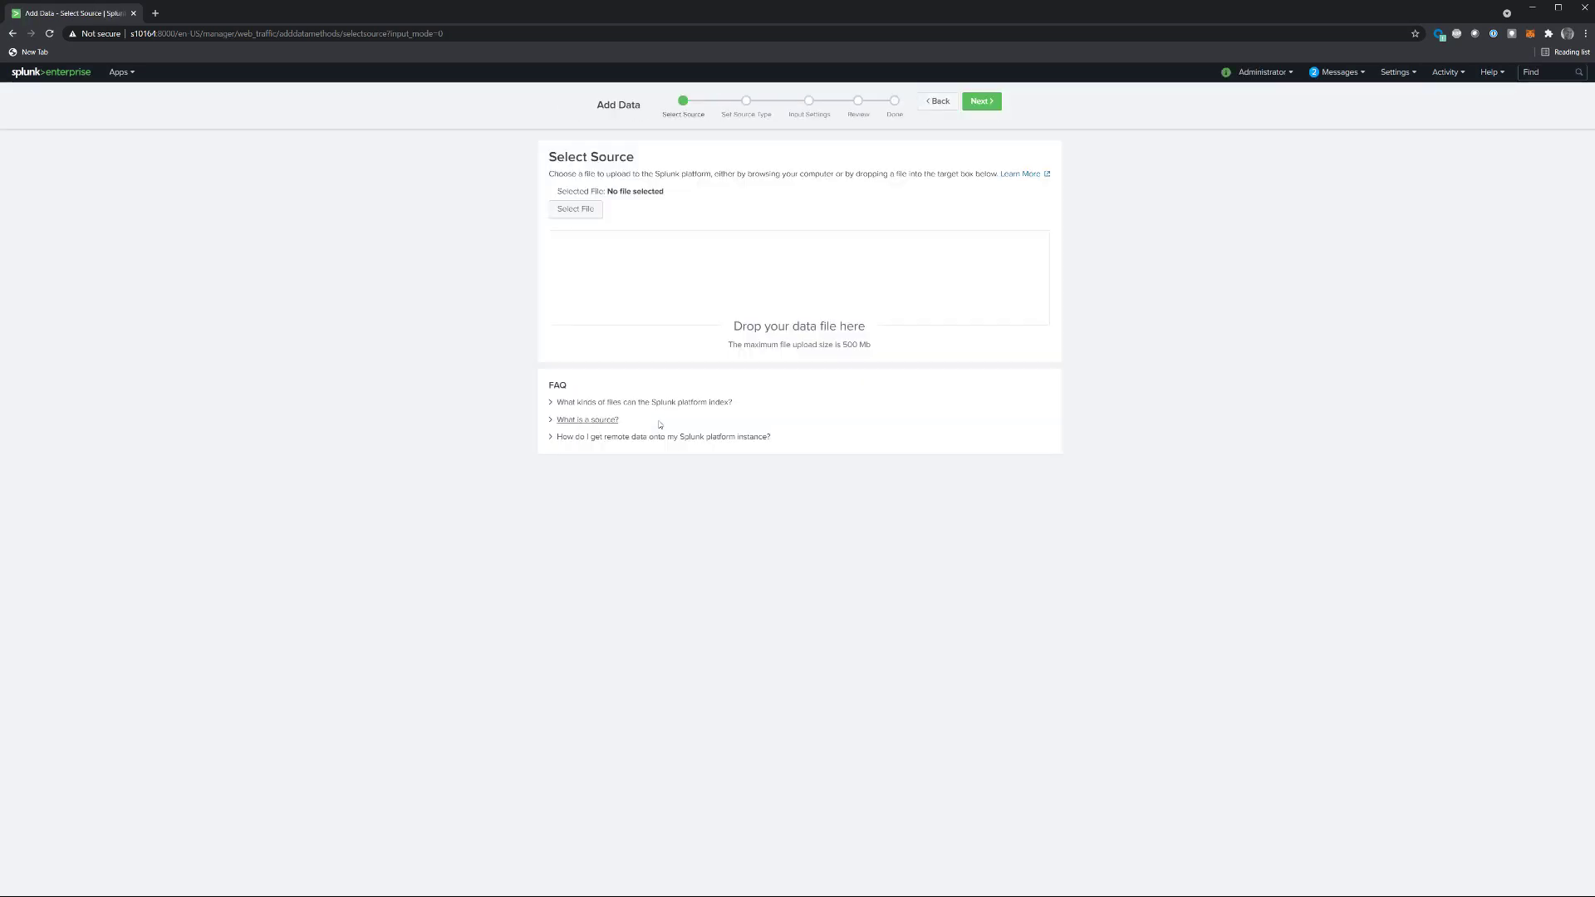
{"action": "left_click", "coordinate": [585, 213]}
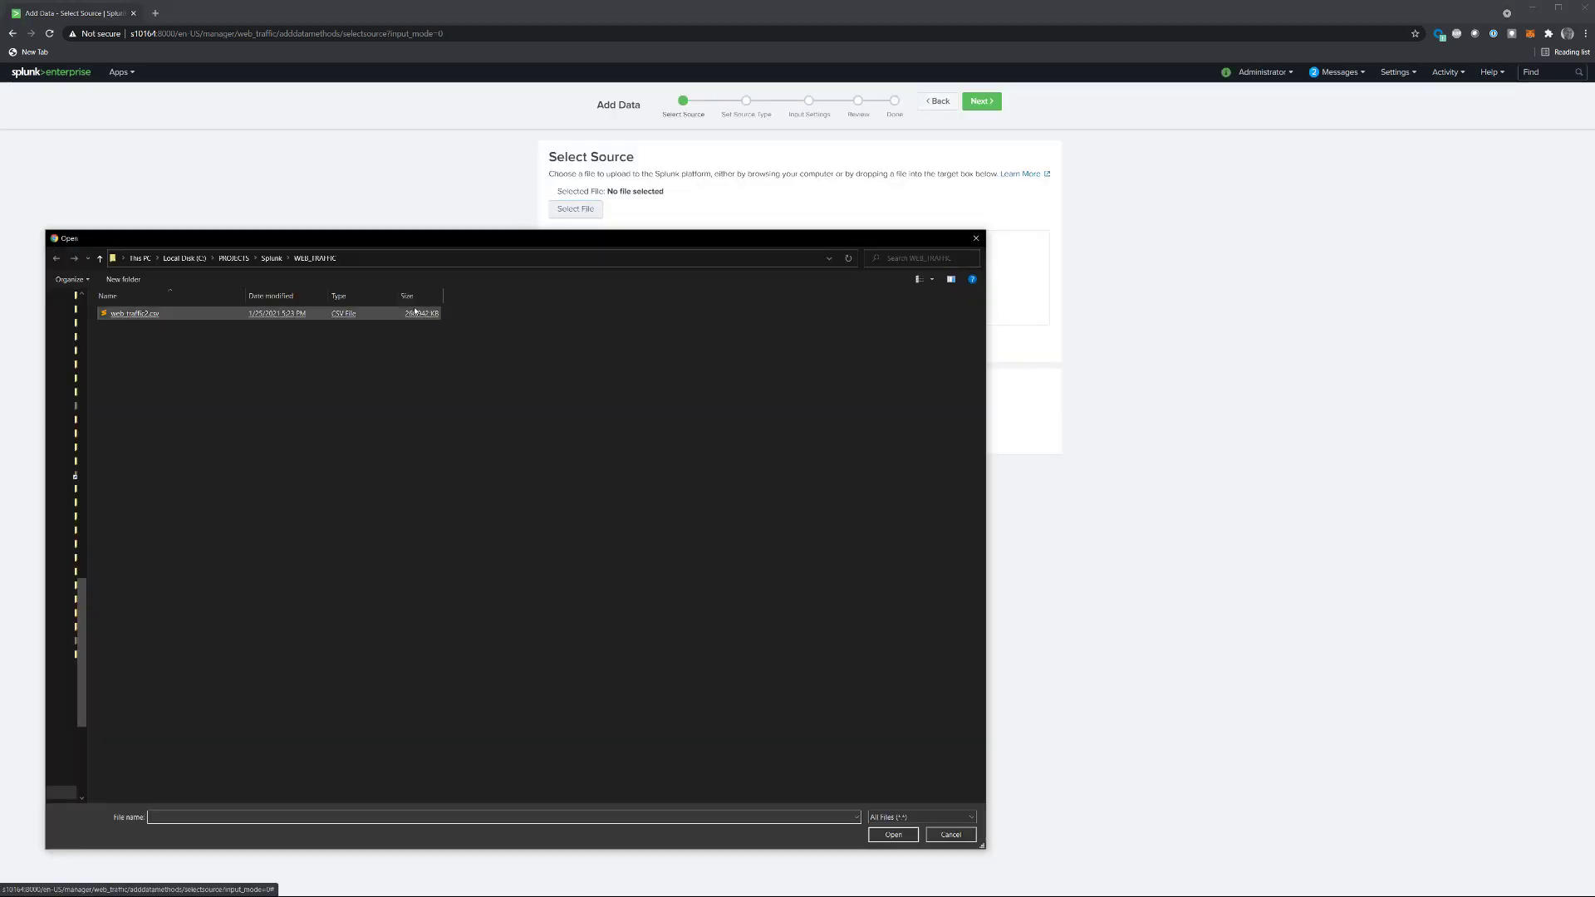
{"action": "double_click", "coordinate": [139, 315]}
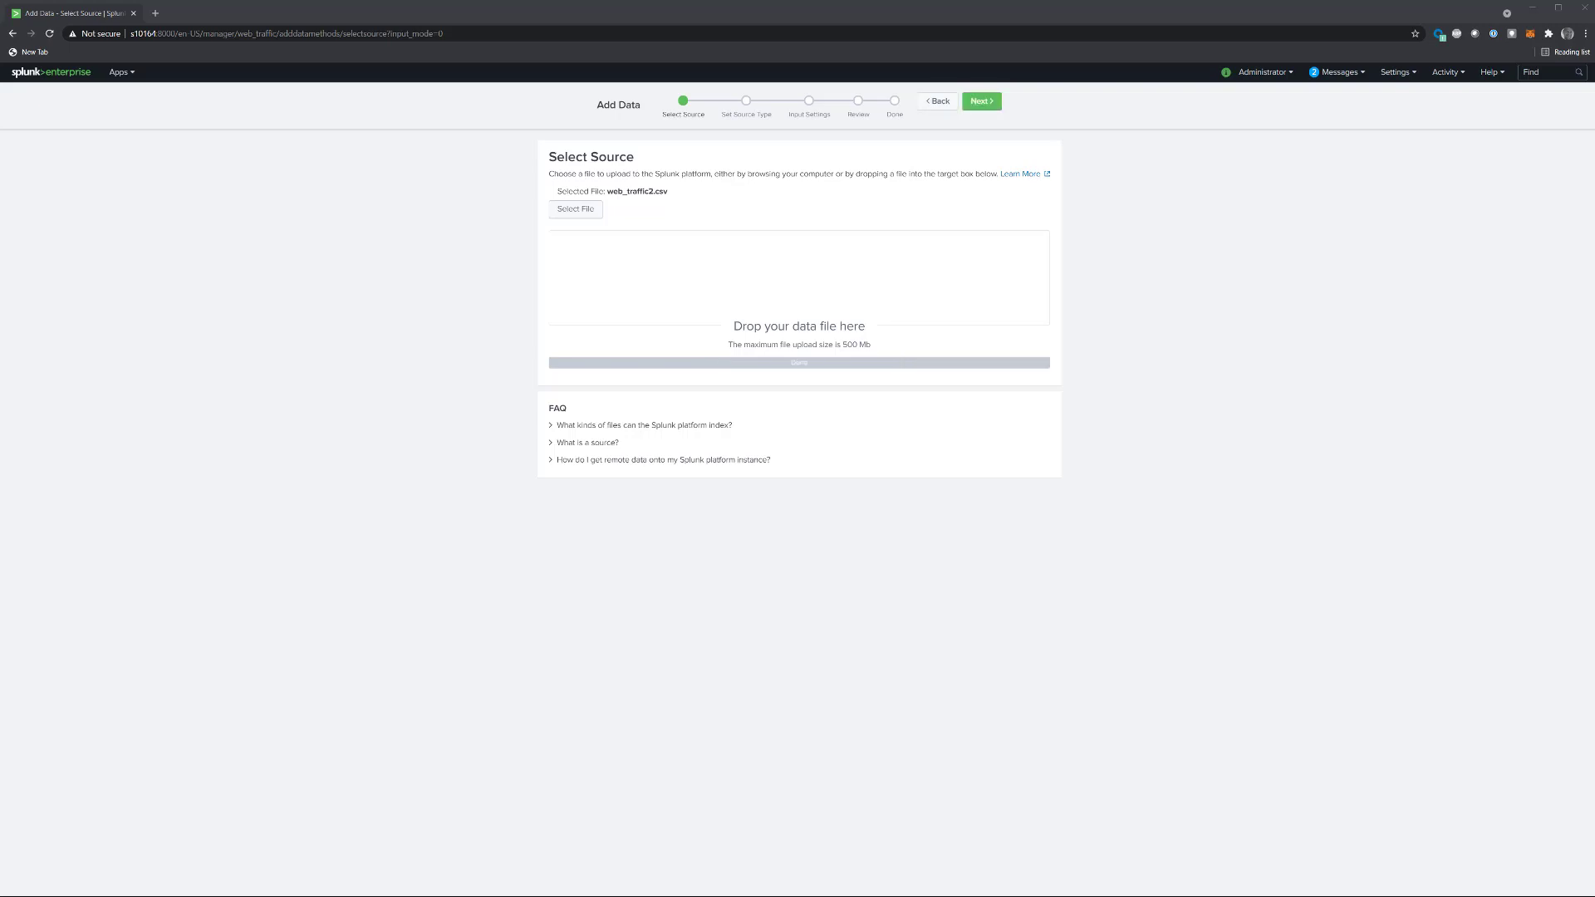
{"action": "left_click", "coordinate": [976, 100]}
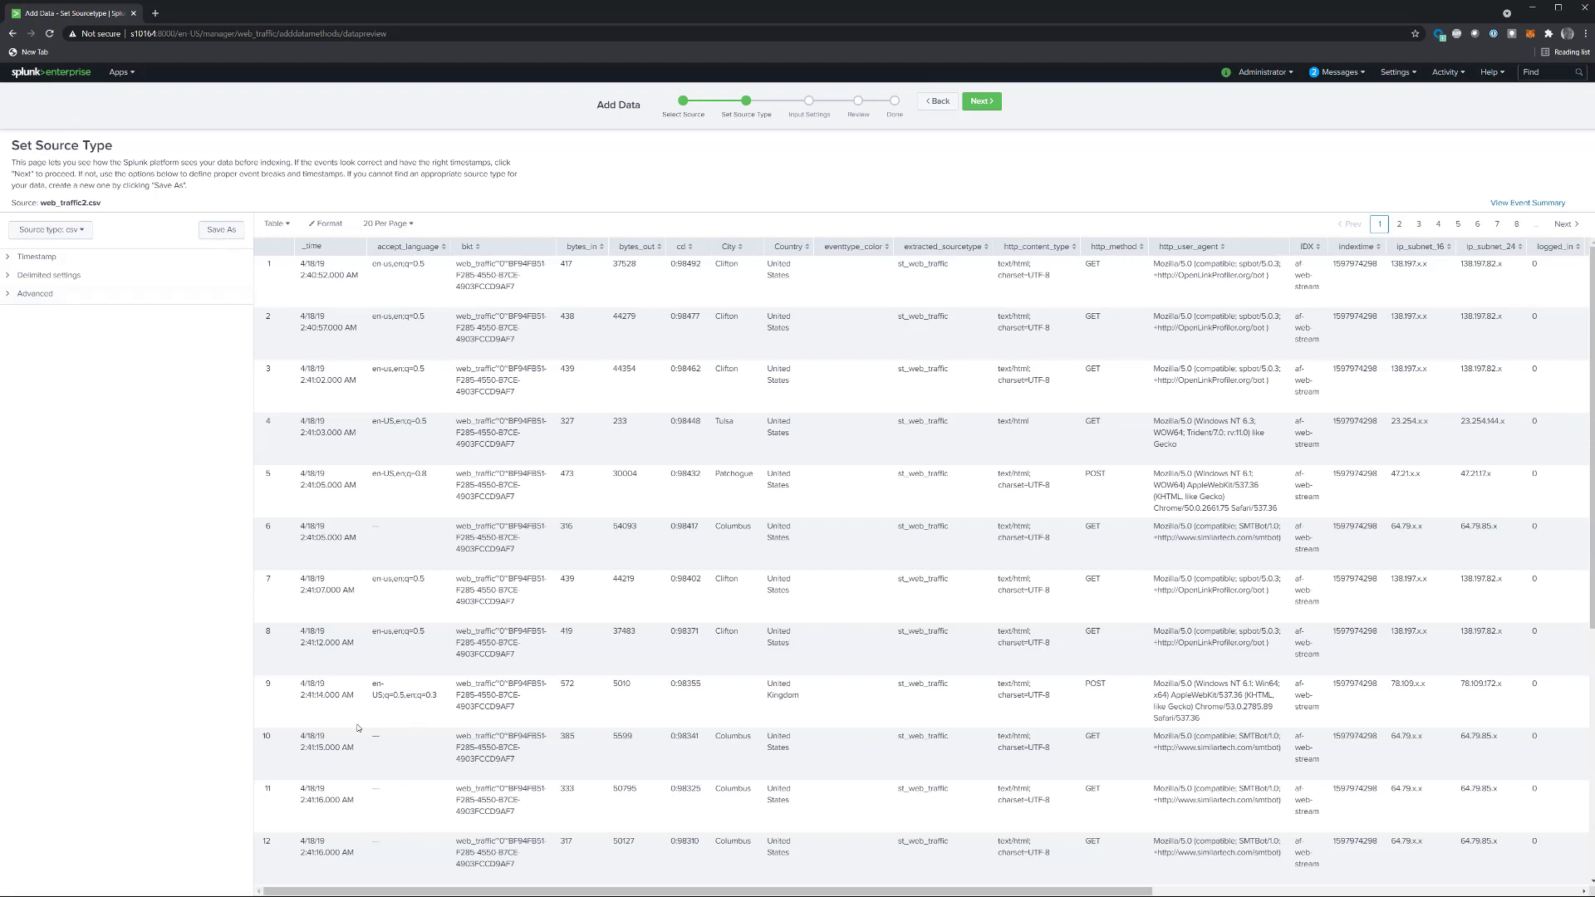
Step: Save the source type as webt in the Web Traffic app and continue to the input settings
{"action": "left_click", "coordinate": [230, 231]}
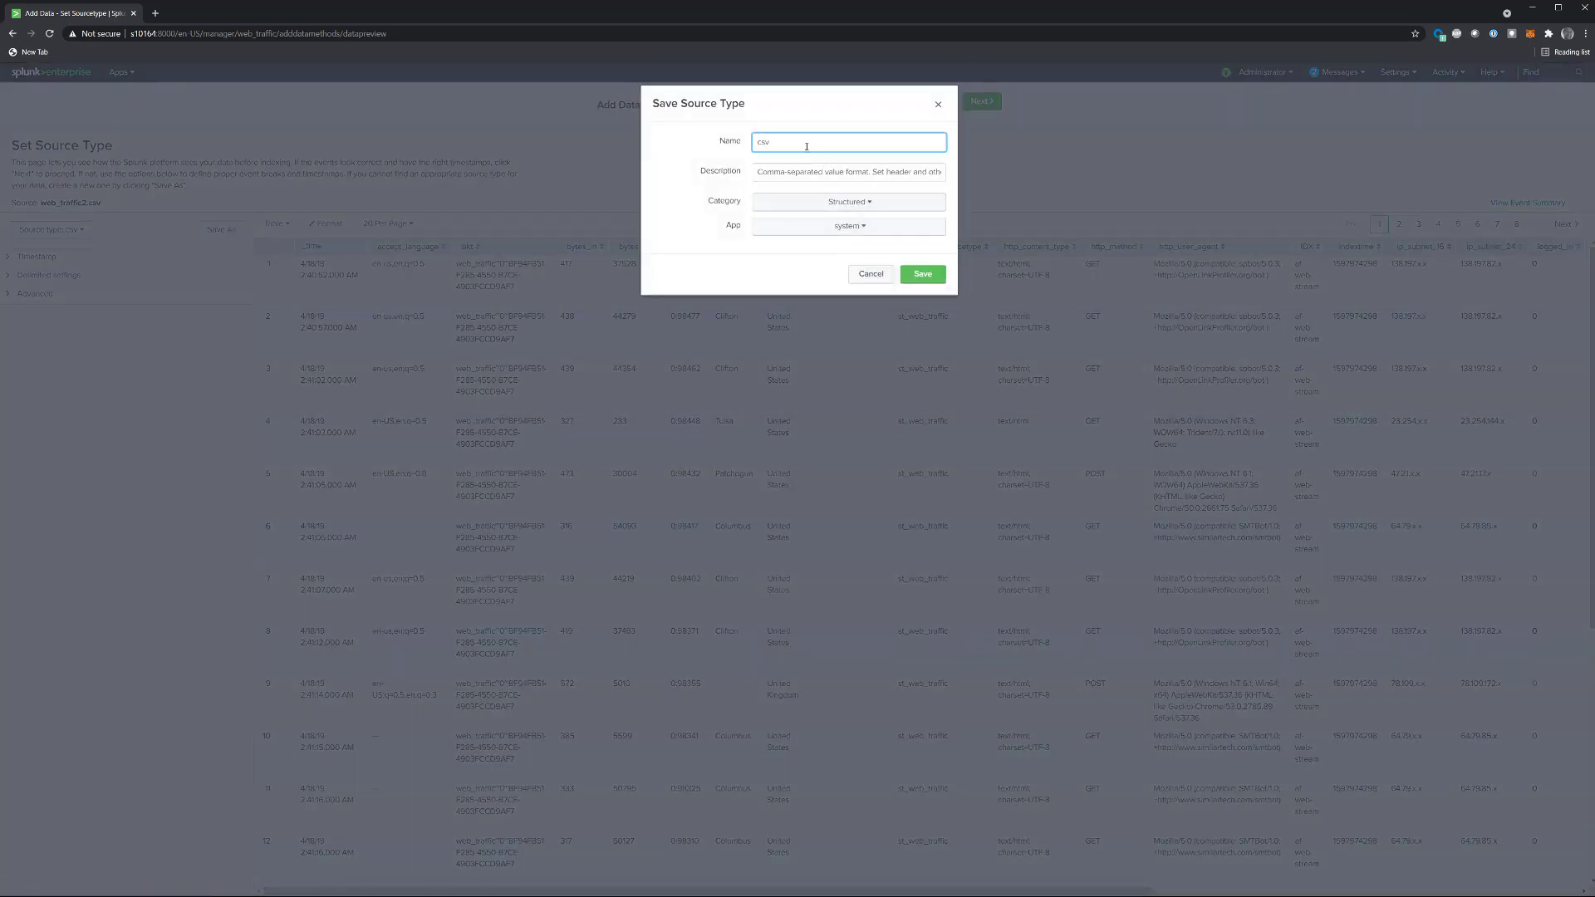
{"action": "double_click", "coordinate": [768, 138]}
{"action": "type", "text": "webt"}
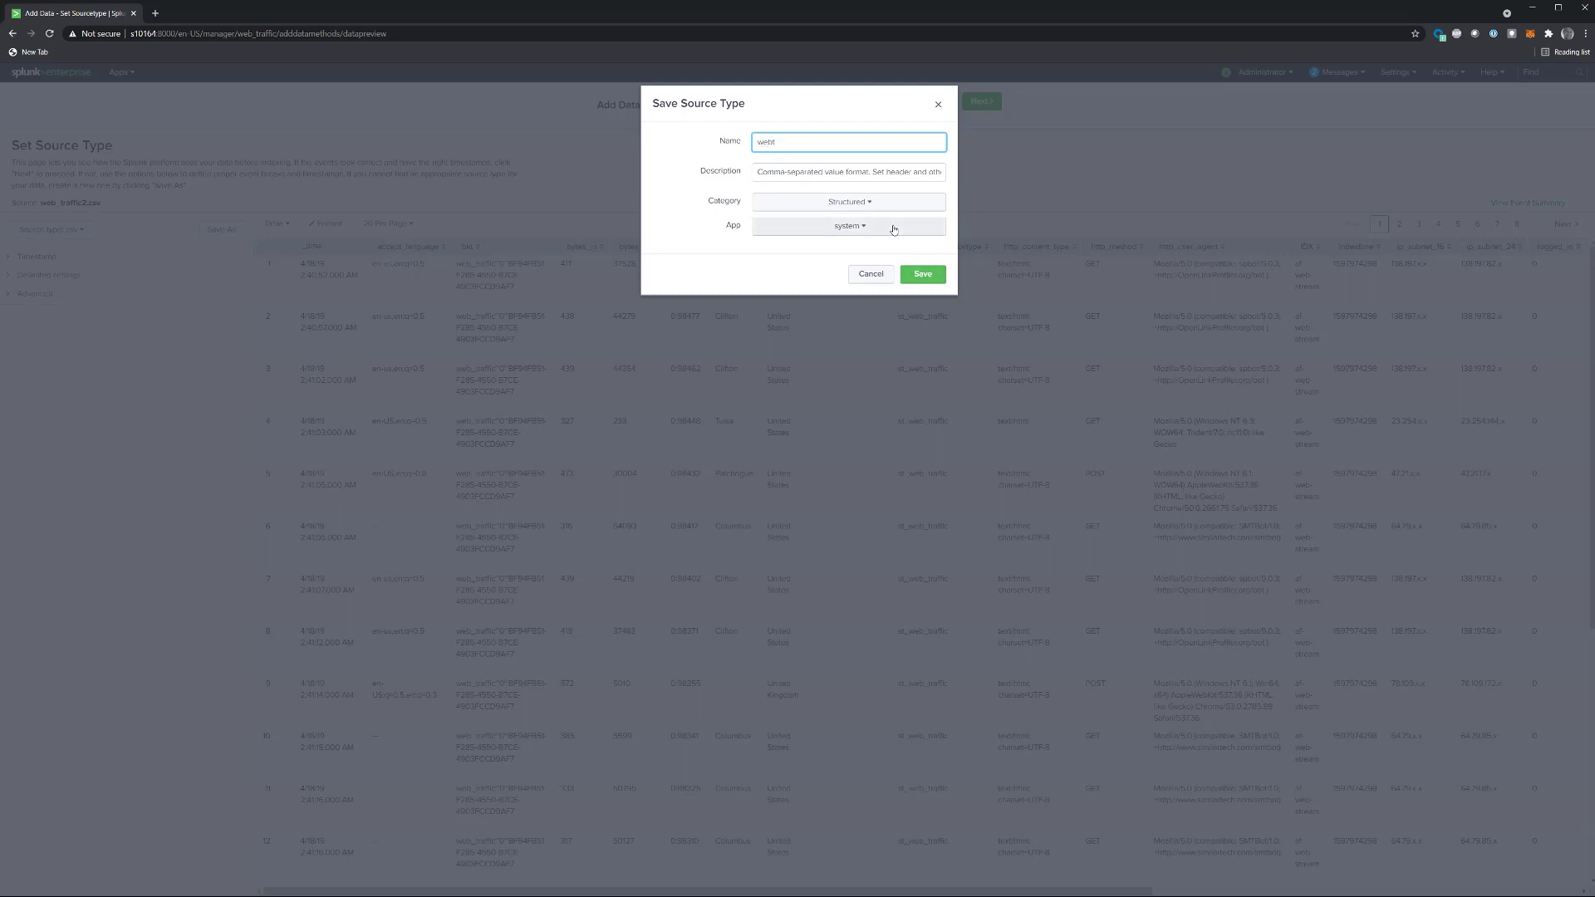
{"action": "left_click", "coordinate": [893, 227]}
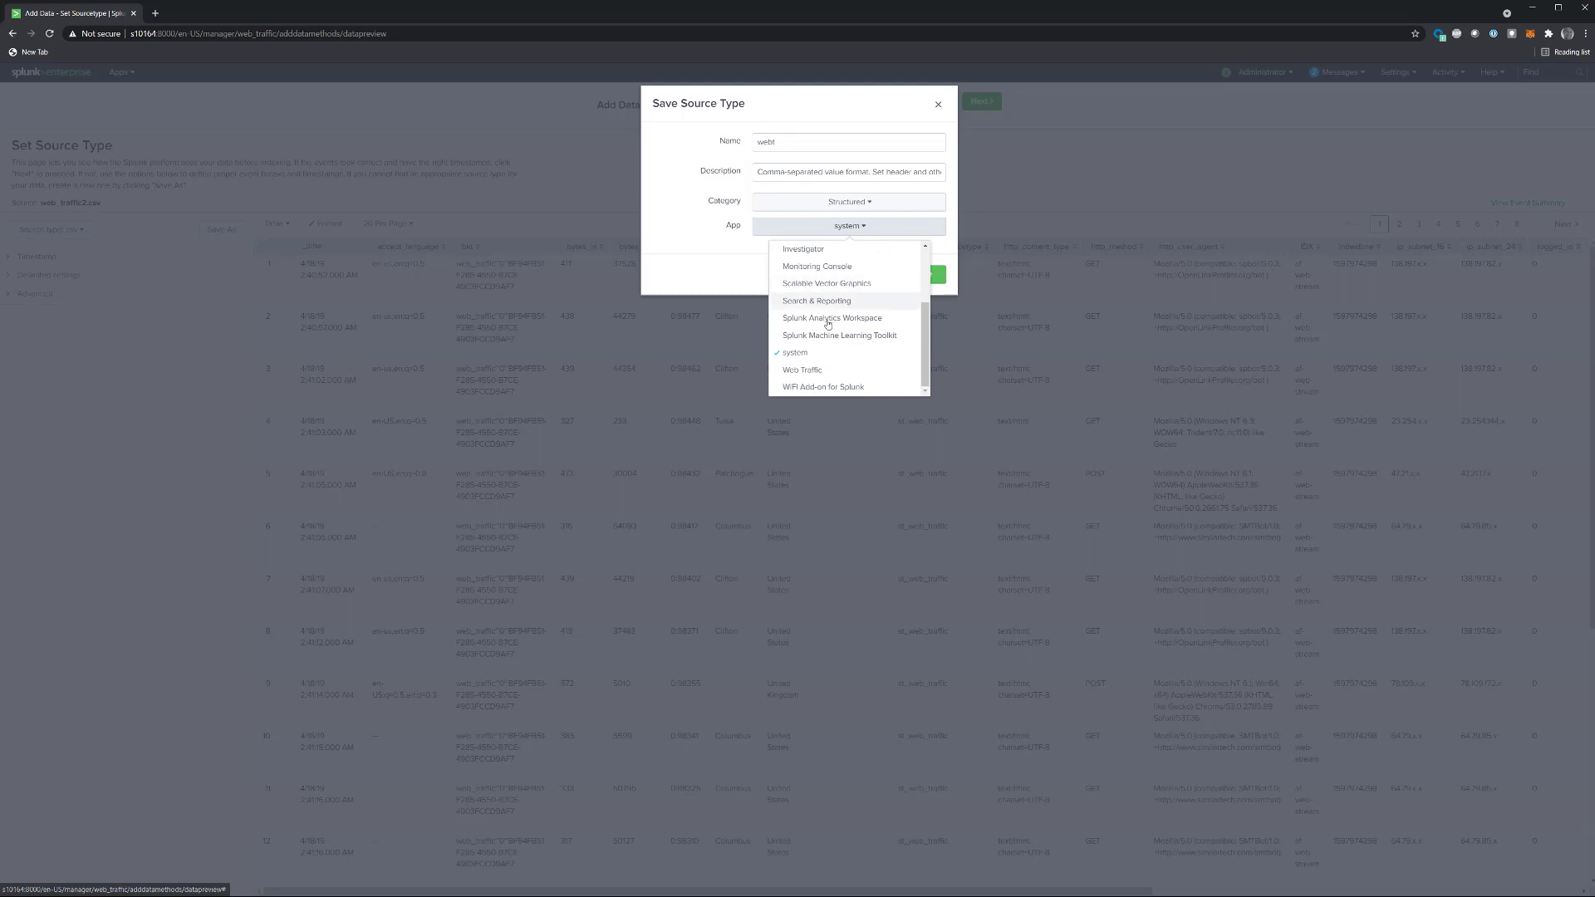
{"action": "left_click", "coordinate": [796, 371]}
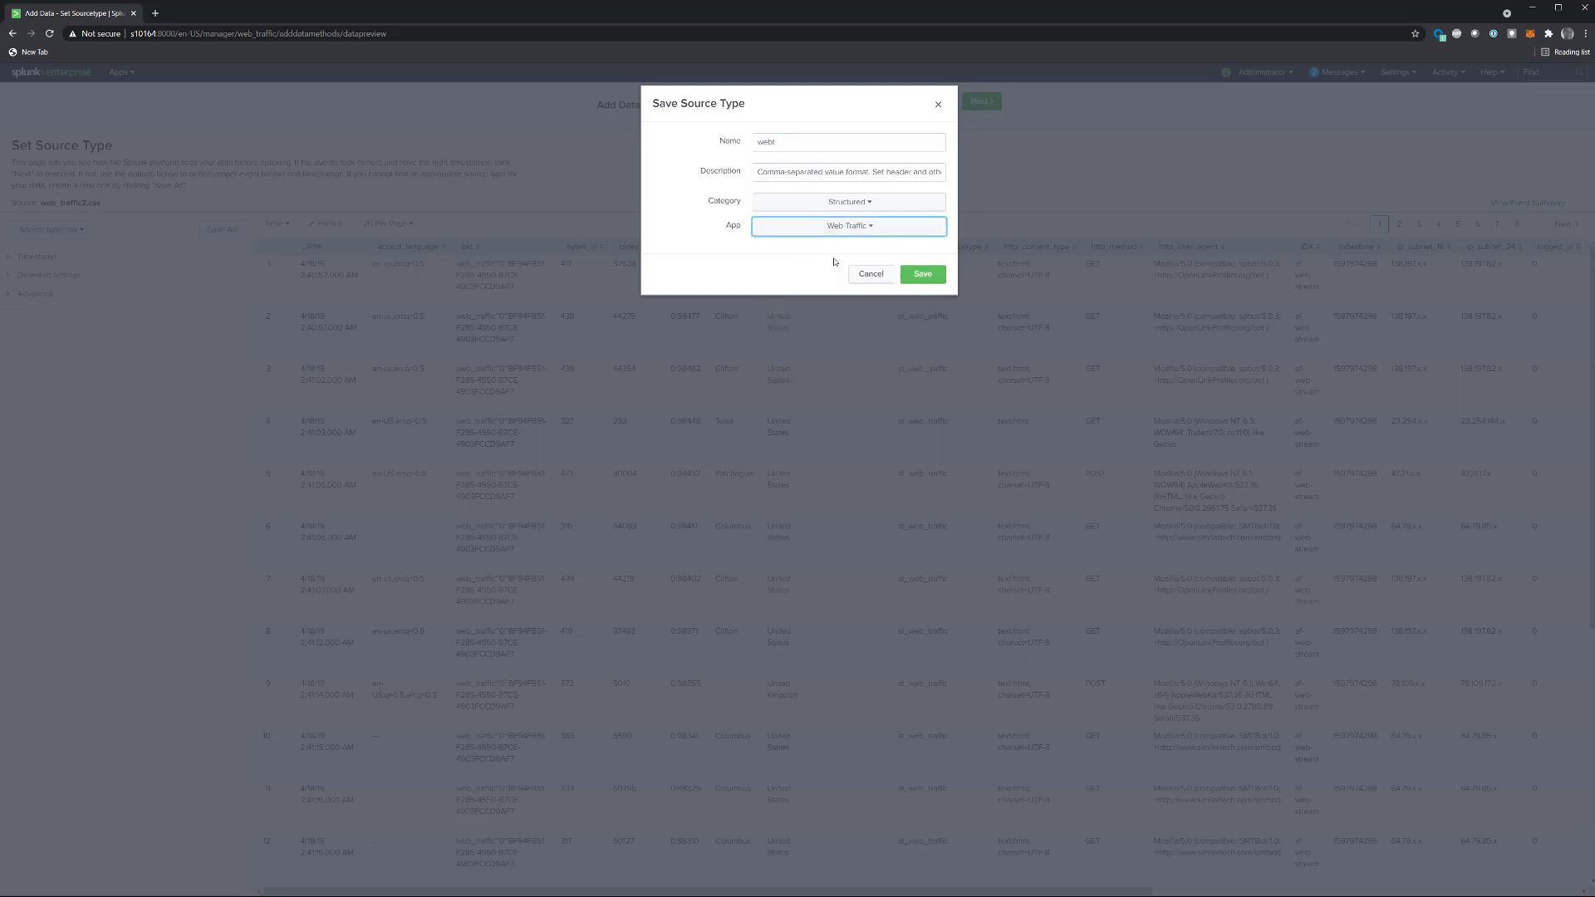
{"action": "left_click", "coordinate": [918, 276]}
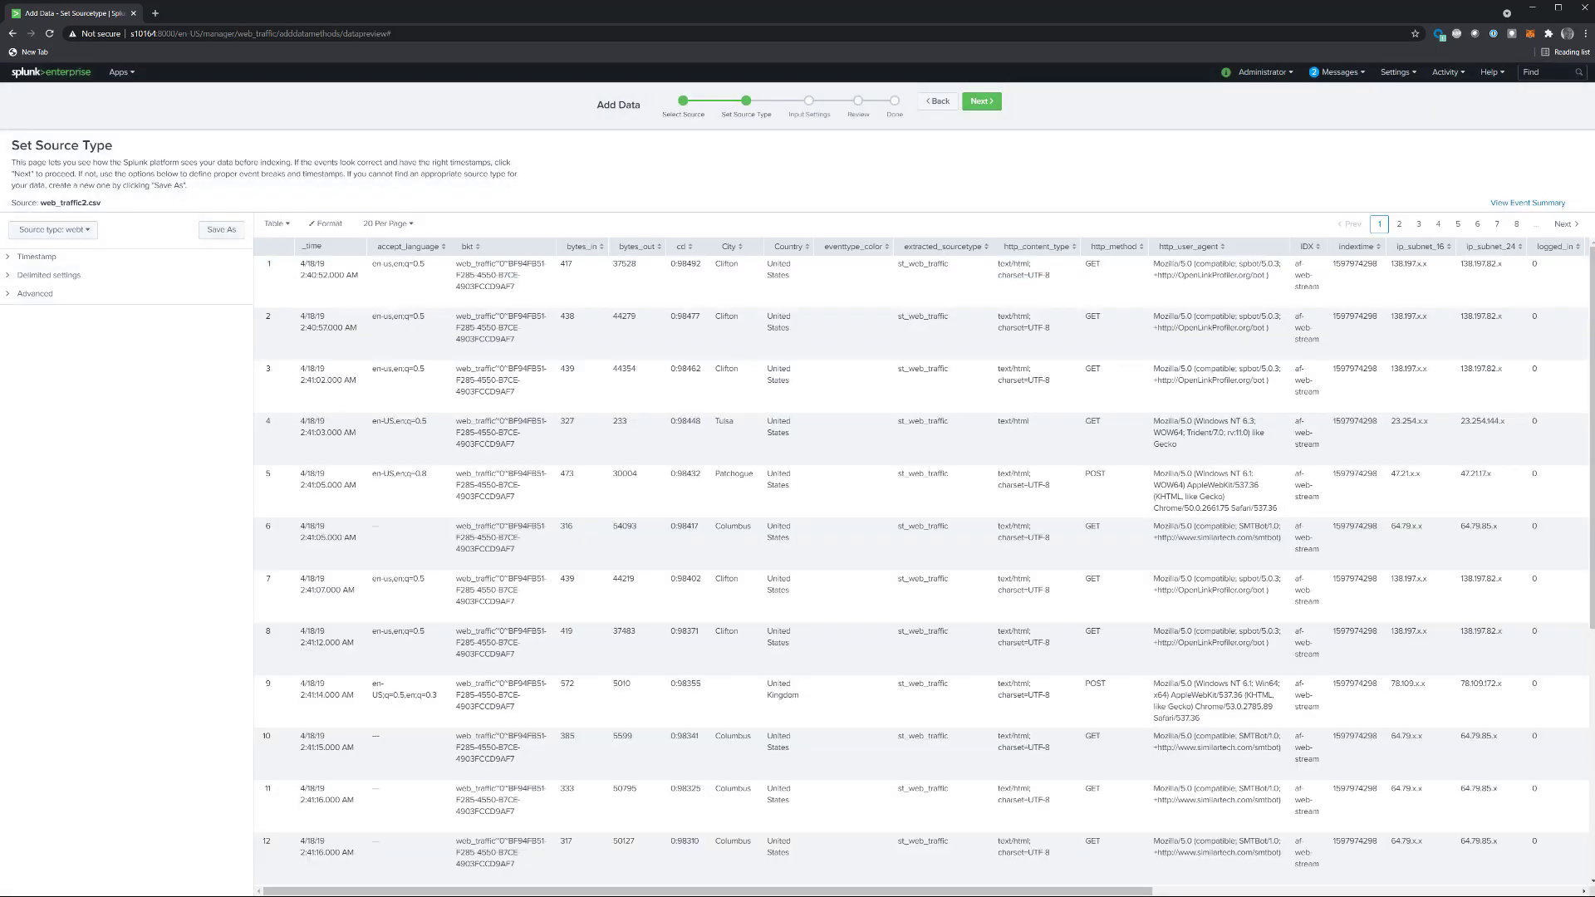
{"action": "left_click", "coordinate": [980, 101]}
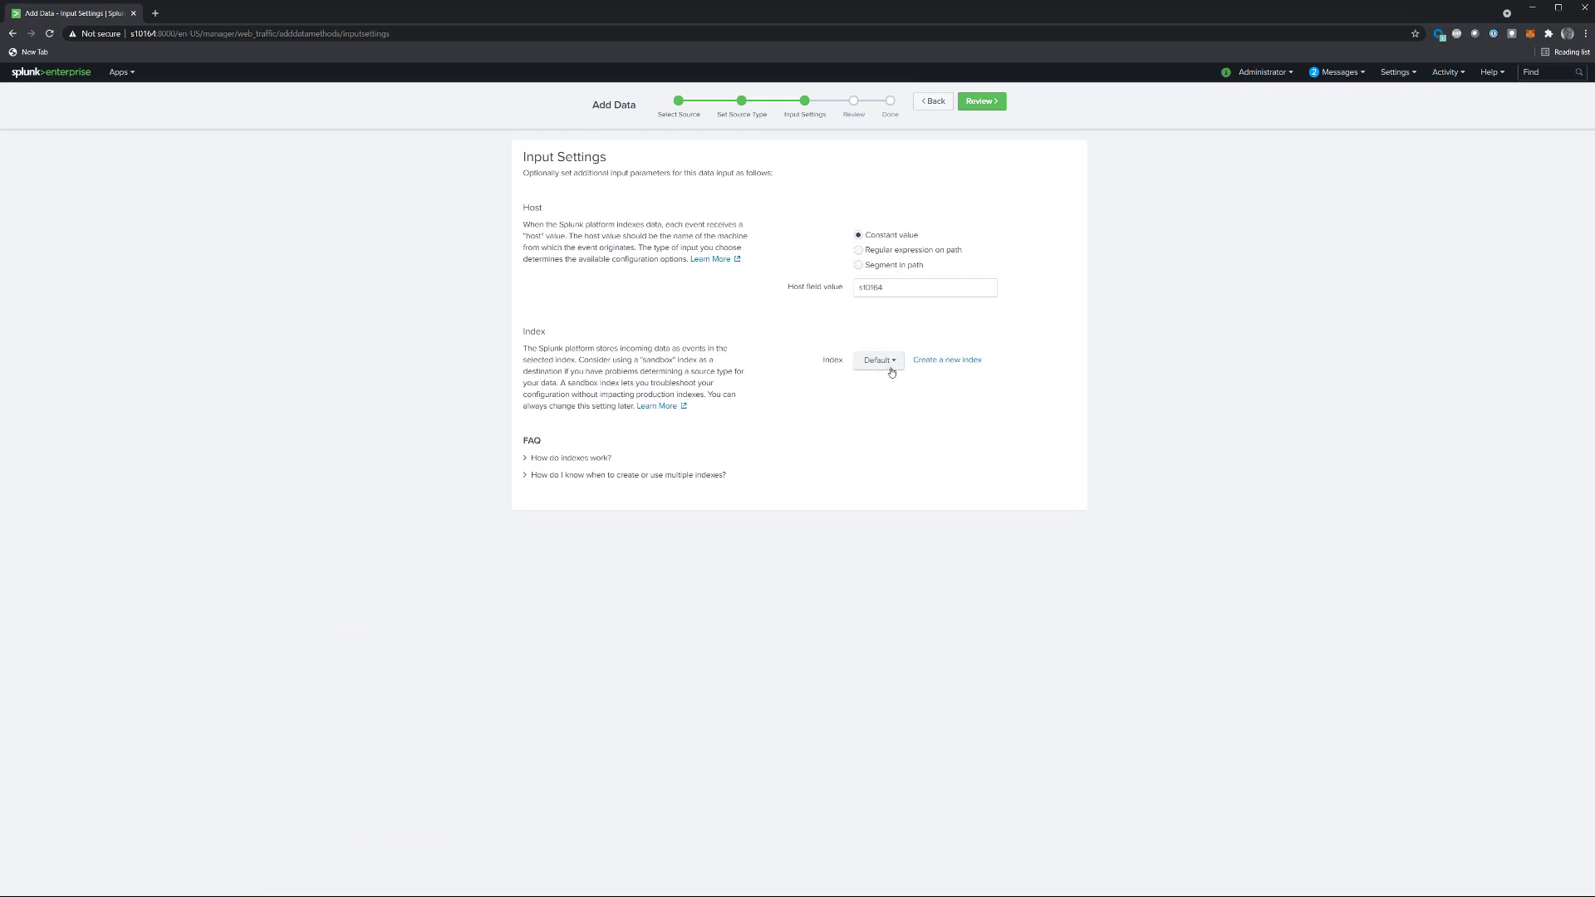
Step: Create a new index named webt for the uploaded data, then review and submit the data input
{"action": "left_click", "coordinate": [923, 363]}
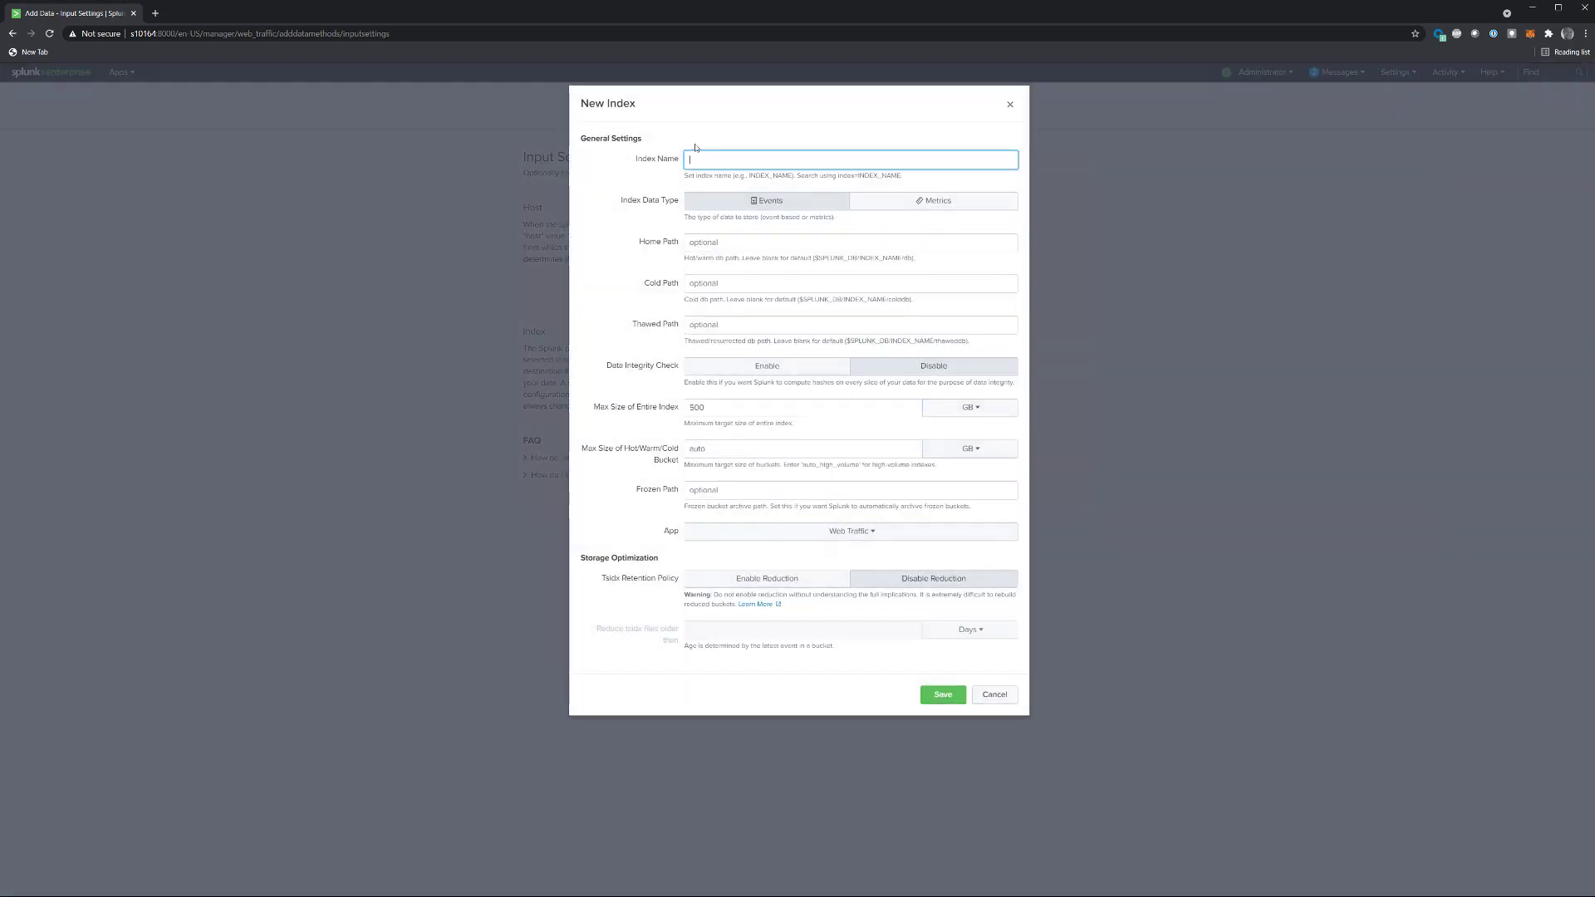
{"action": "type", "text": "webt"}
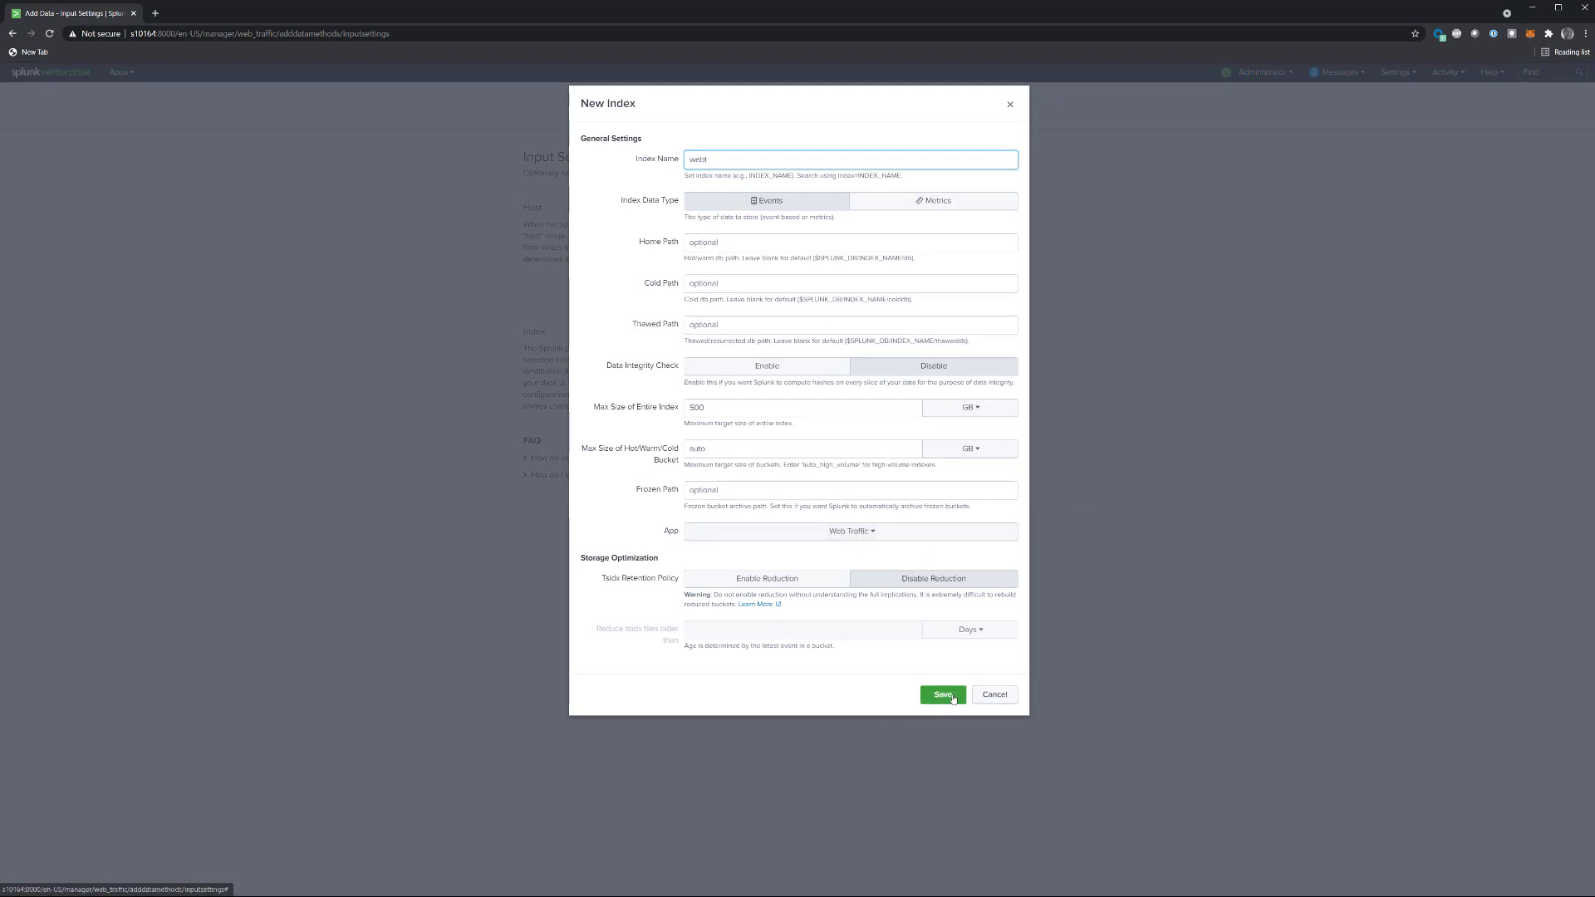
{"action": "left_click", "coordinate": [943, 694]}
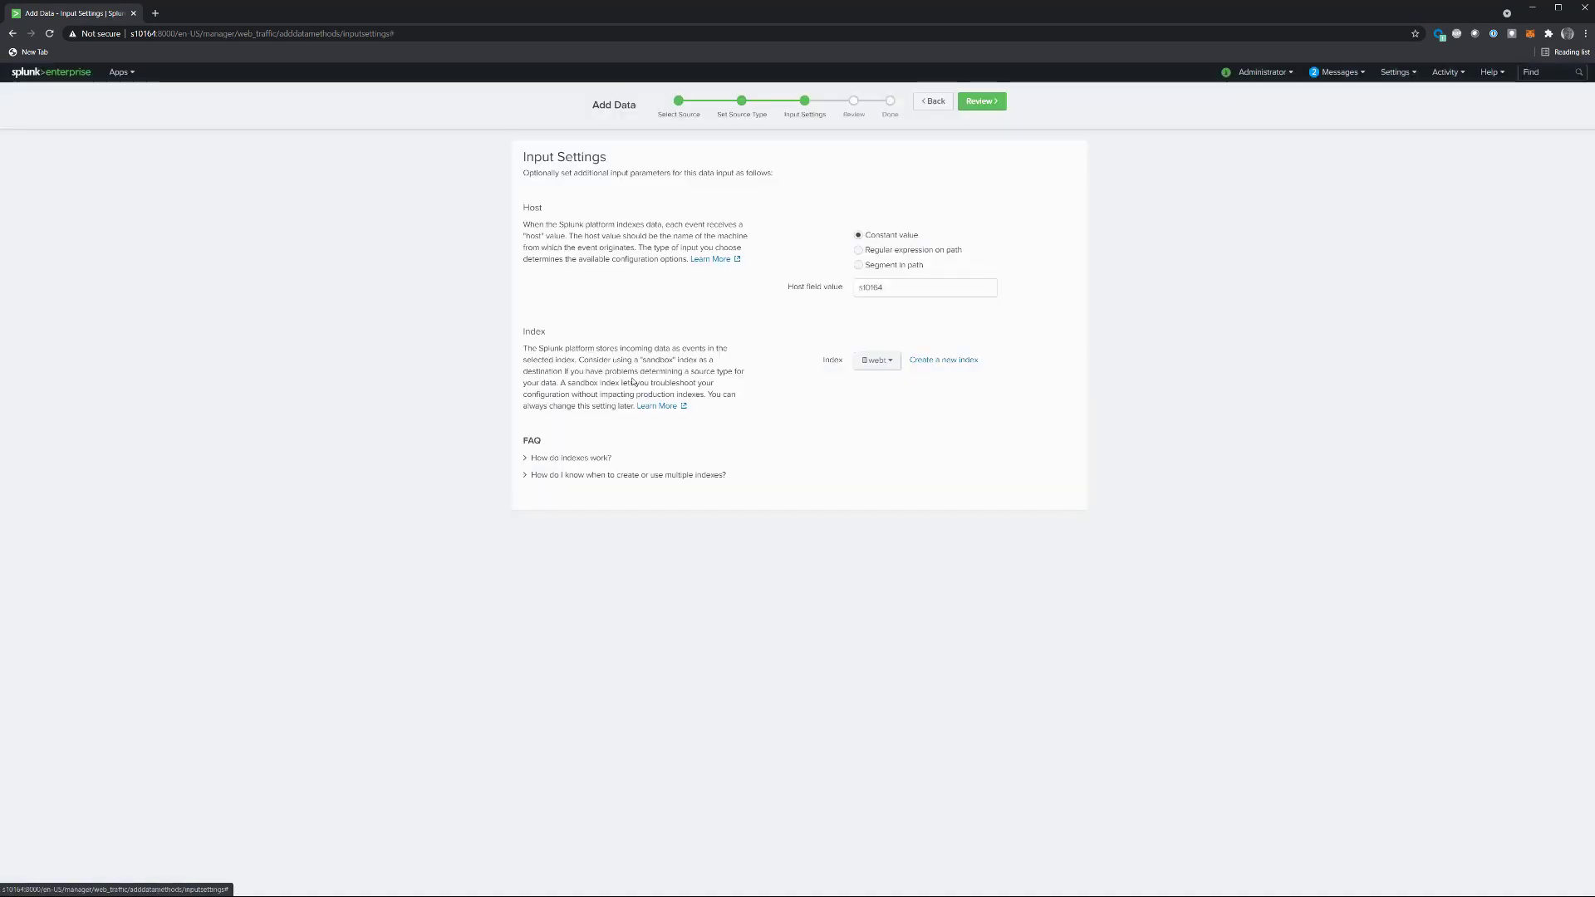
{"action": "left_click", "coordinate": [985, 106]}
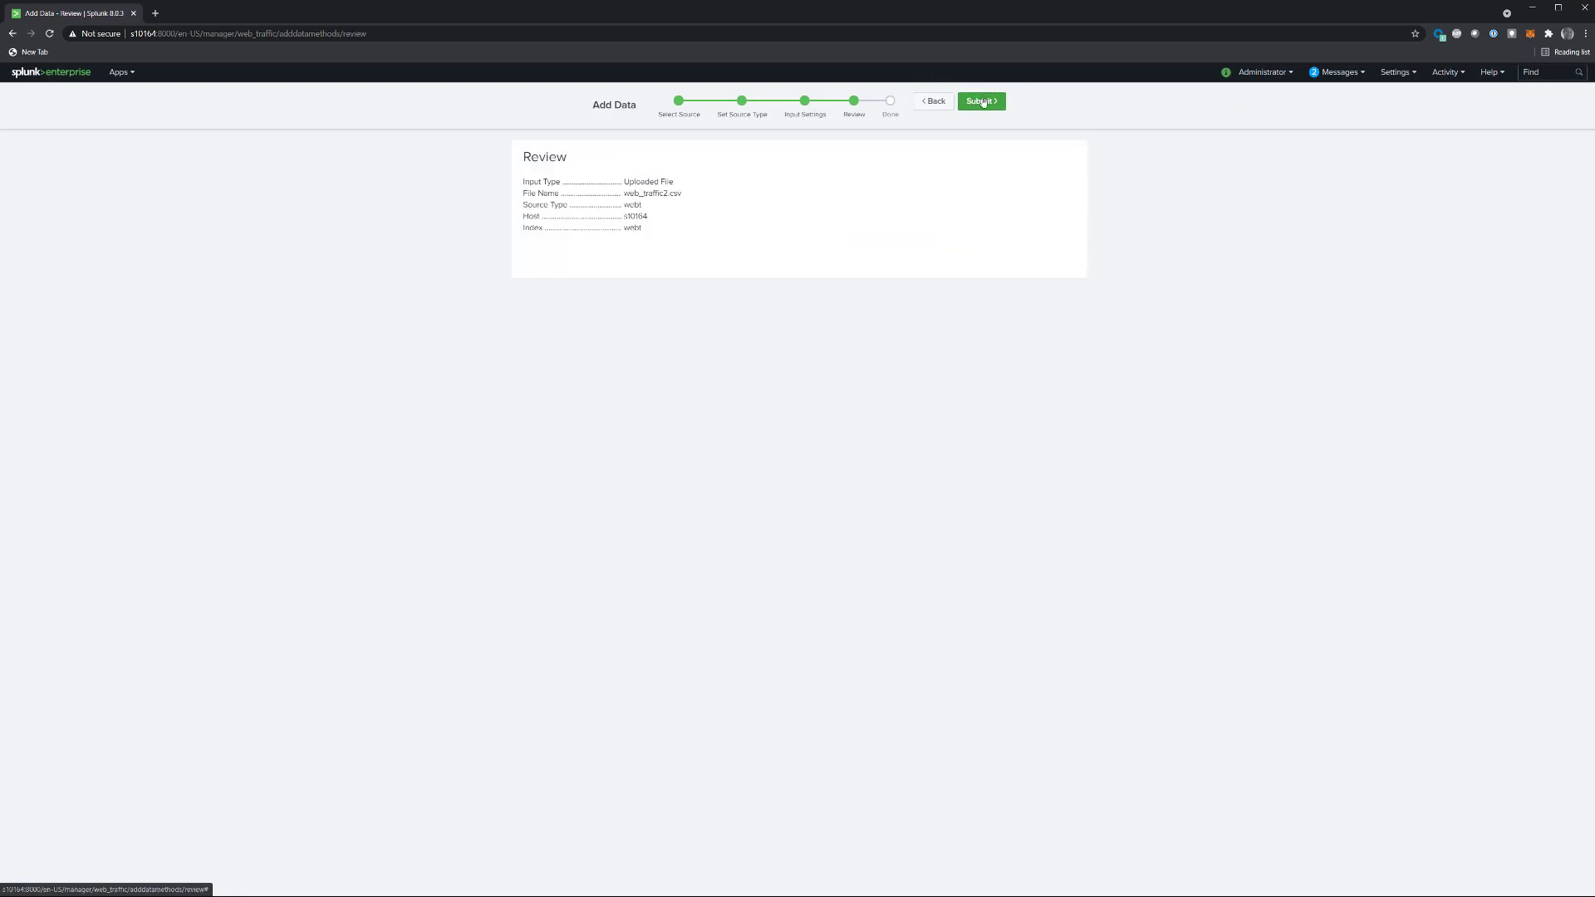
{"action": "left_click", "coordinate": [984, 103]}
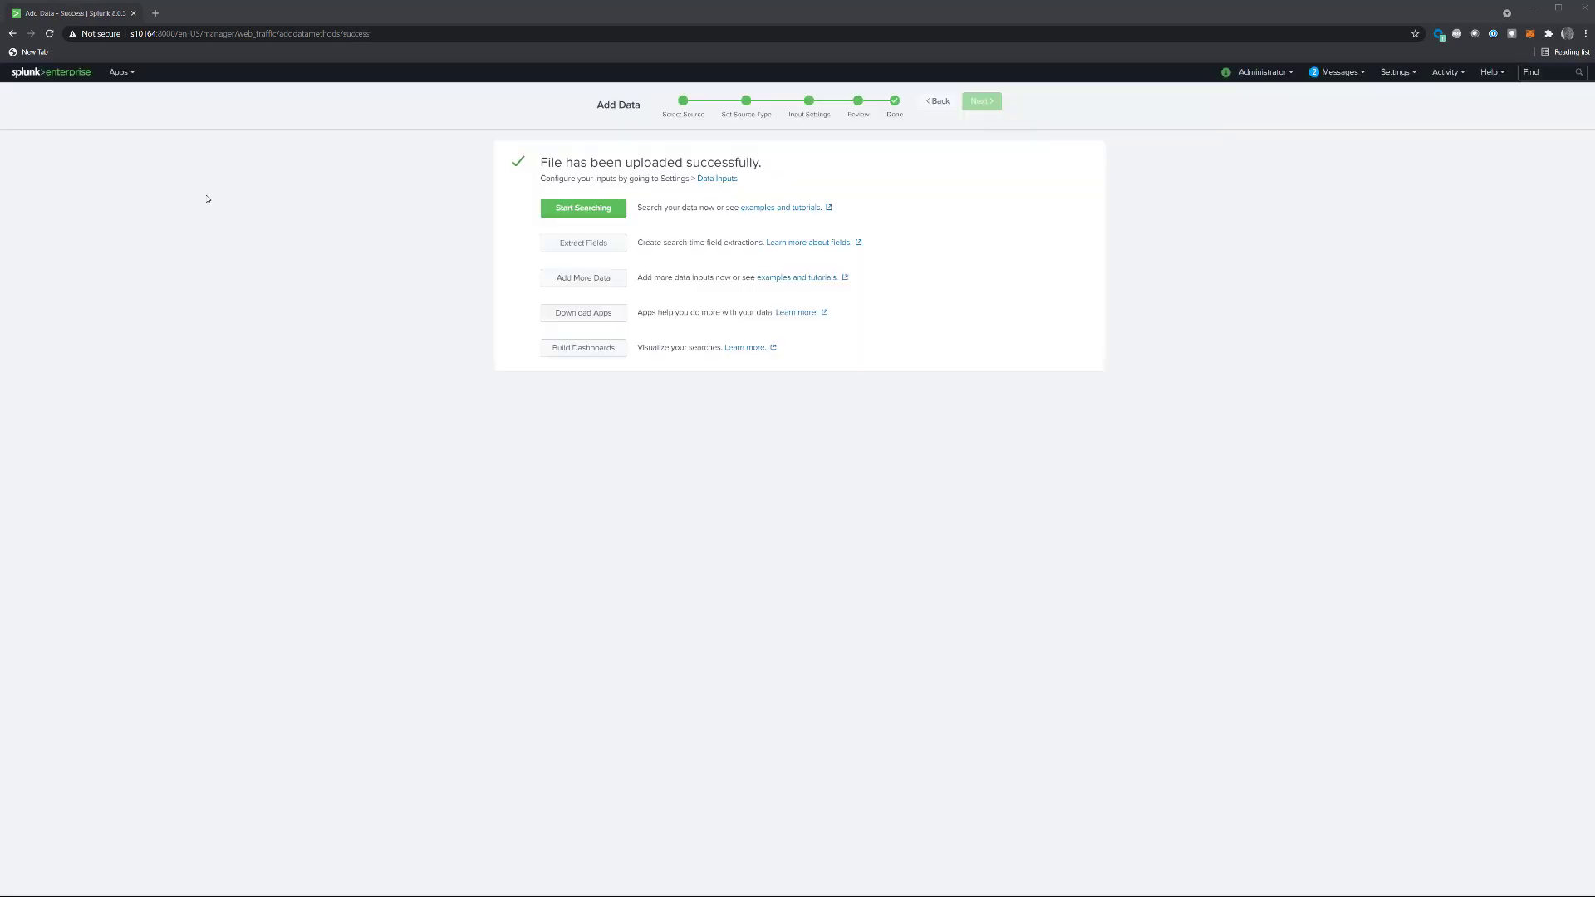
Step: Search the uploaded data with index=webt | head 1000 | table Country src_ip username_tried logged_in accept_language http_method status bytes_in http_user_agent uri_path
{"action": "left_click", "coordinate": [545, 213]}
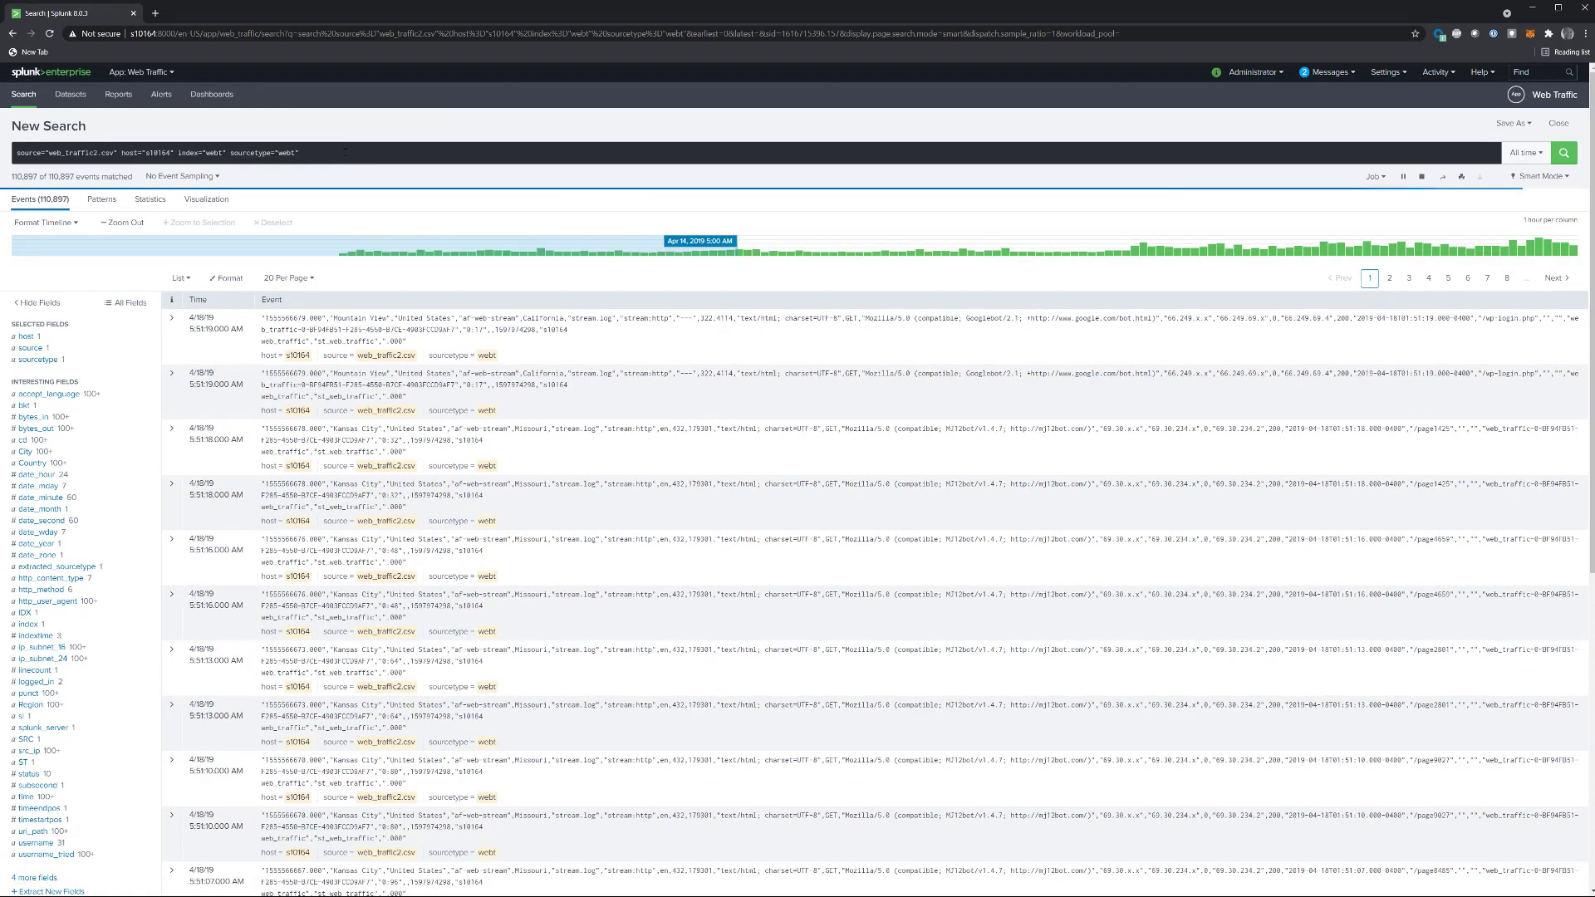
{"action": "left_click", "coordinate": [346, 152]}
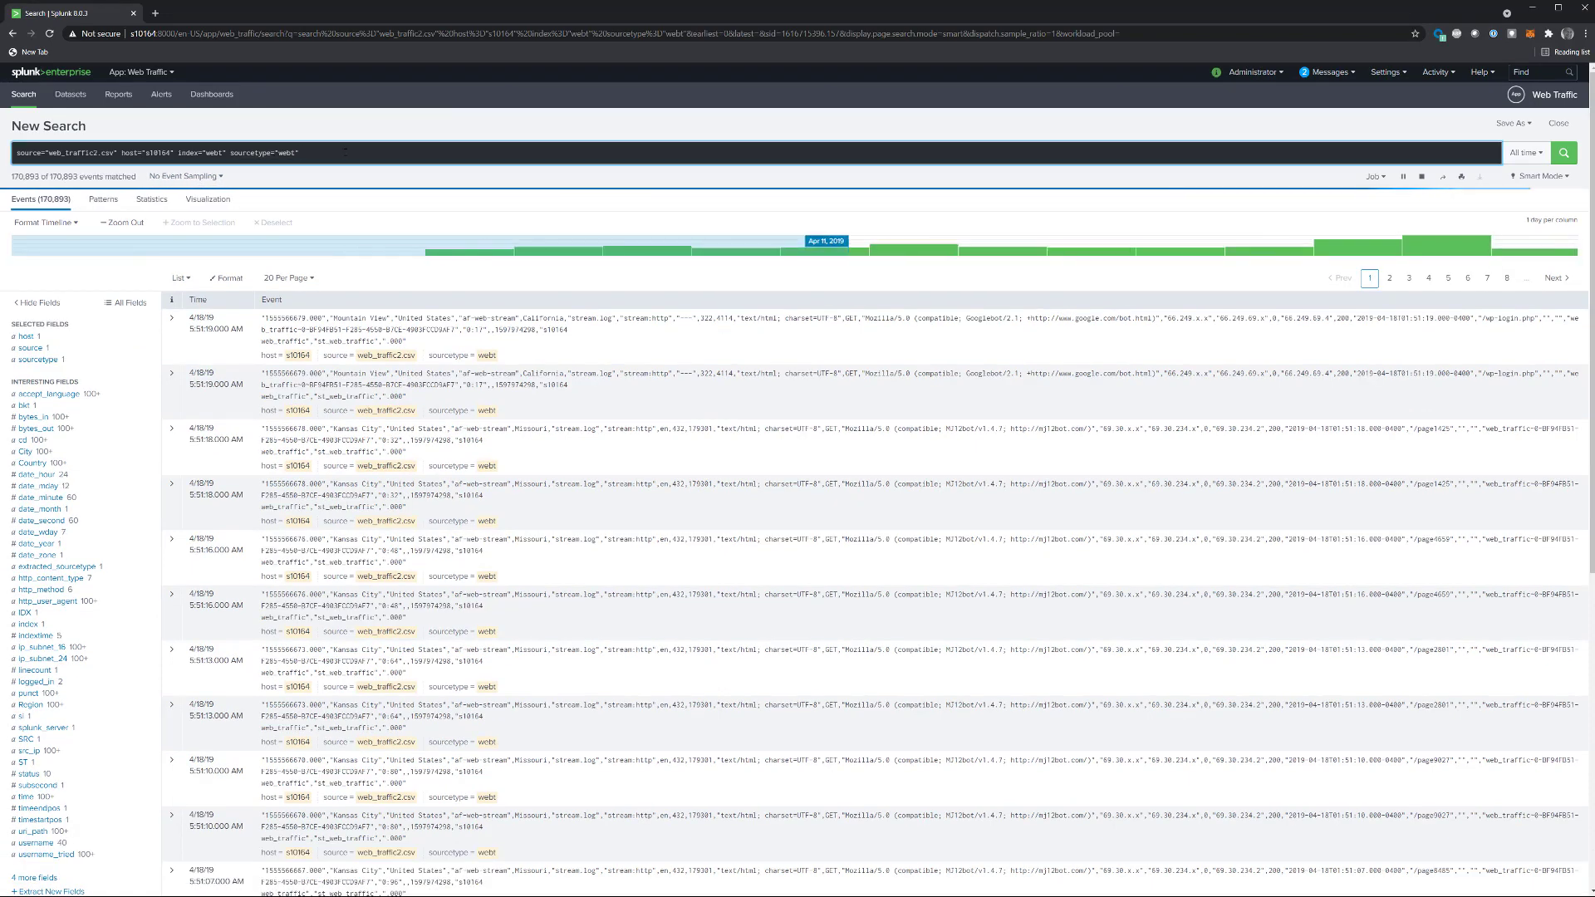
{"action": "key", "text": "ctrl+a"}
{"action": "key", "text": "BackSpace"}
{"action": "type", "text": "index=webt | head 1000 | table Country src_ip username_tried logged_in accept_language http_method status bytes_in http_user_agent uri_path"}
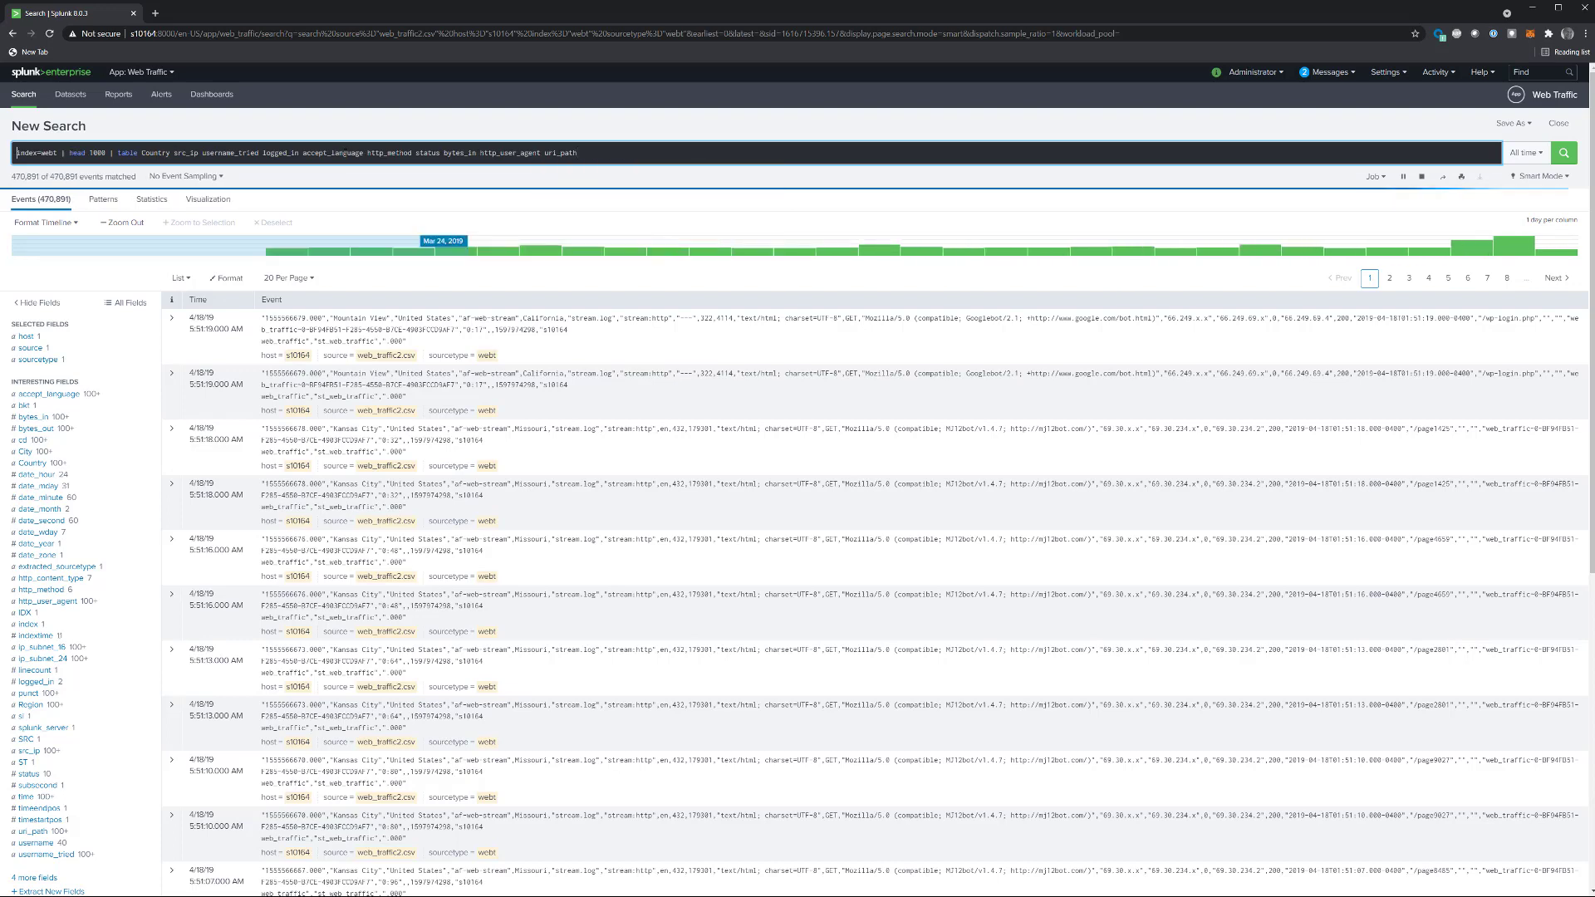
{"action": "key", "text": "Return"}
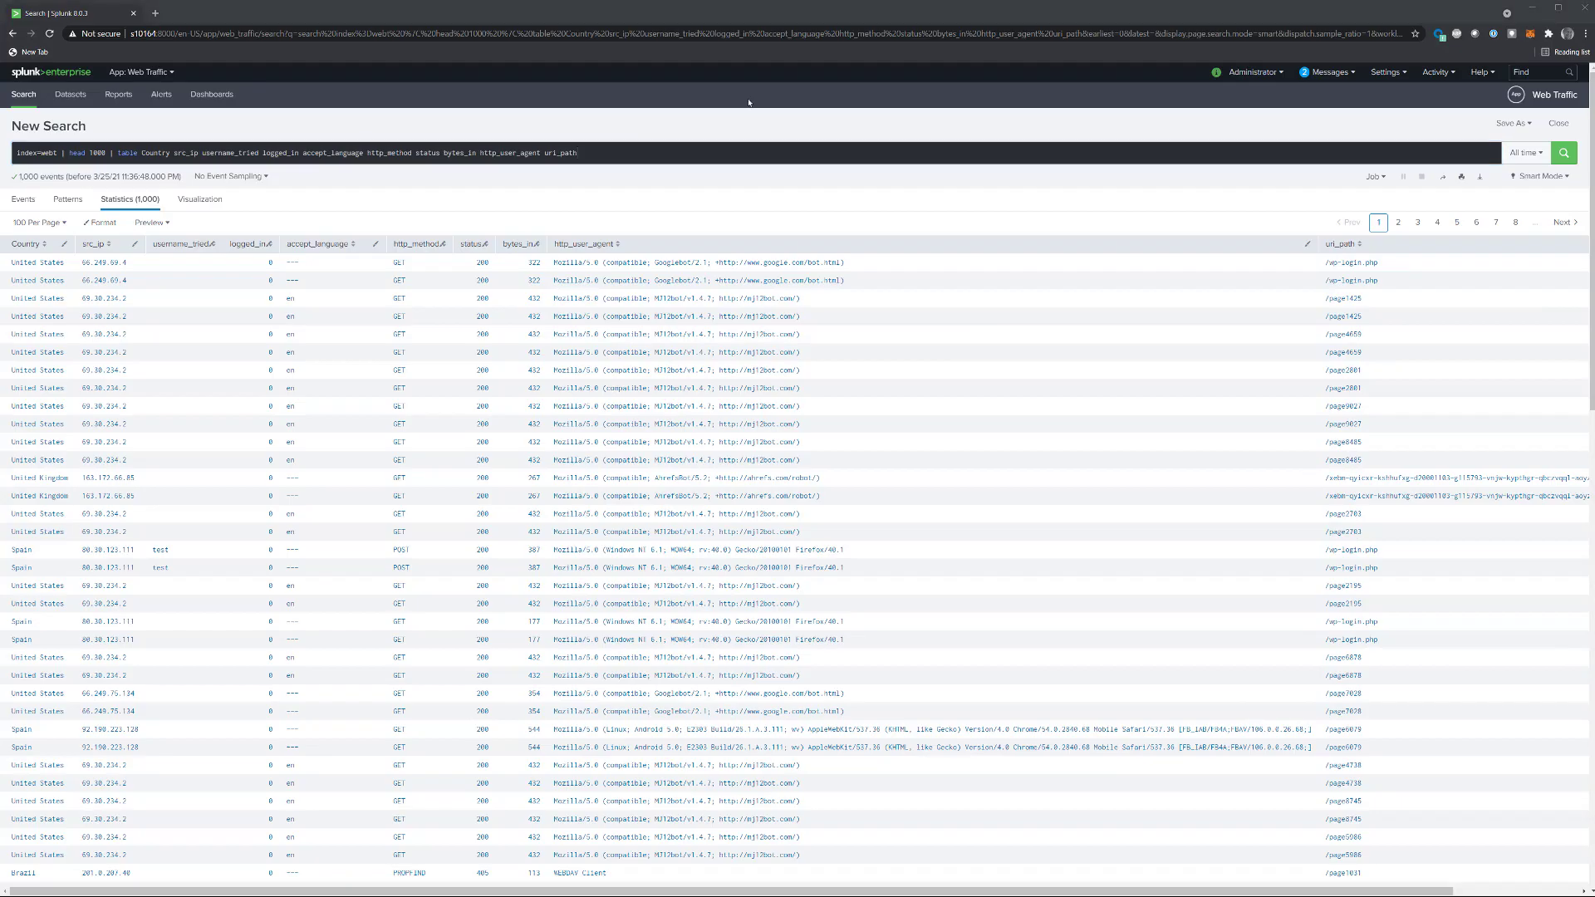
Step: Create a new data model titled webt in the Web Traffic app
{"action": "left_click", "coordinate": [1384, 73]}
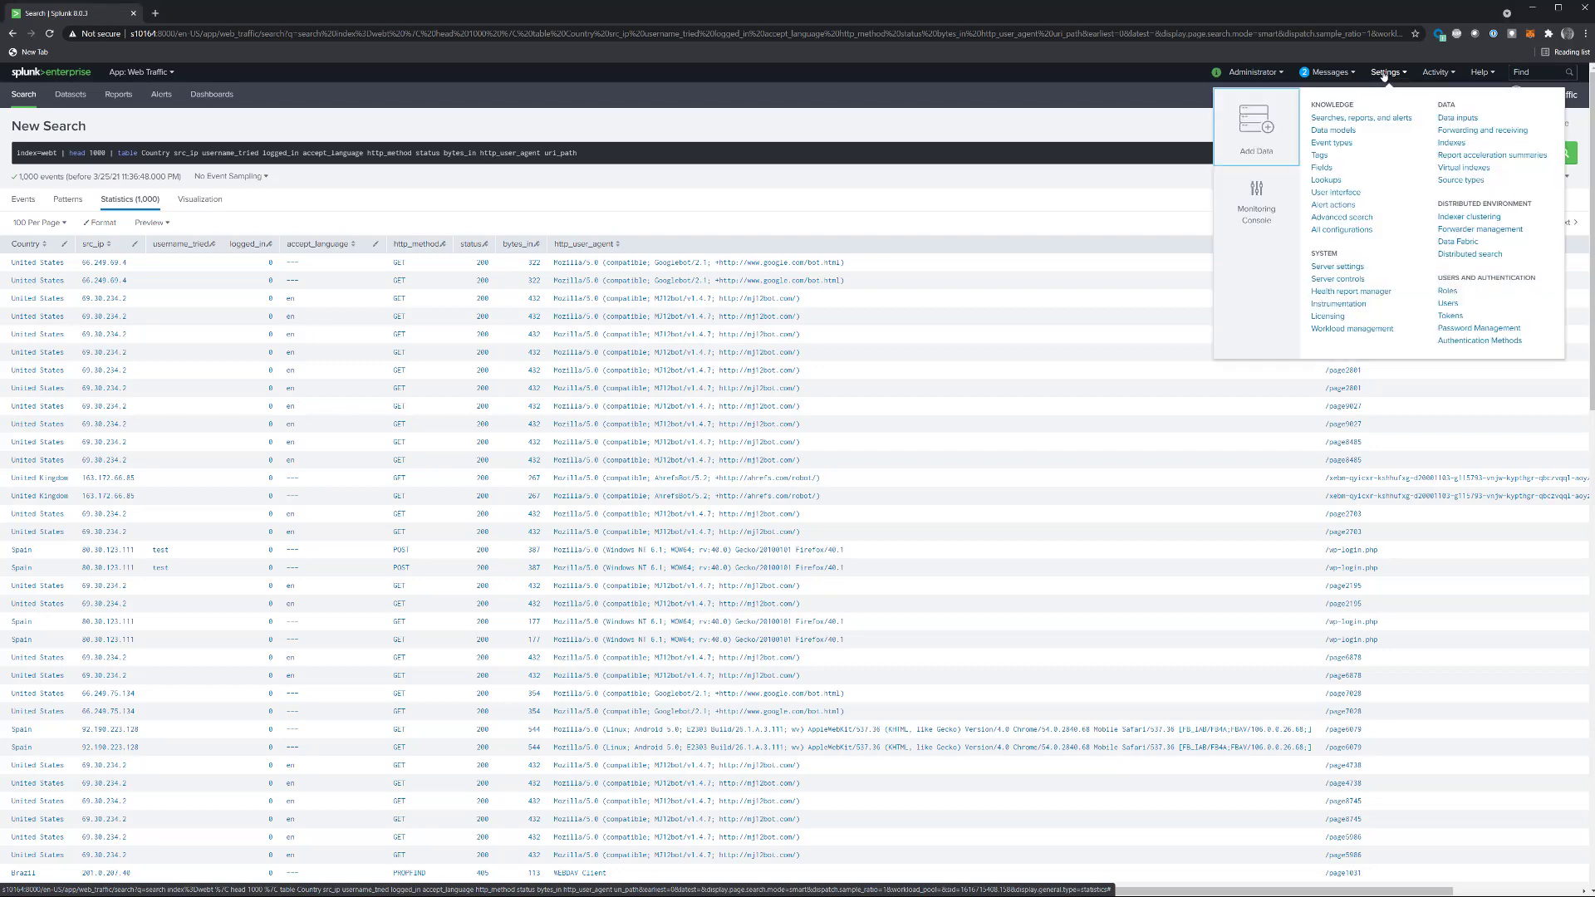
{"action": "left_click", "coordinate": [1335, 131]}
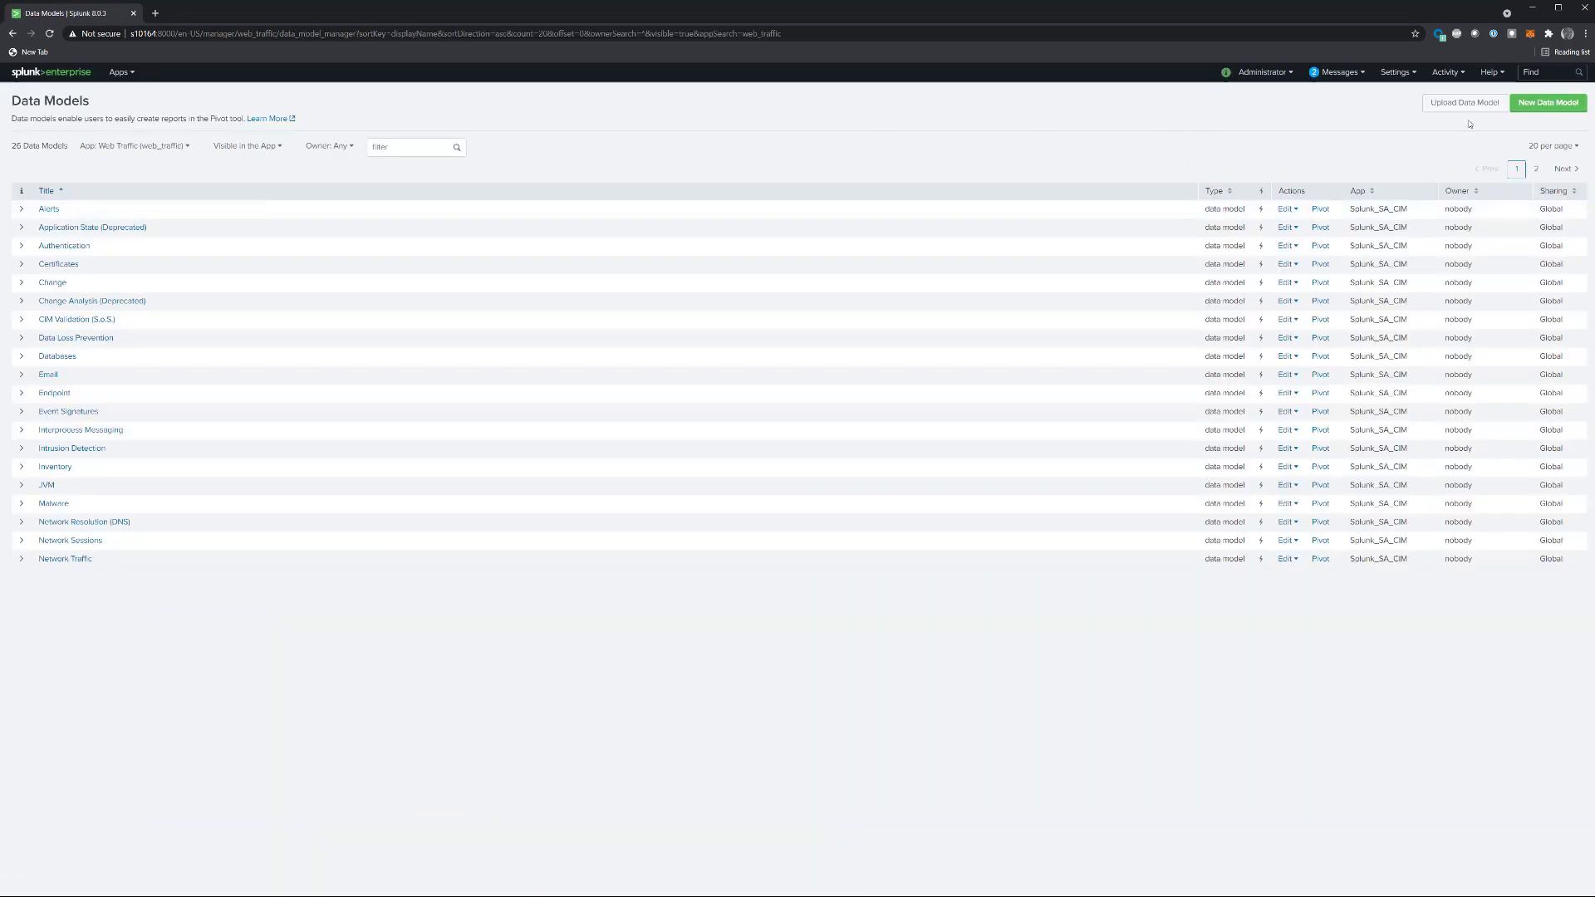
{"action": "left_click", "coordinate": [1546, 103]}
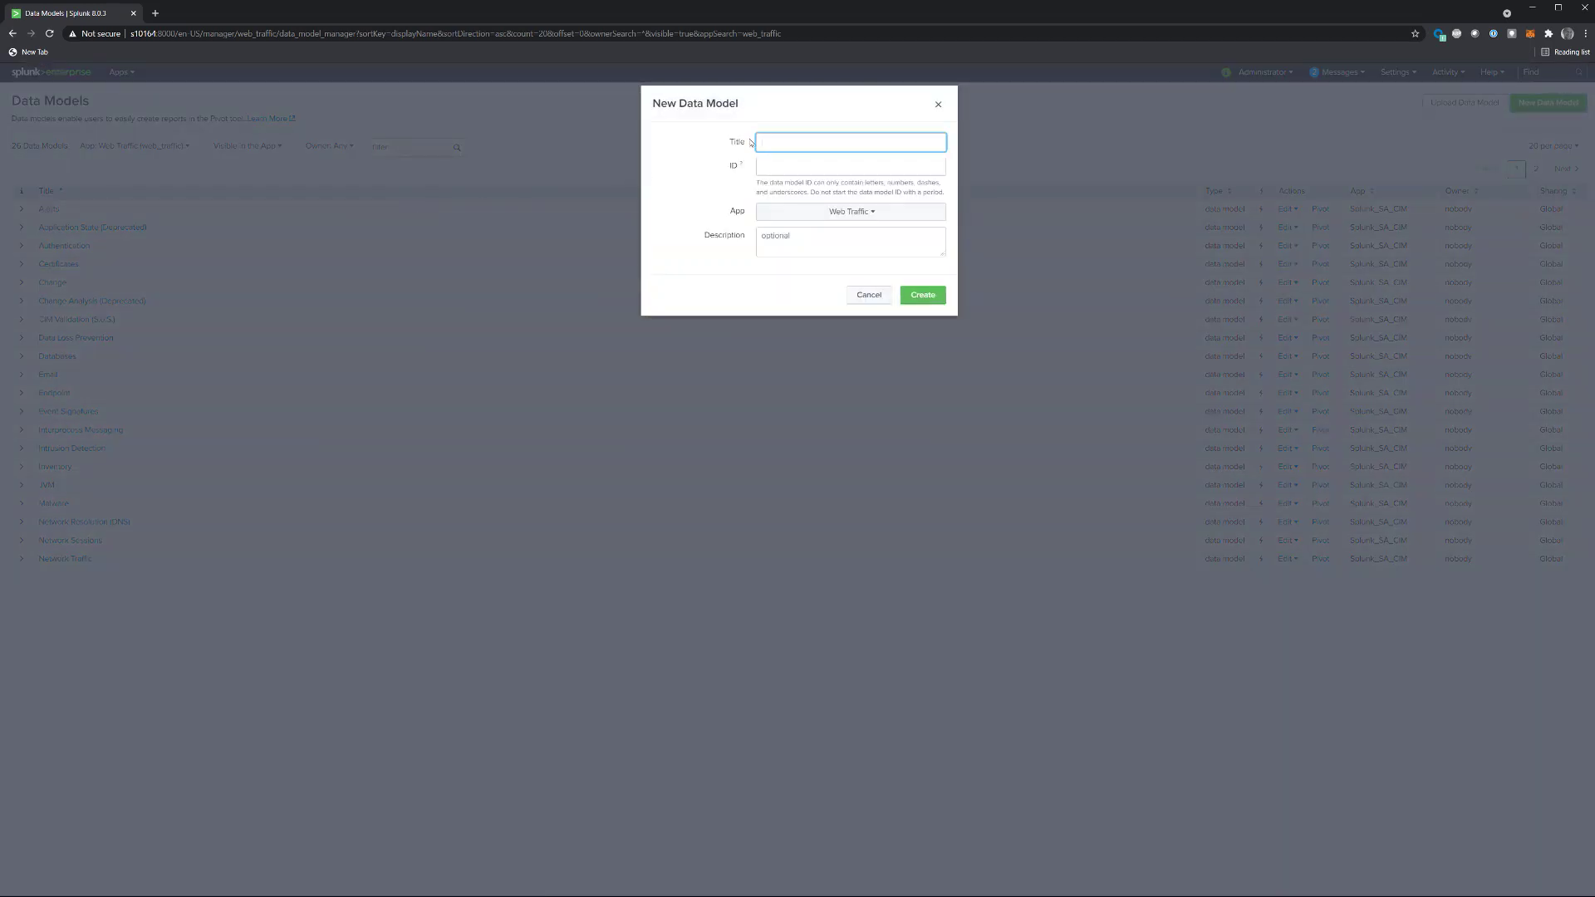
{"action": "type", "text": "webt"}
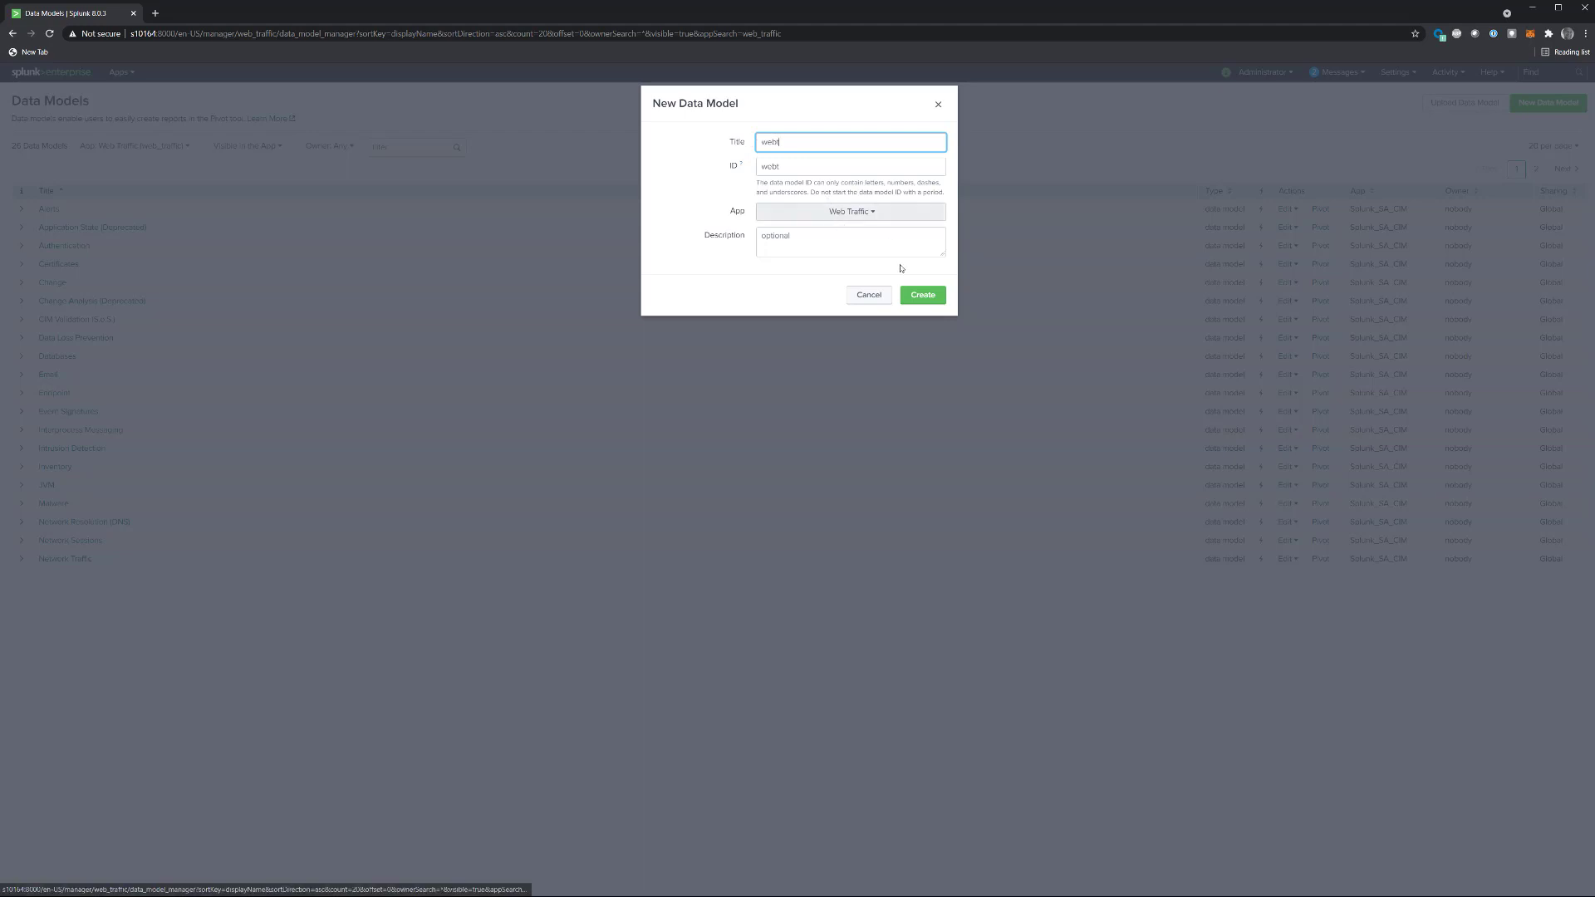
{"action": "left_click", "coordinate": [920, 302]}
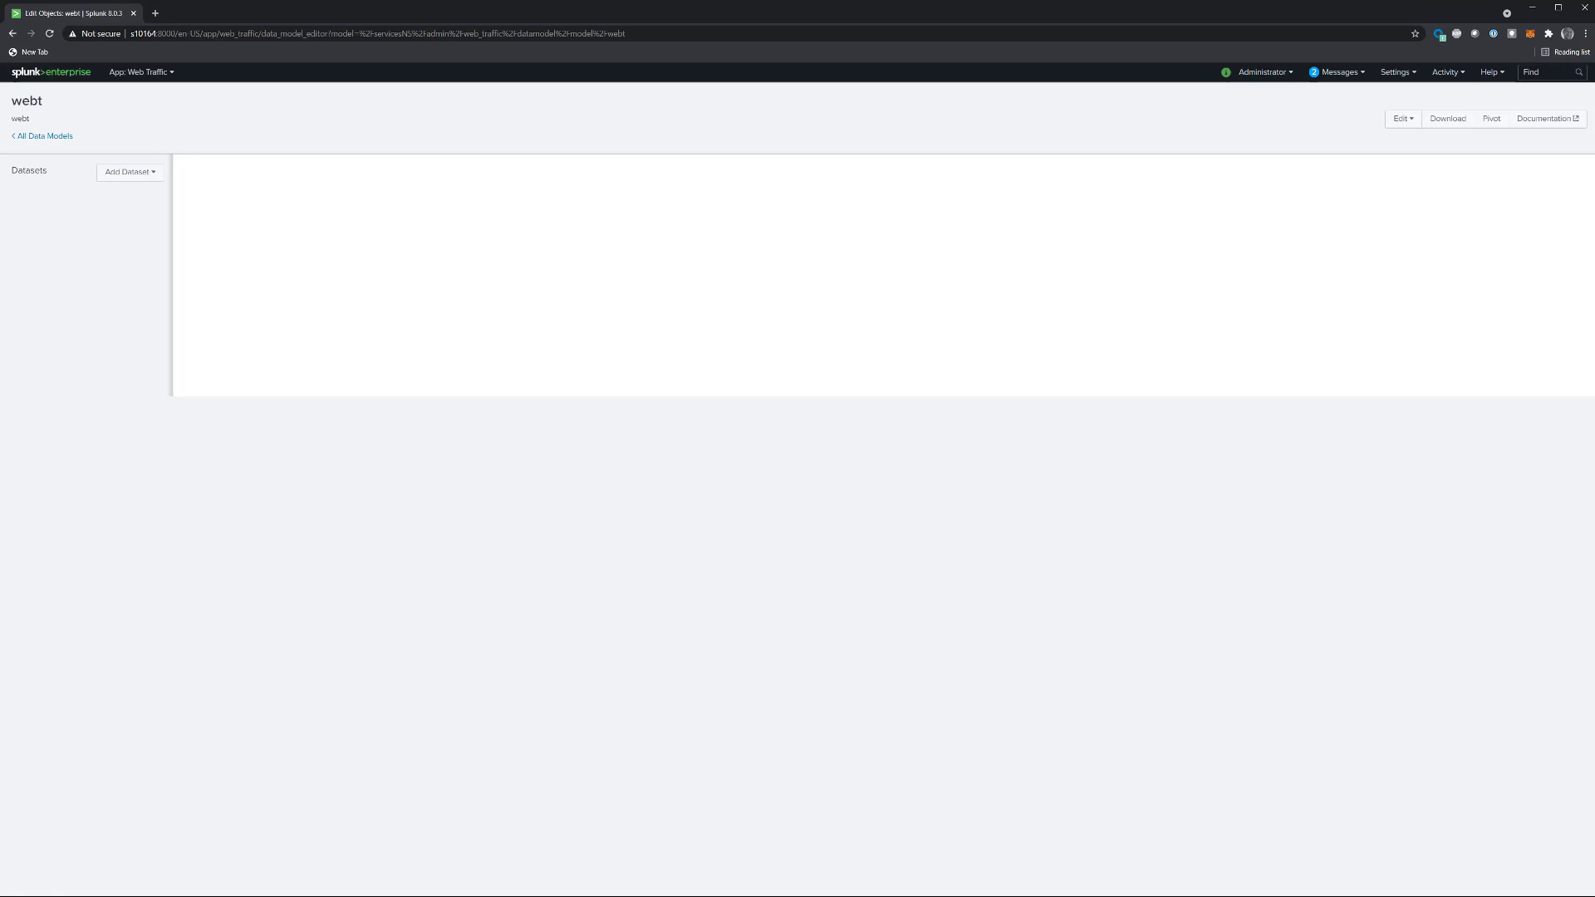
Step: Add a root event dataset named webt with the constraint index=webt to the data model
{"action": "left_click", "coordinate": [129, 176]}
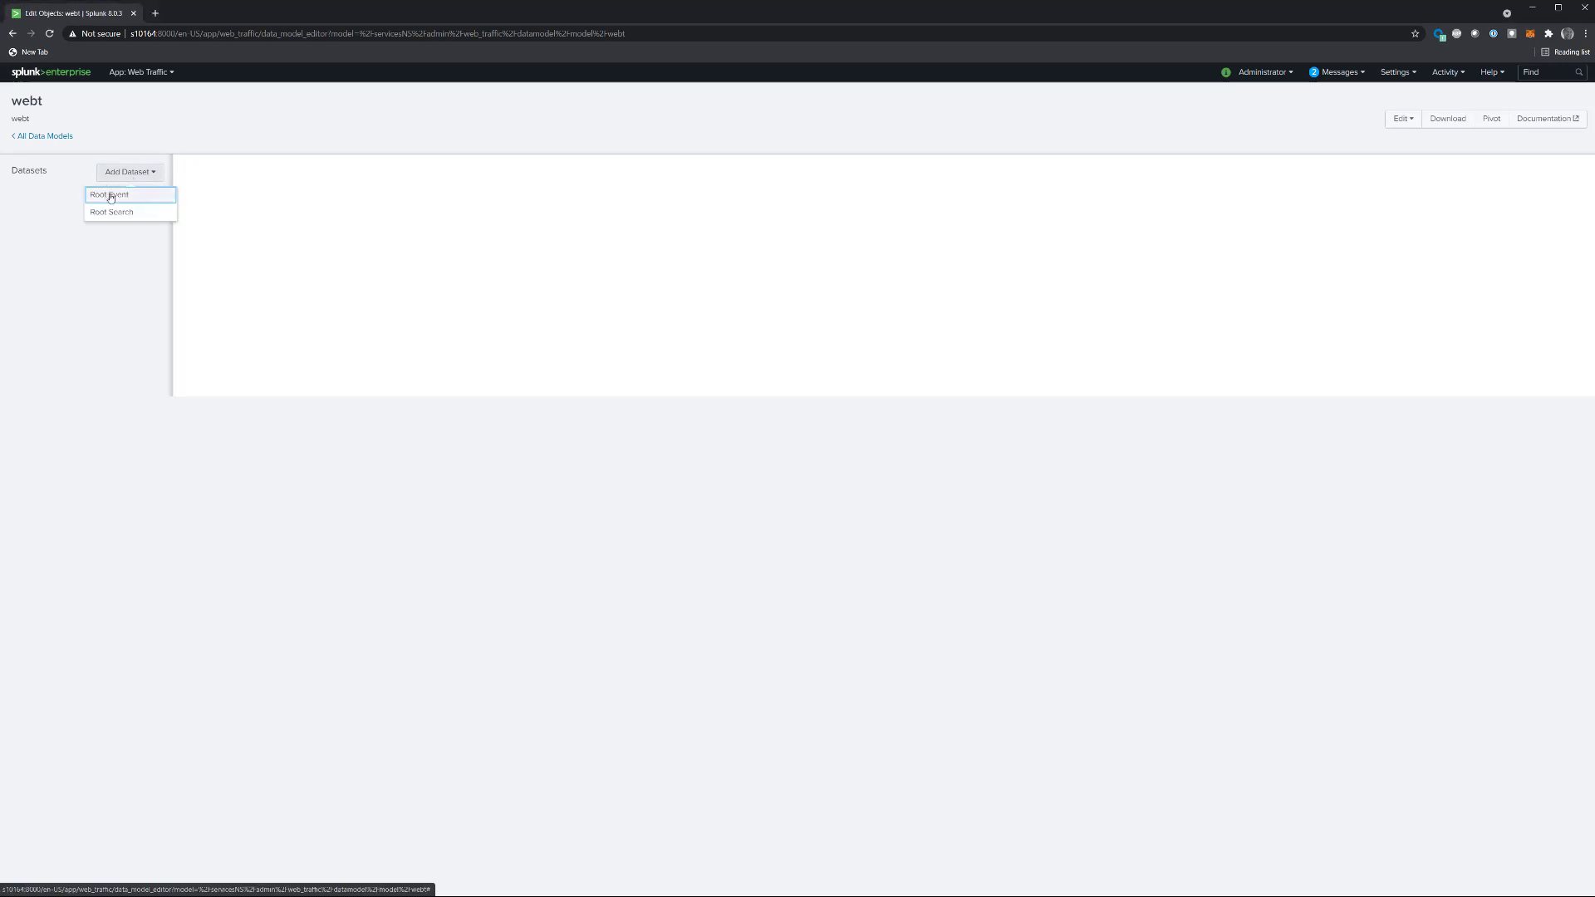
{"action": "left_click", "coordinate": [110, 196]}
{"action": "left_click", "coordinate": [129, 173]}
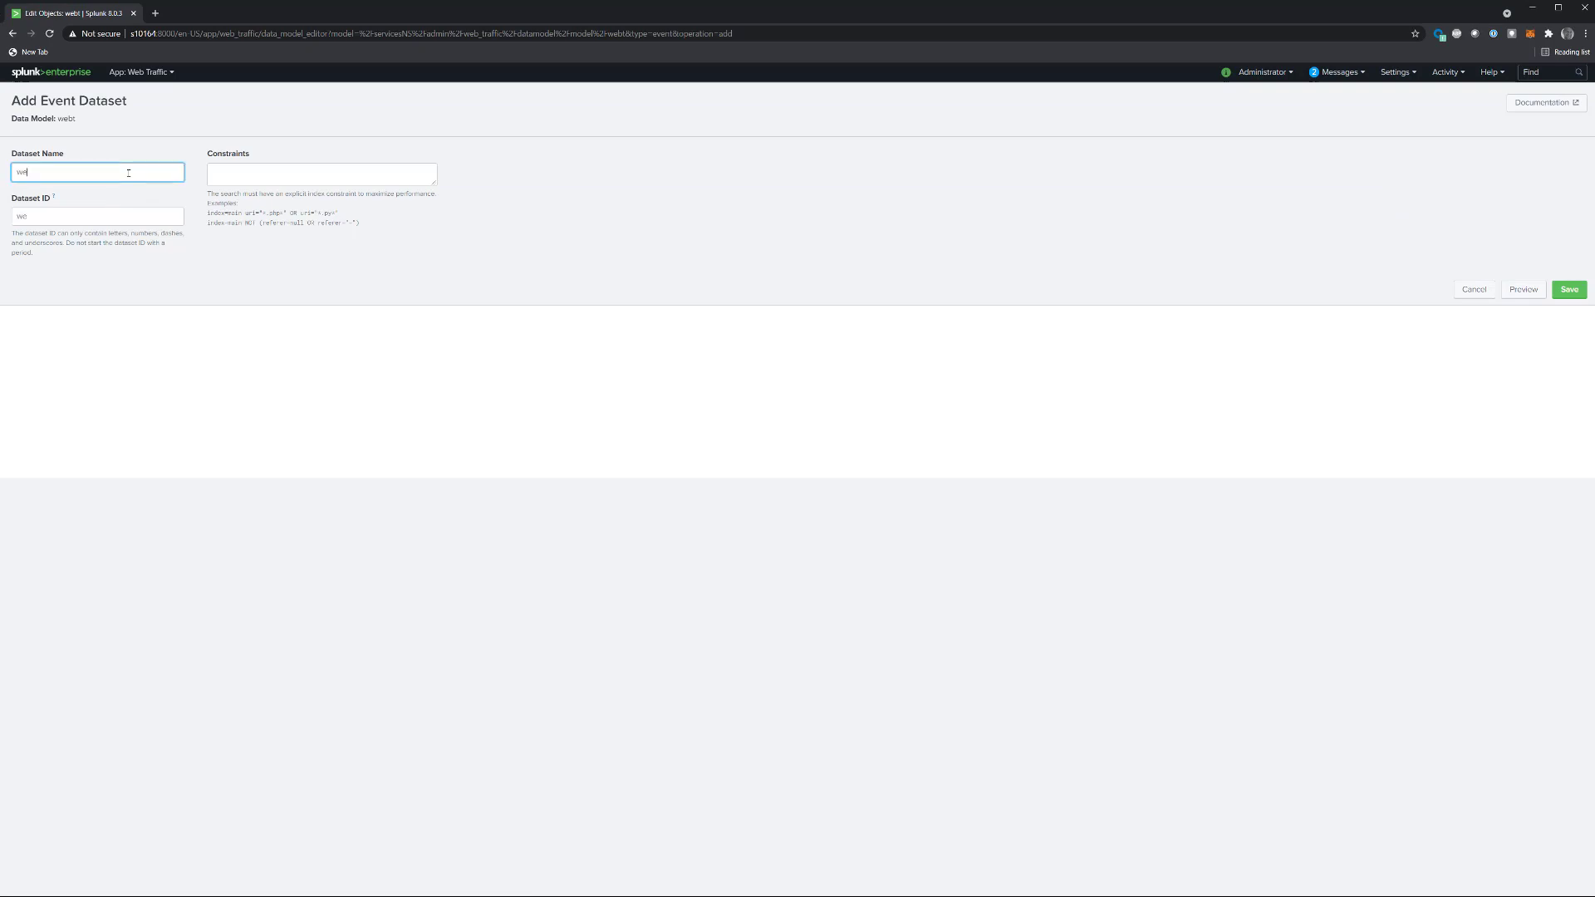
{"action": "left_click", "coordinate": [257, 169]}
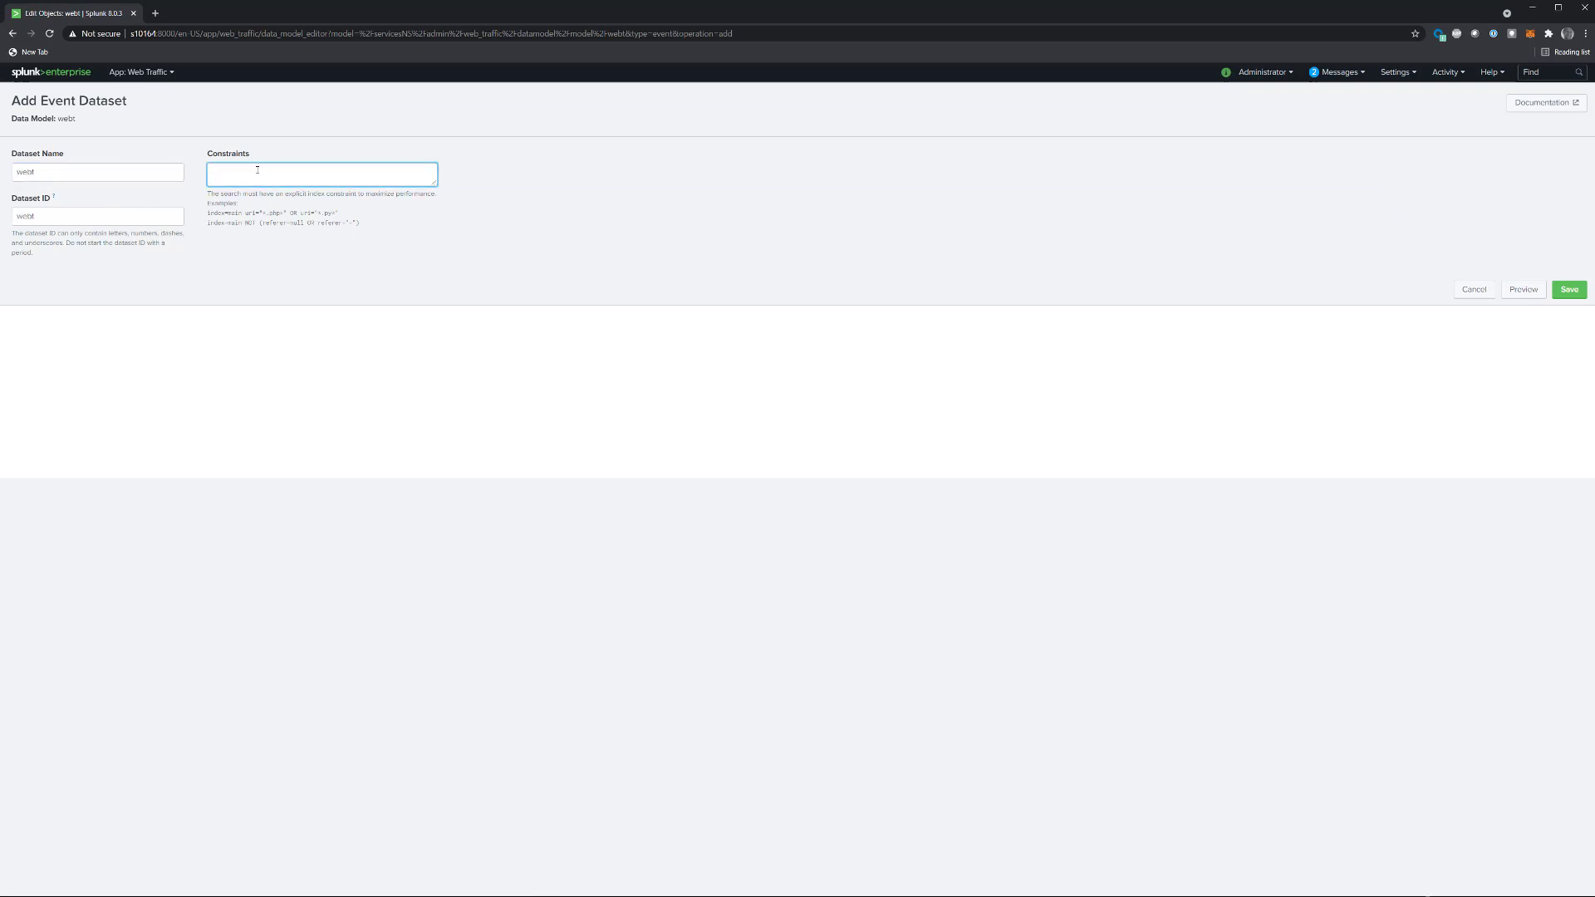
{"action": "type", "text": "index=webt"}
{"action": "left_click", "coordinate": [1561, 294]}
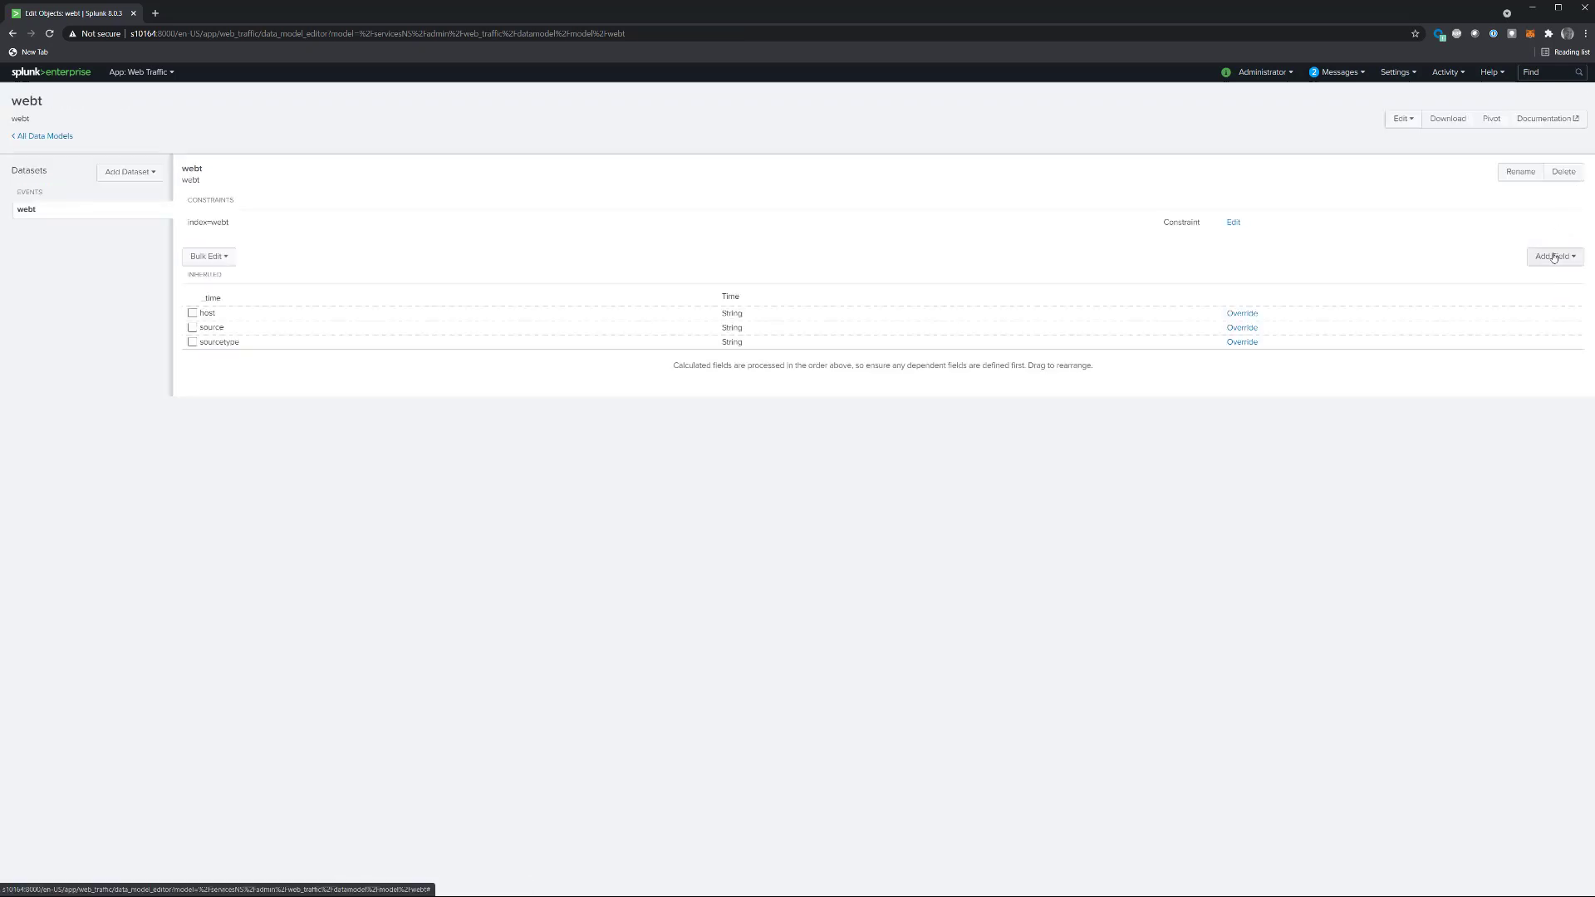
Step: Add auto-extracted fields from 10,000 events: City, Country, Region, accept_language, bytes_in, bytes_out, date_hour, date_mday, date_month, date_year, http_content_type, http_method, http_user_agent, ip_subnet_16, ip_subnet_24, logged_in, src_ip, status, uri_path, username_tried
{"action": "left_click", "coordinate": [1554, 256]}
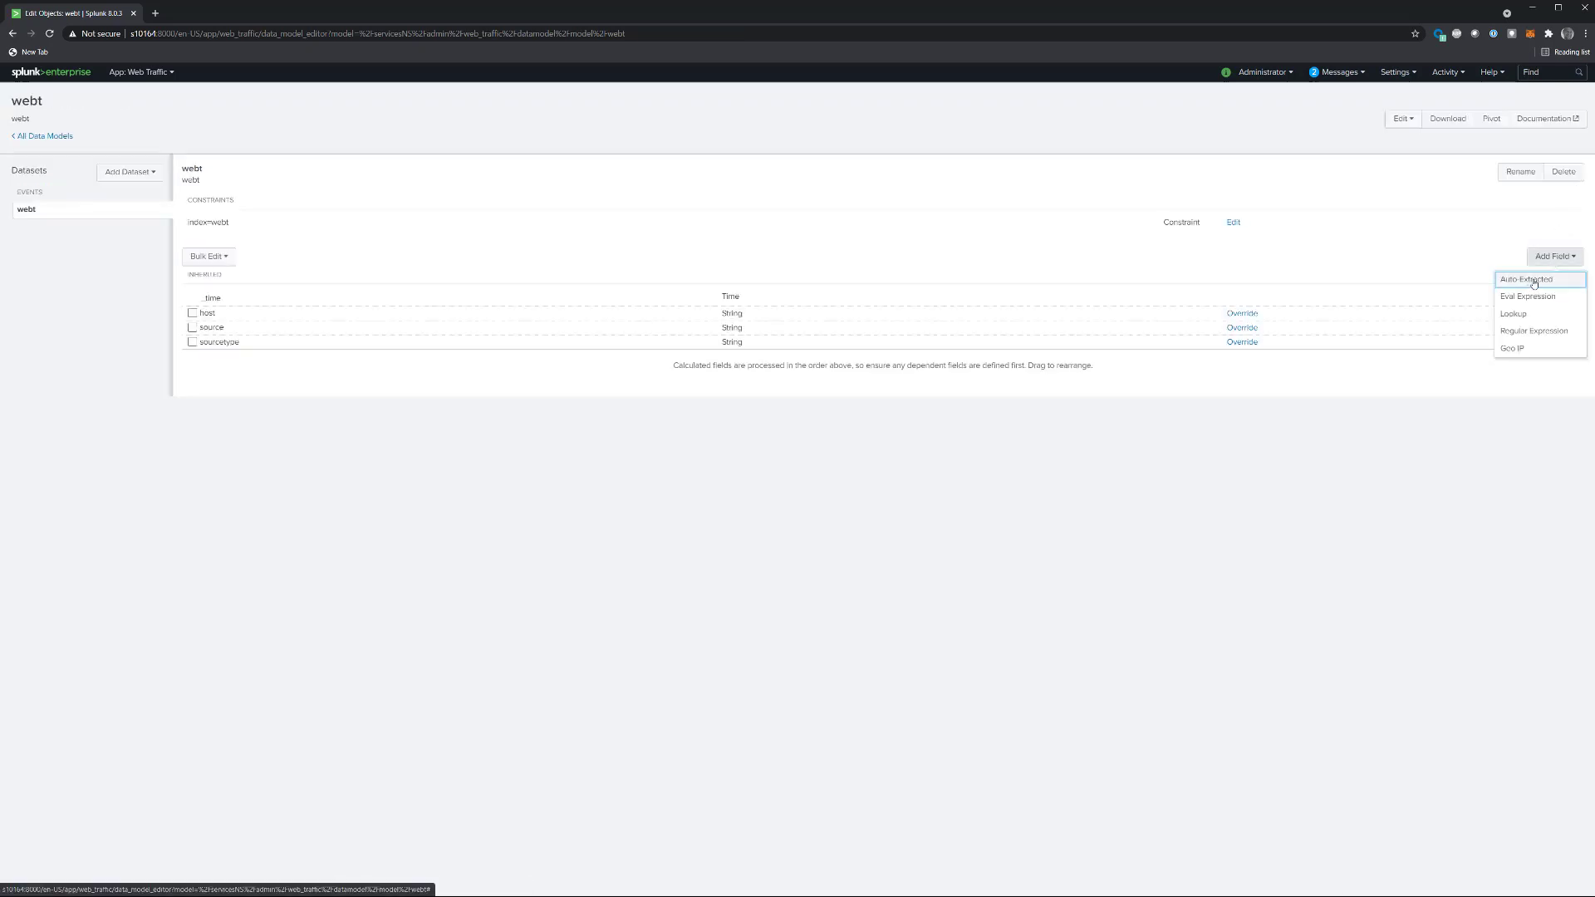
{"action": "left_click", "coordinate": [1532, 282]}
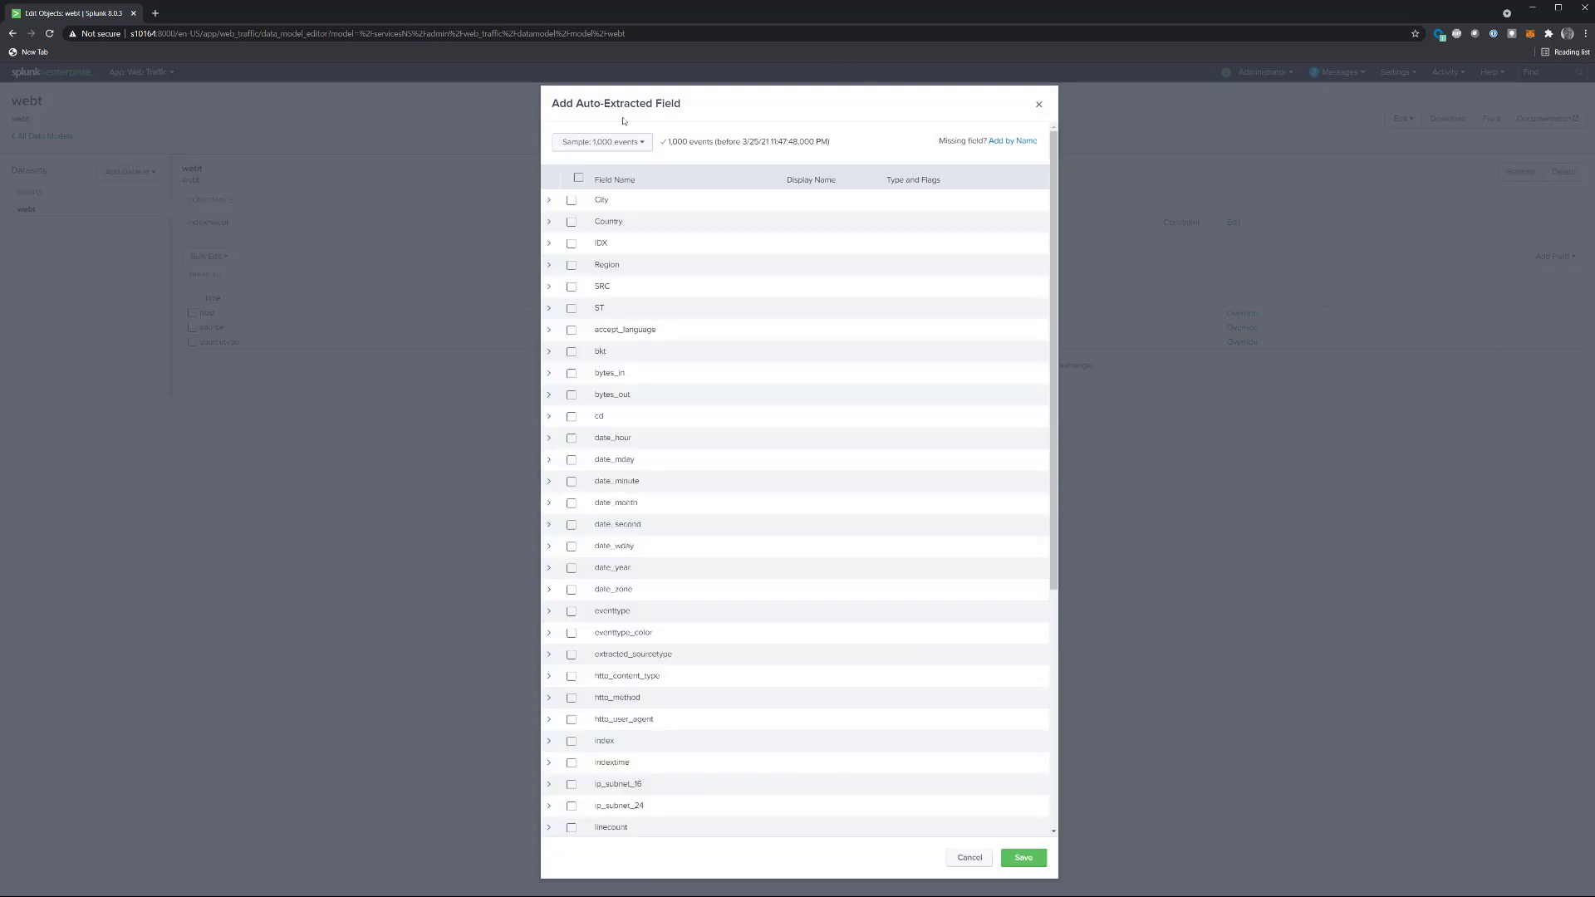
{"action": "left_click", "coordinate": [602, 142]}
{"action": "left_click", "coordinate": [591, 184]}
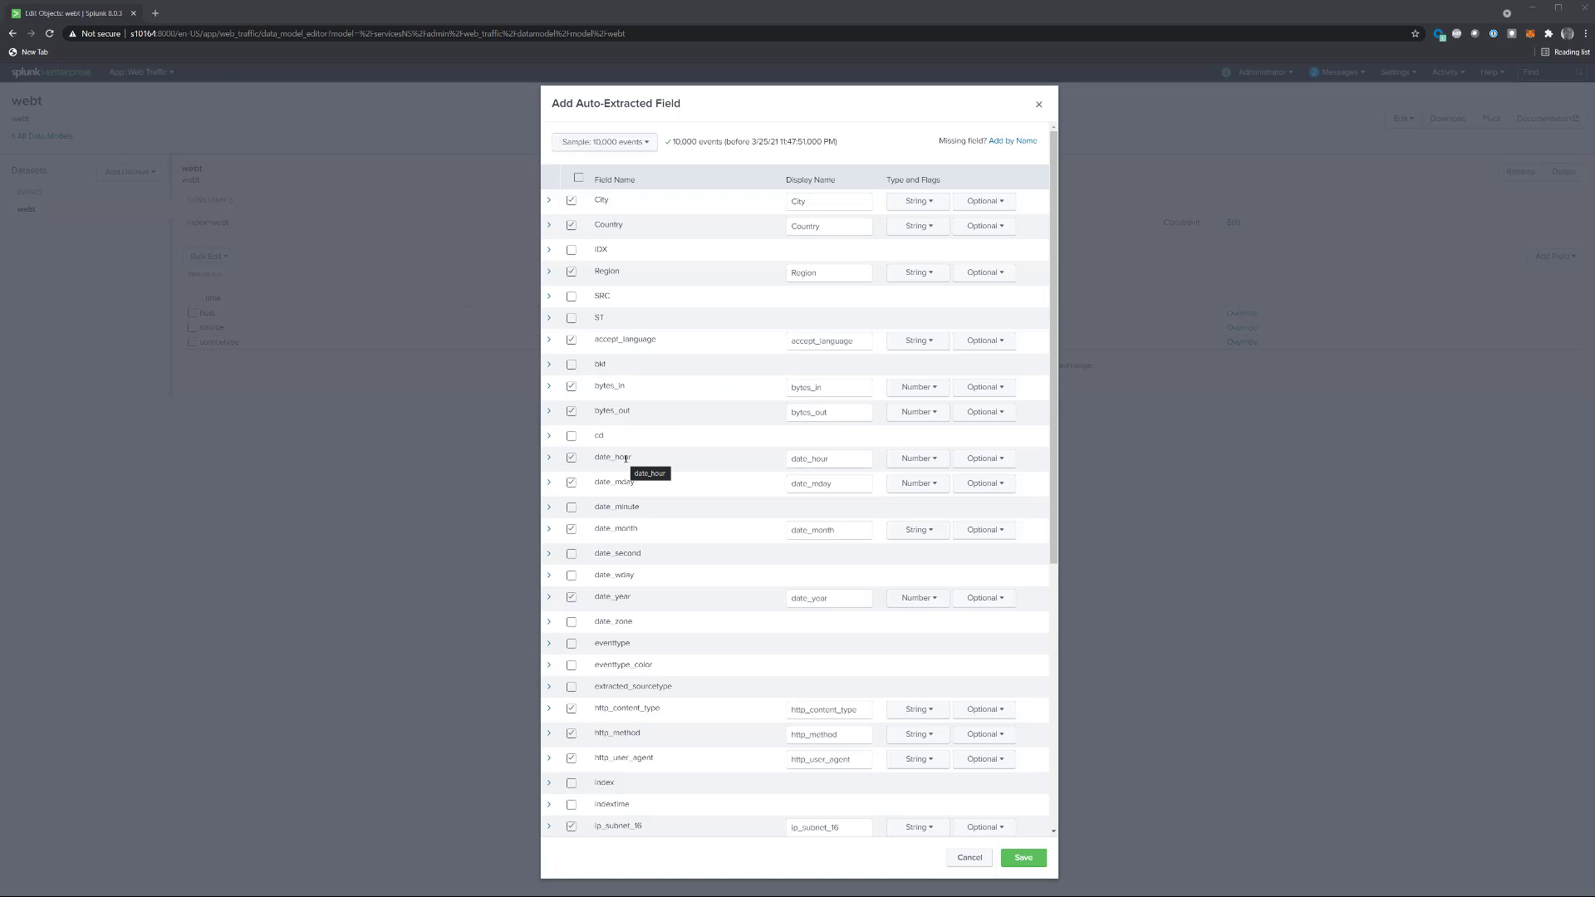
{"action": "scroll", "coordinate": [686, 509], "scroll_direction": "down", "scroll_amount": 1}
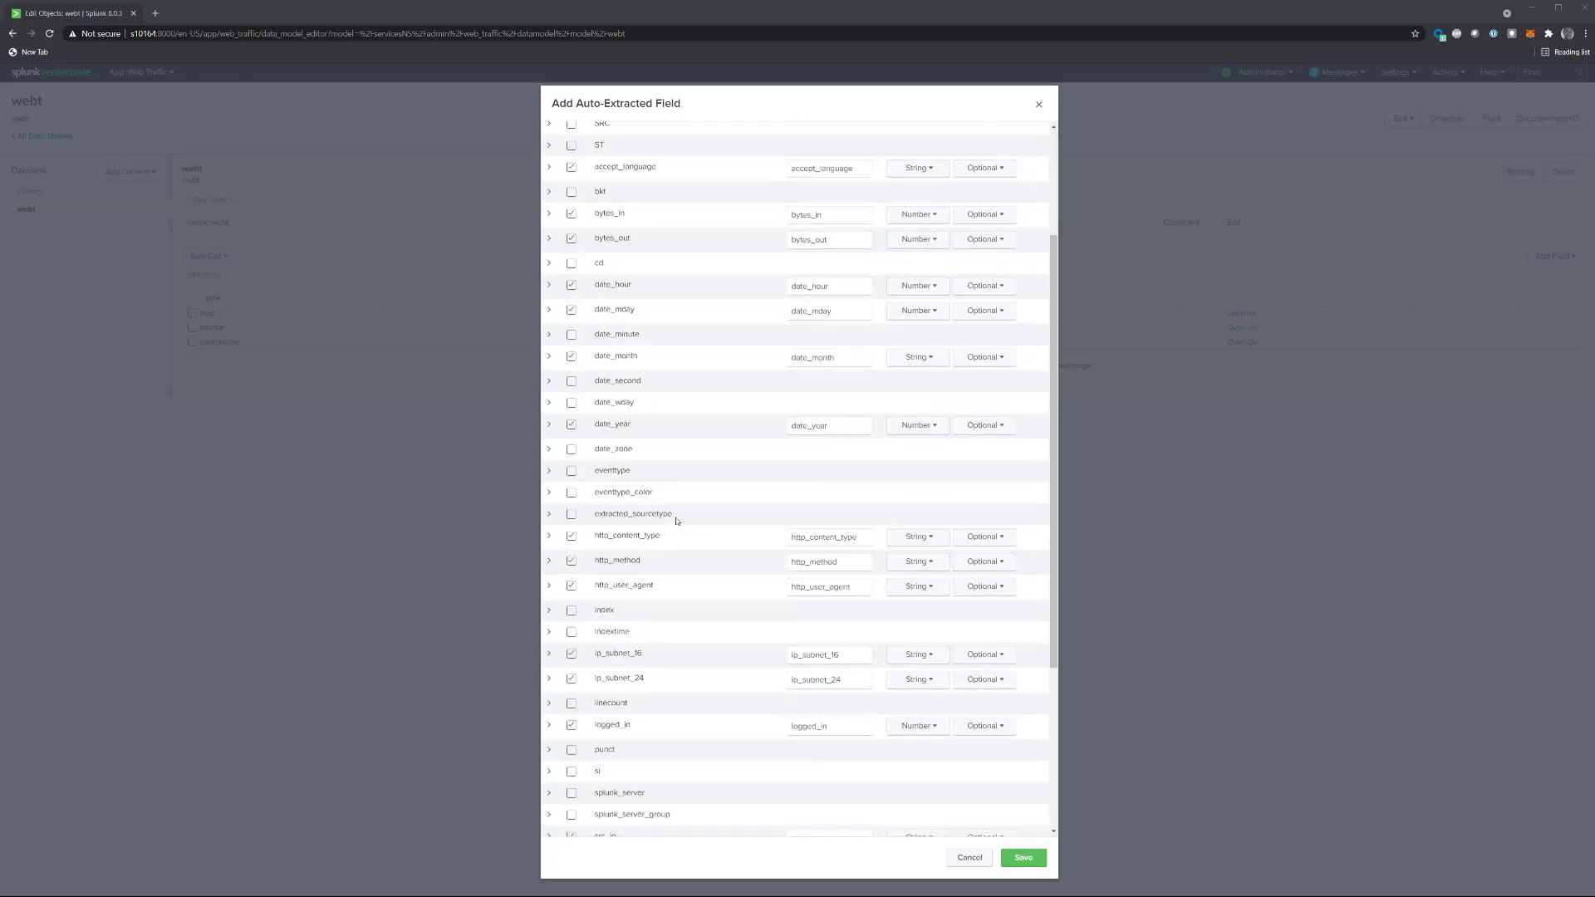
{"action": "scroll", "coordinate": [676, 516], "scroll_direction": "down", "scroll_amount": 2}
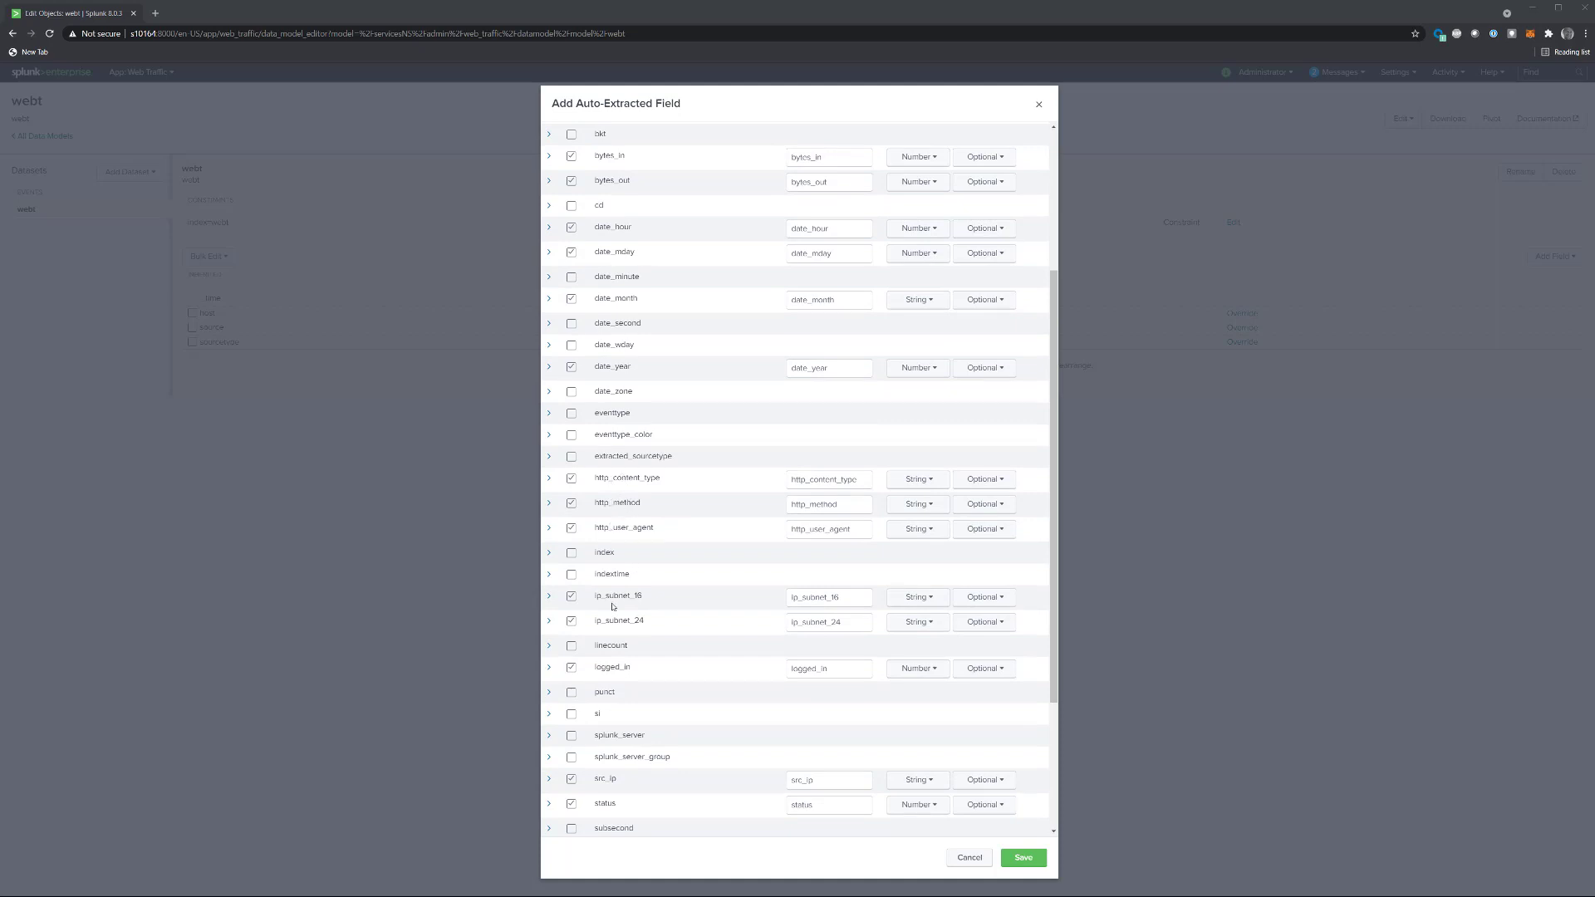
{"action": "scroll", "coordinate": [621, 628], "scroll_direction": "down", "scroll_amount": 2}
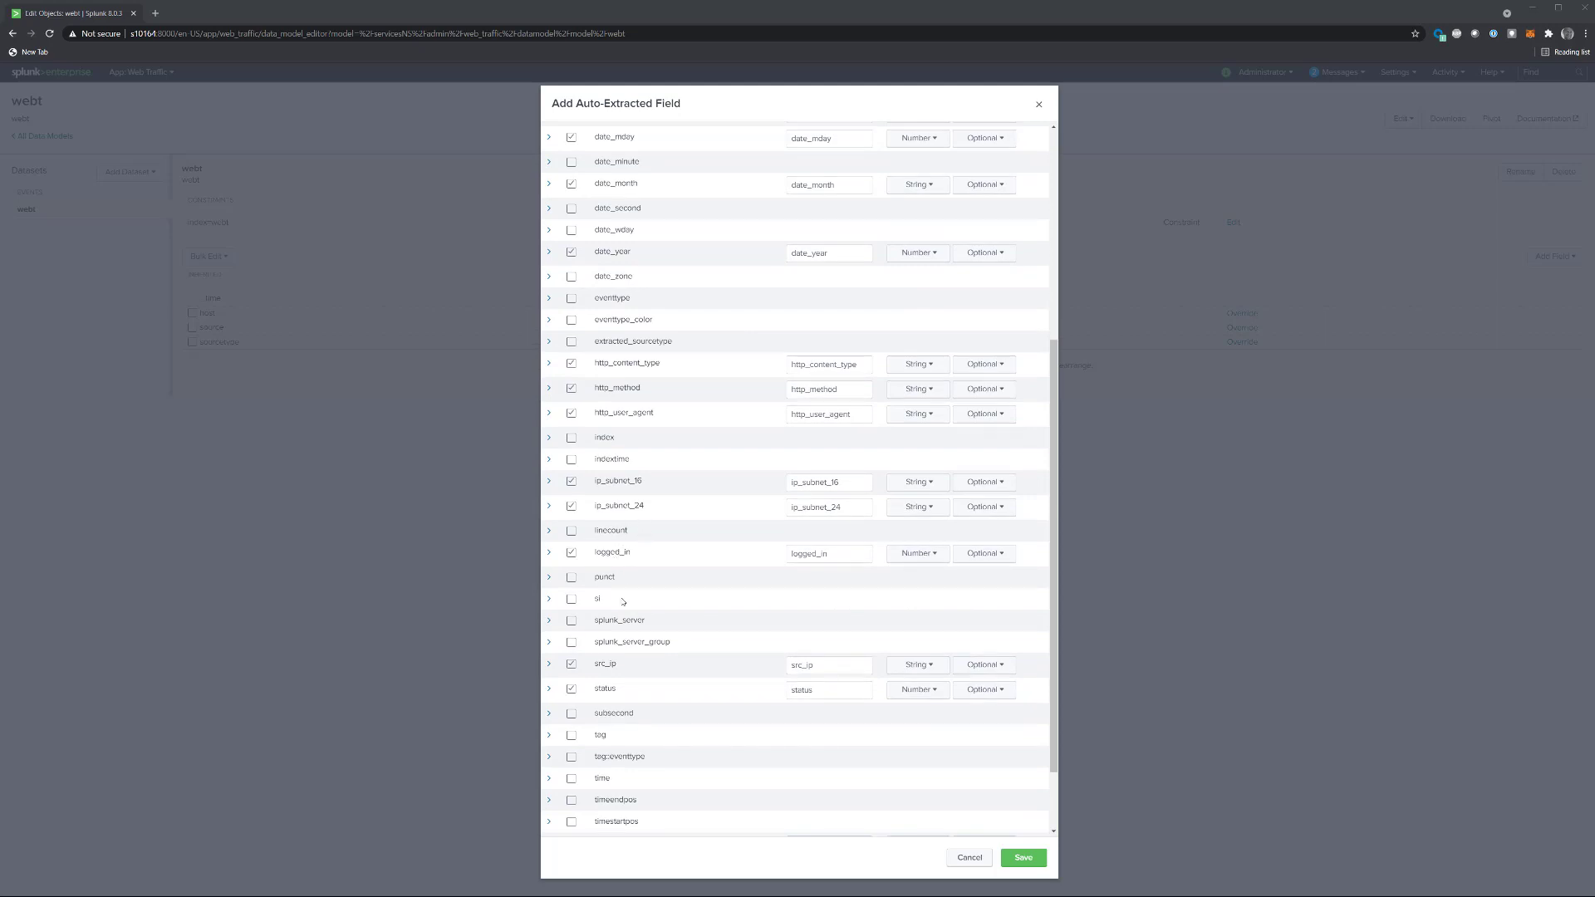
{"action": "scroll", "coordinate": [622, 600], "scroll_direction": "down", "scroll_amount": 1}
{"action": "scroll", "coordinate": [614, 597], "scroll_direction": "down", "scroll_amount": 1}
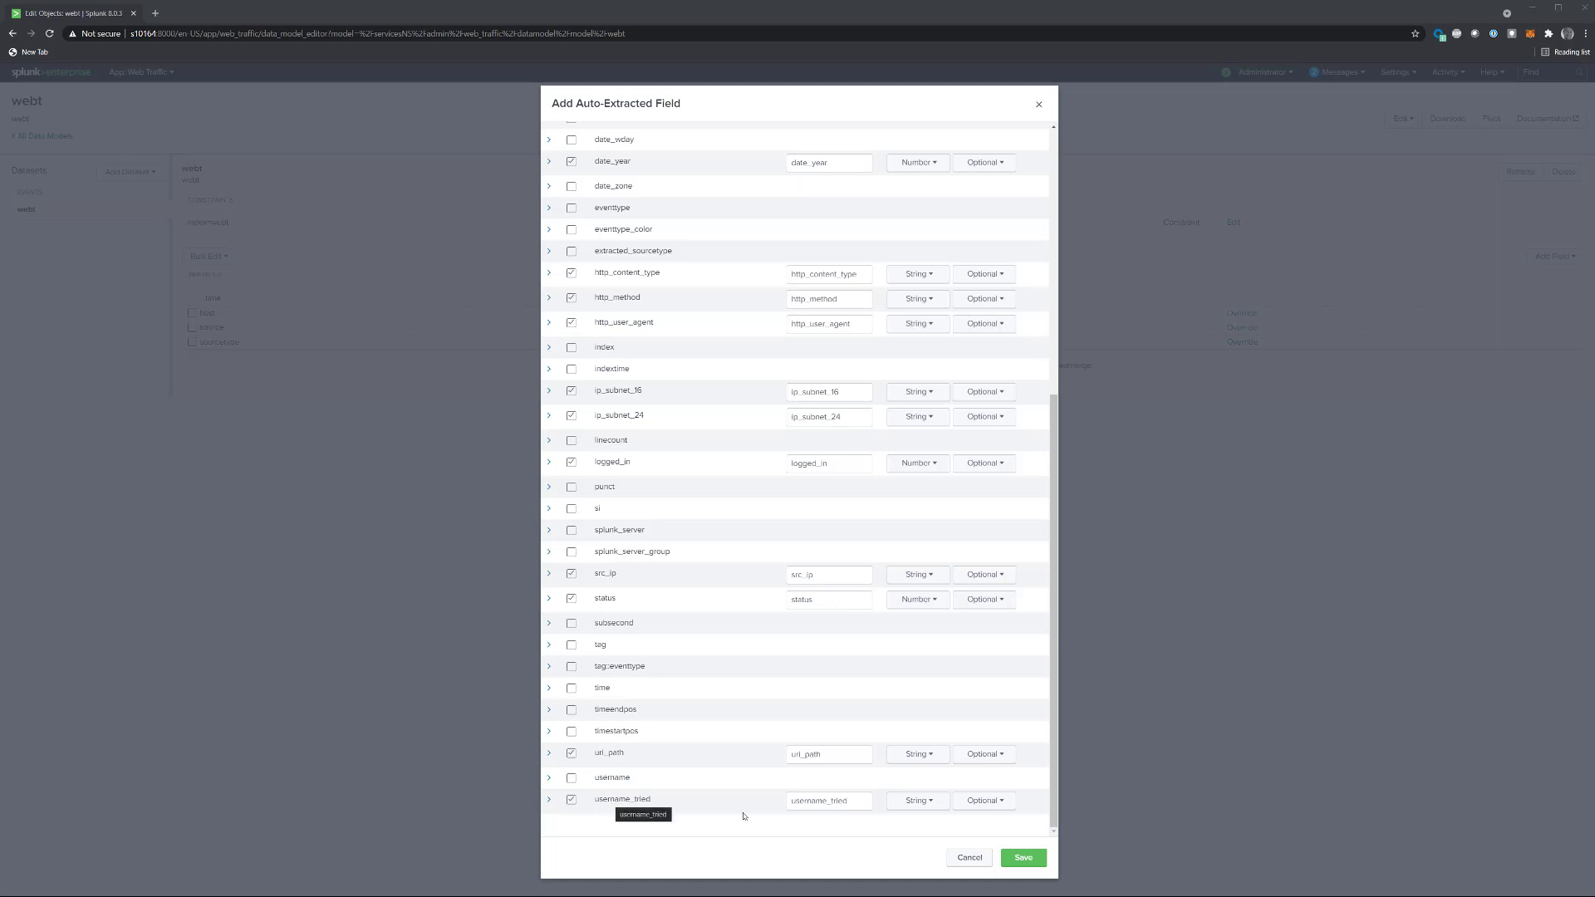
{"action": "left_click", "coordinate": [1023, 856]}
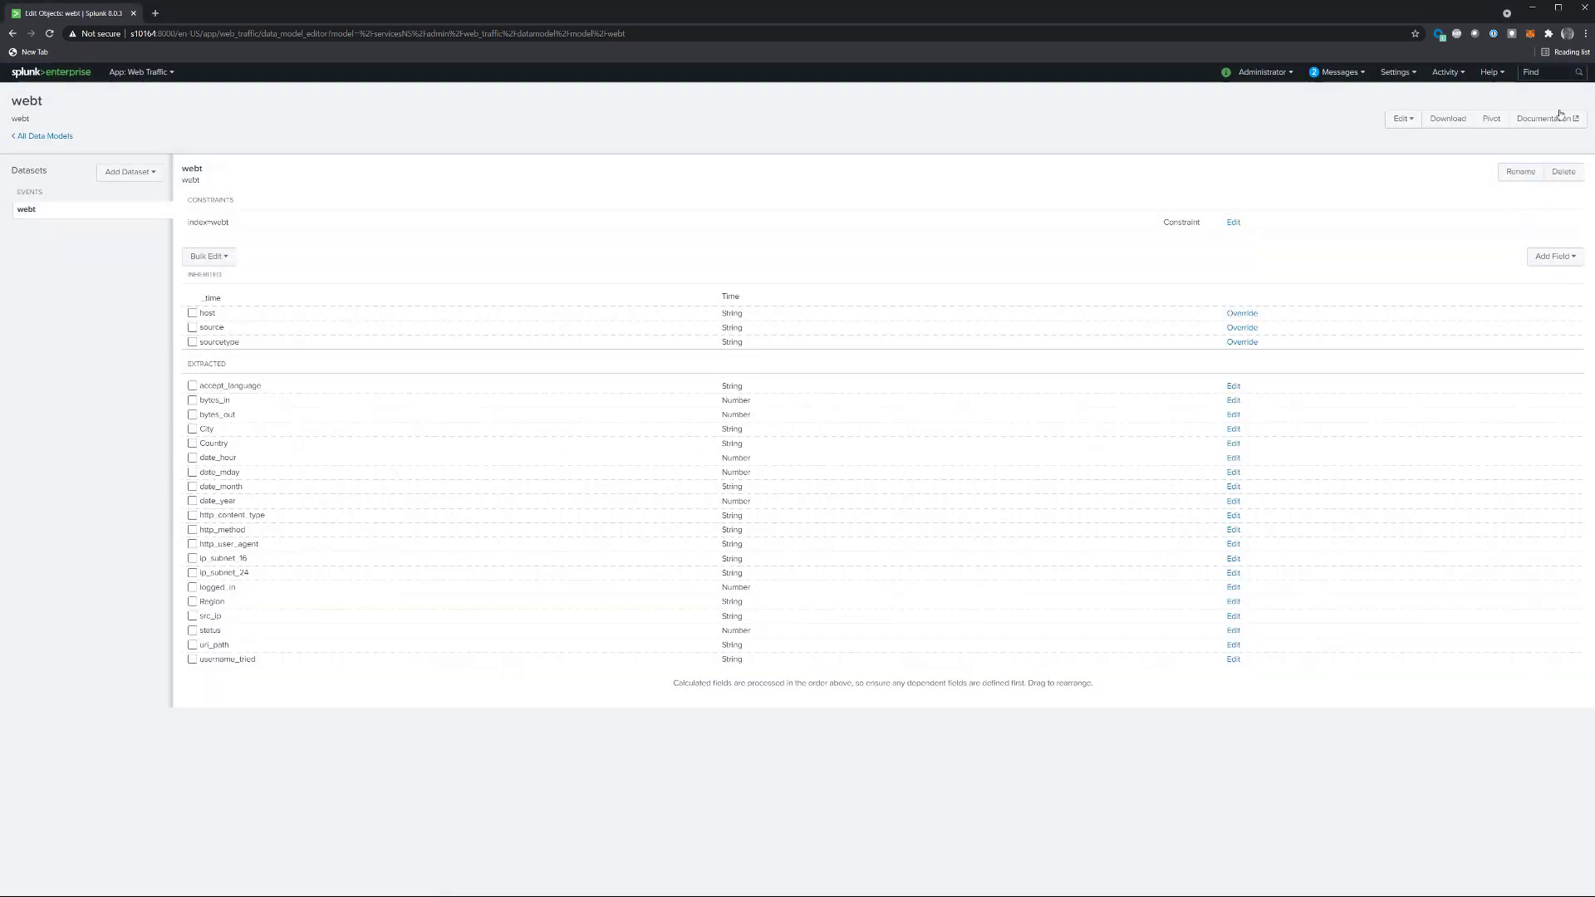
Step: Share the webt data model at app level, with read access for everyone and write access for admin
{"action": "left_click", "coordinate": [1405, 121]}
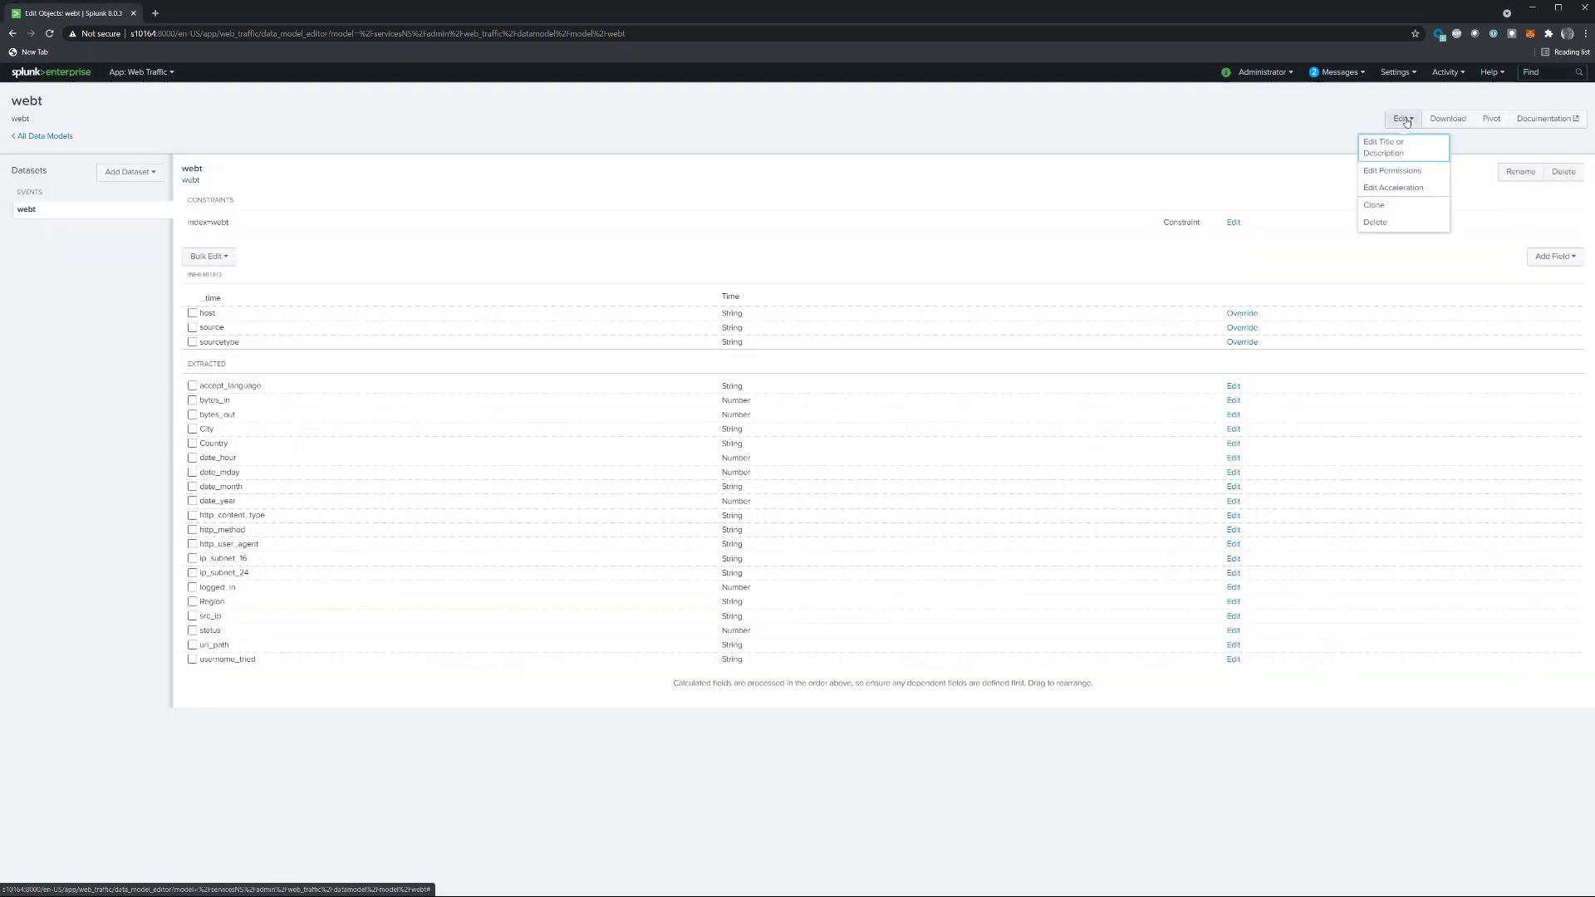
{"action": "left_click", "coordinate": [1381, 172]}
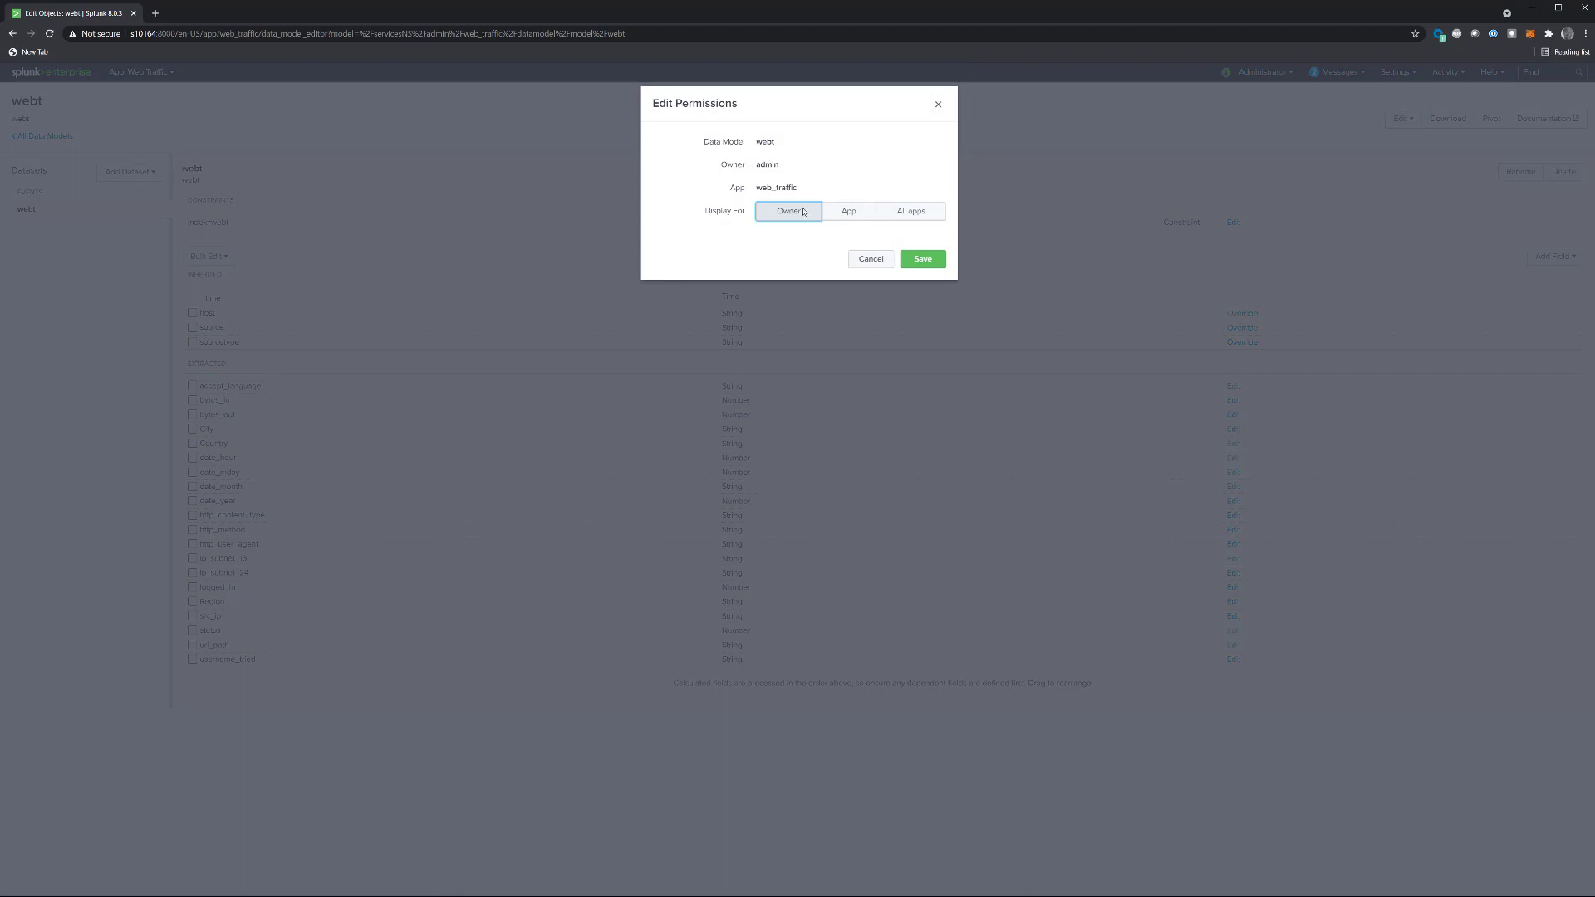
{"action": "left_click", "coordinate": [848, 211]}
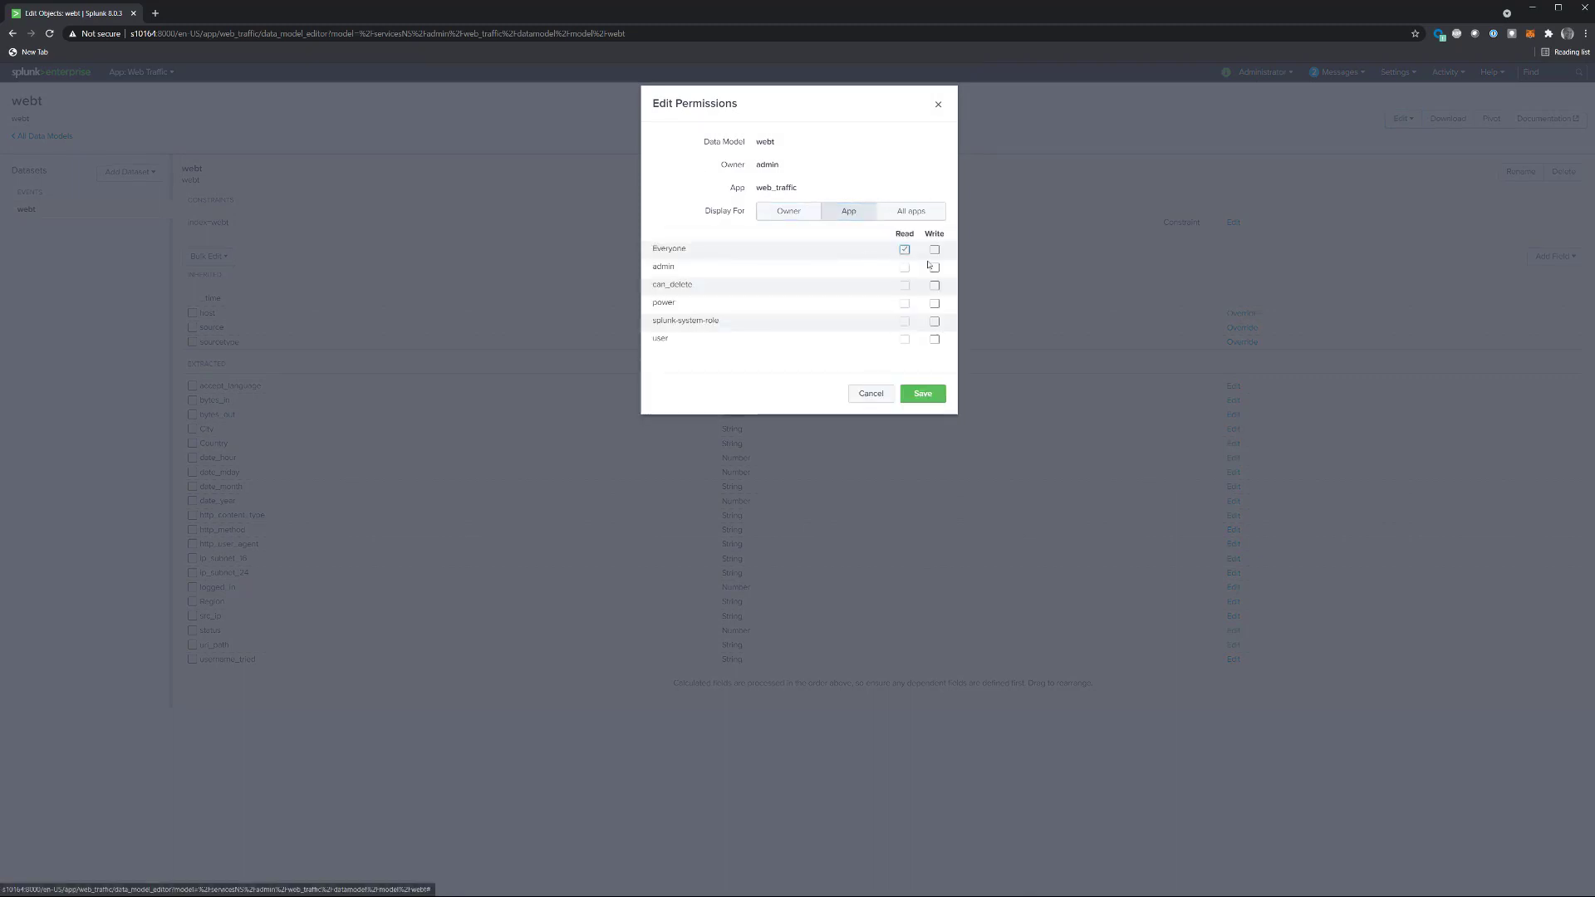
{"action": "left_click", "coordinate": [905, 250]}
{"action": "left_click", "coordinate": [935, 268]}
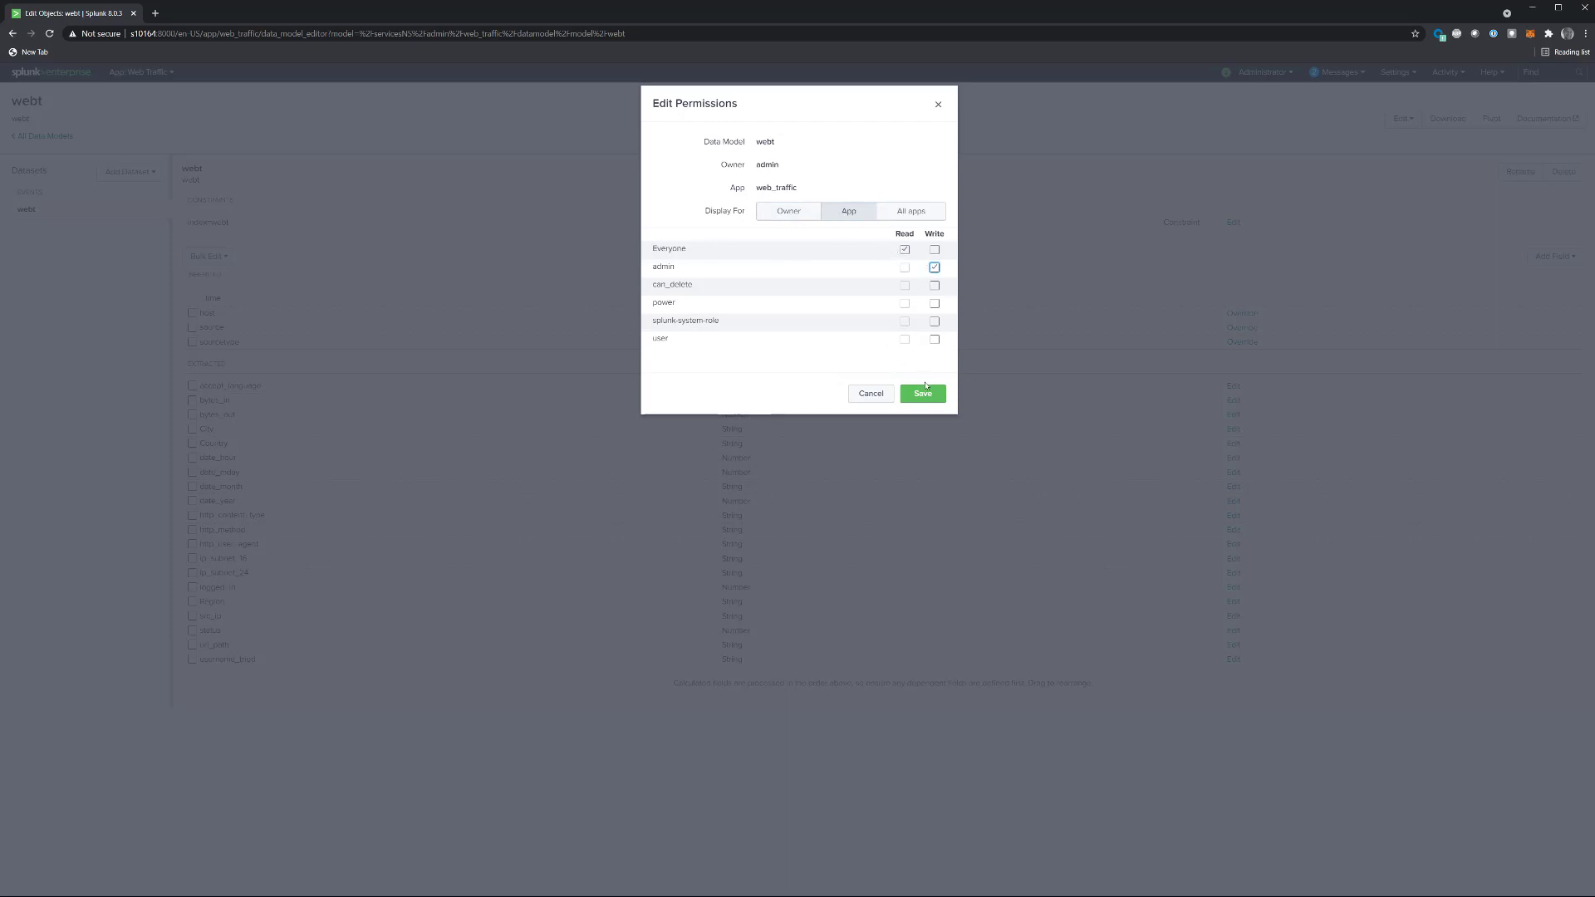
{"action": "left_click", "coordinate": [926, 391]}
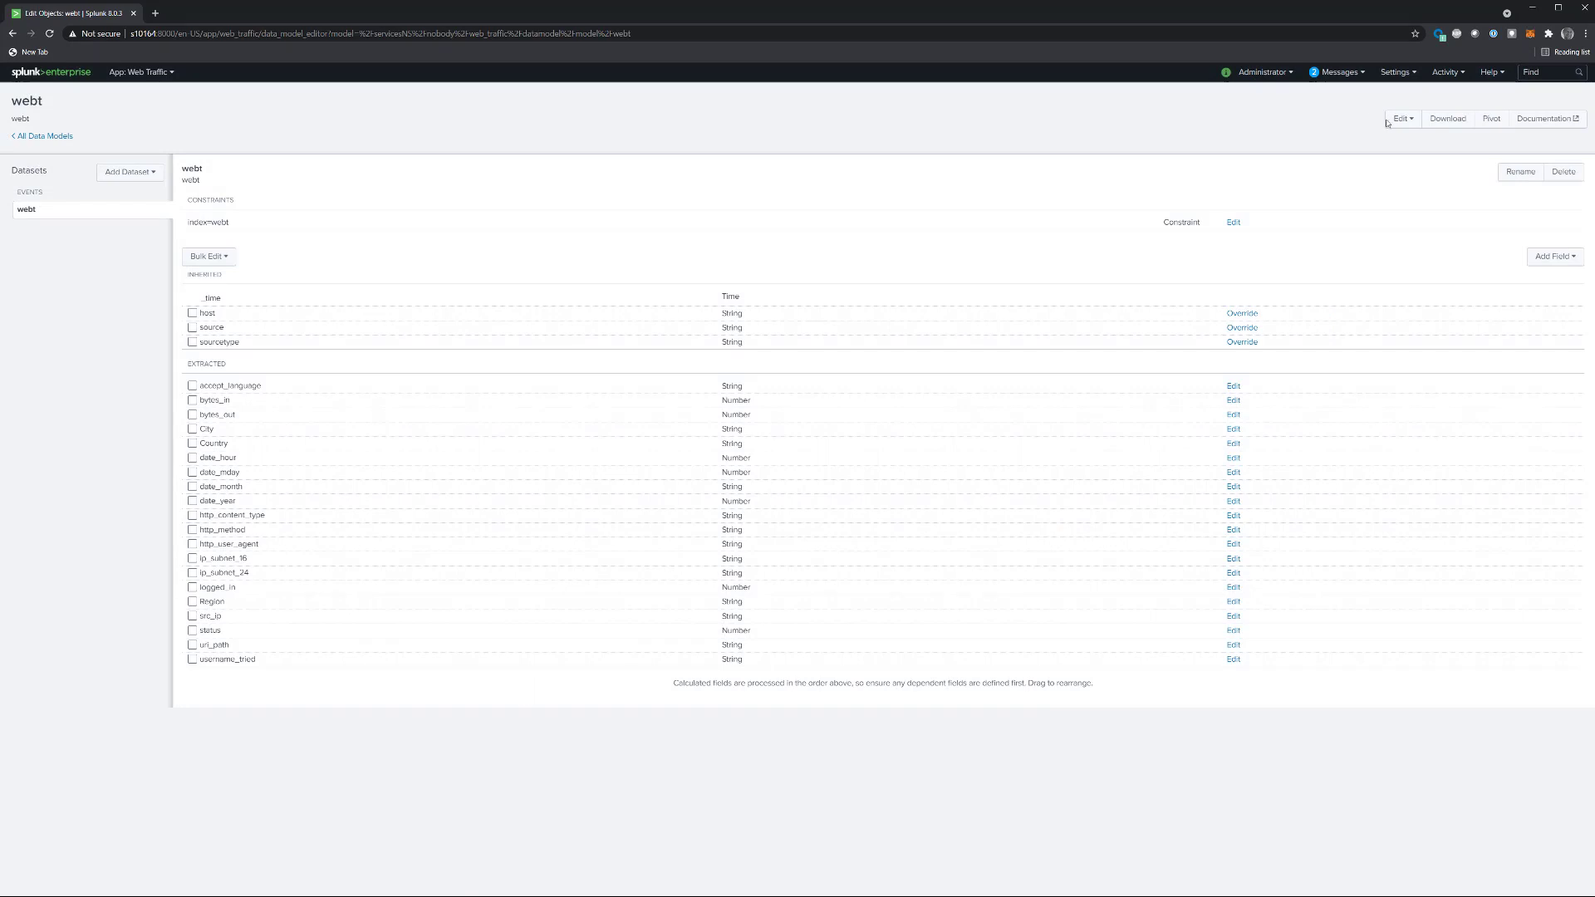
Step: Enable acceleration for the webt data model with a summary range of All Time
{"action": "left_click", "coordinate": [1400, 121]}
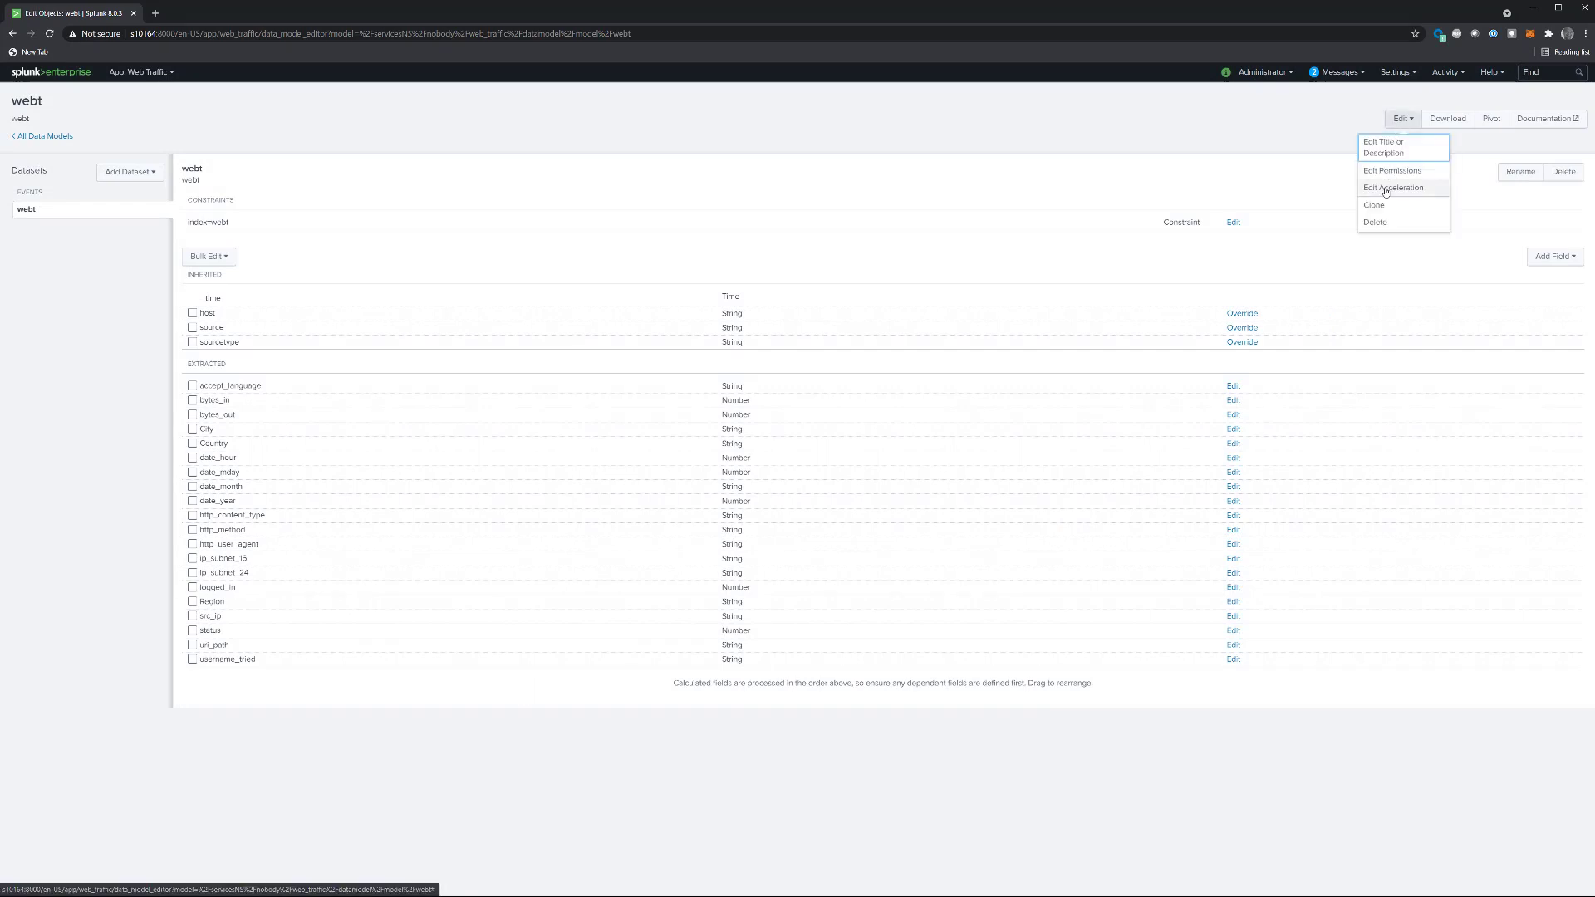
{"action": "left_click", "coordinate": [1387, 189]}
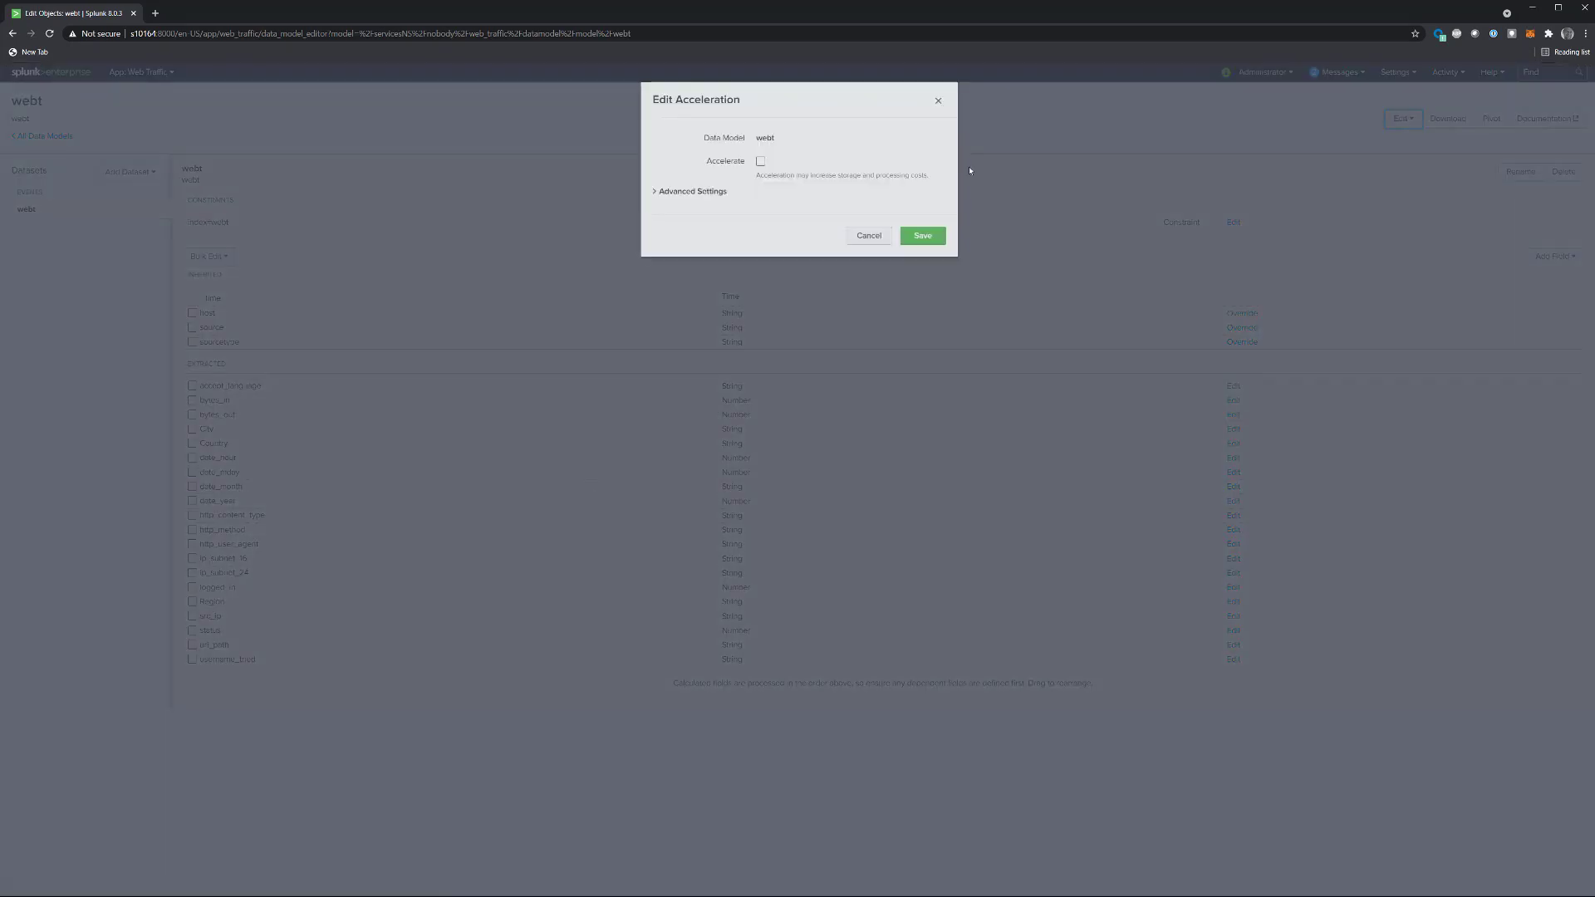
{"action": "left_click", "coordinate": [762, 165]}
{"action": "left_click", "coordinate": [810, 202]}
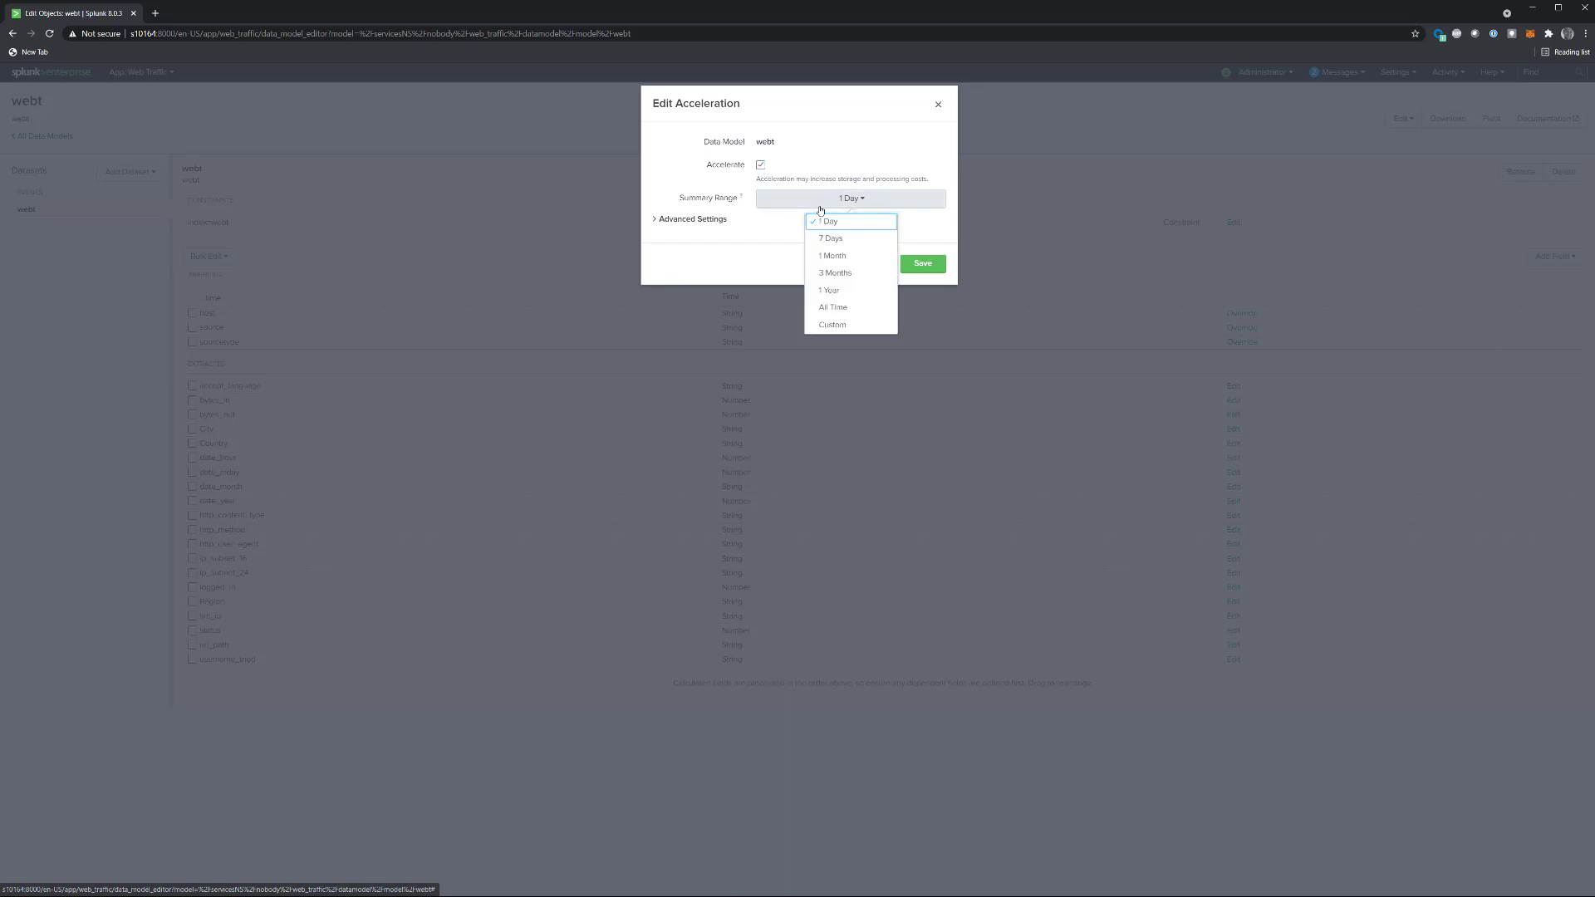
{"action": "left_click", "coordinate": [832, 309]}
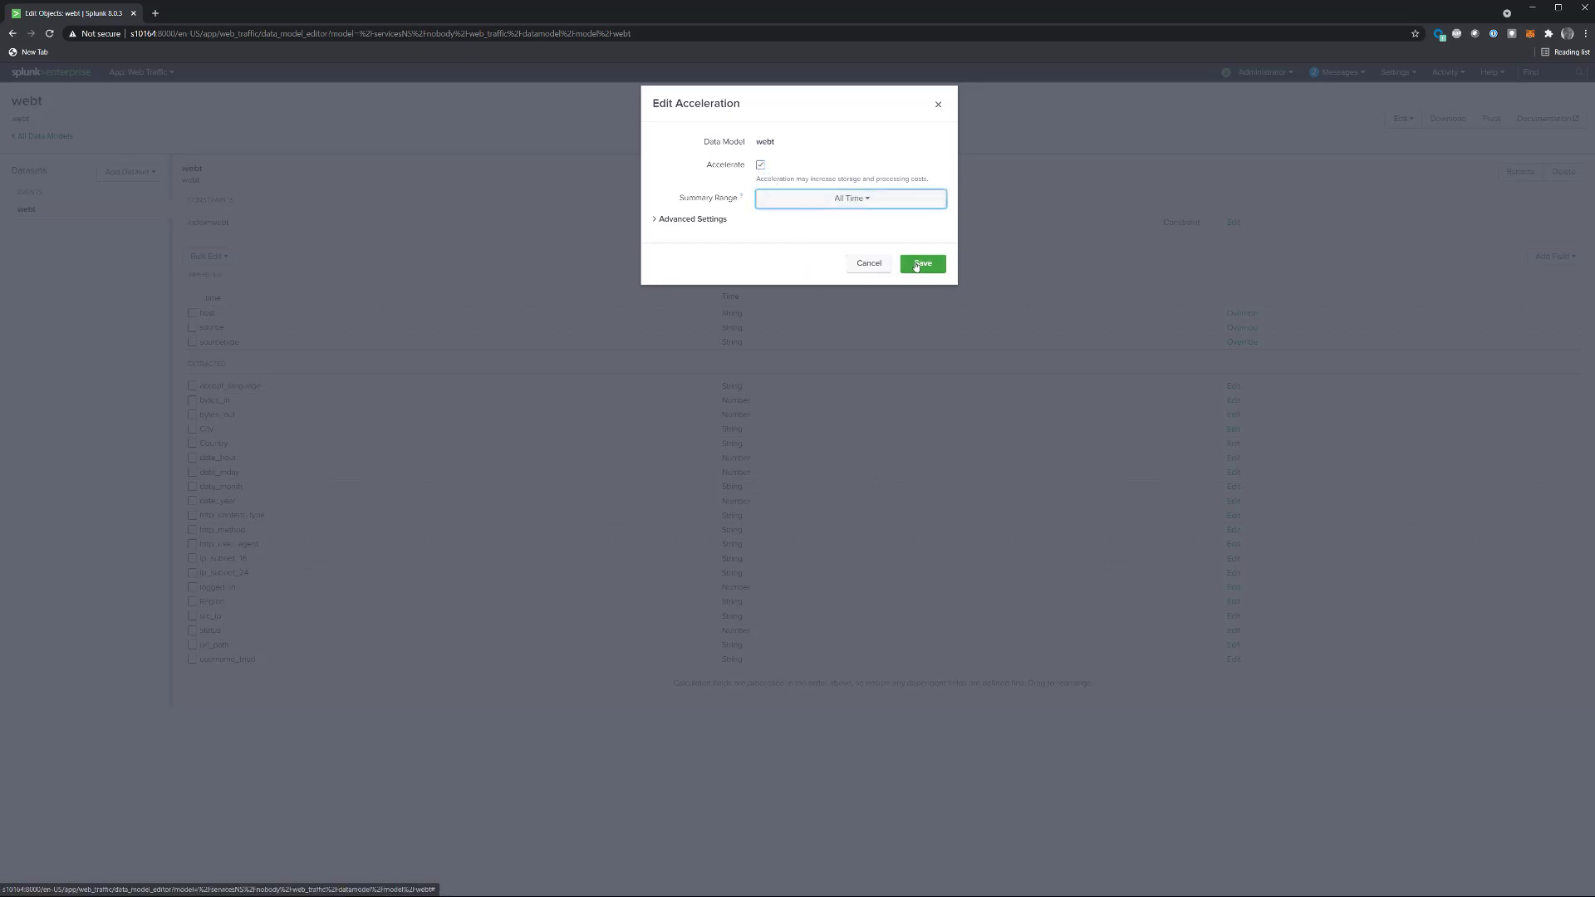
{"action": "left_click", "coordinate": [916, 264]}
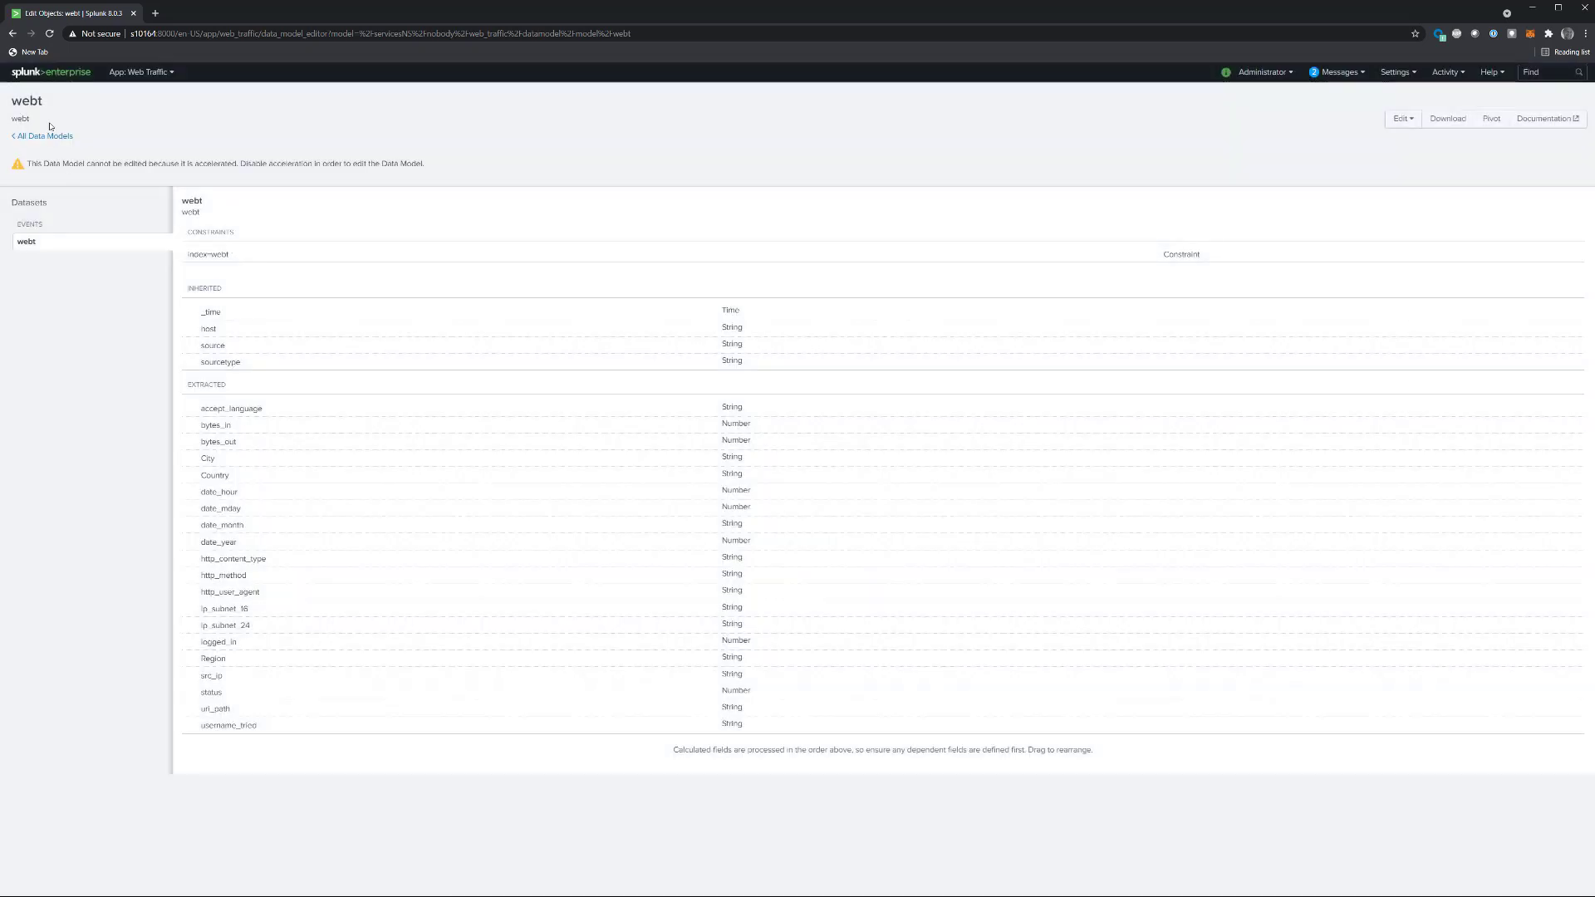
Step: List only the data models created in the Web Traffic app, expand webt and refresh its acceleration status
{"action": "left_click", "coordinate": [47, 136]}
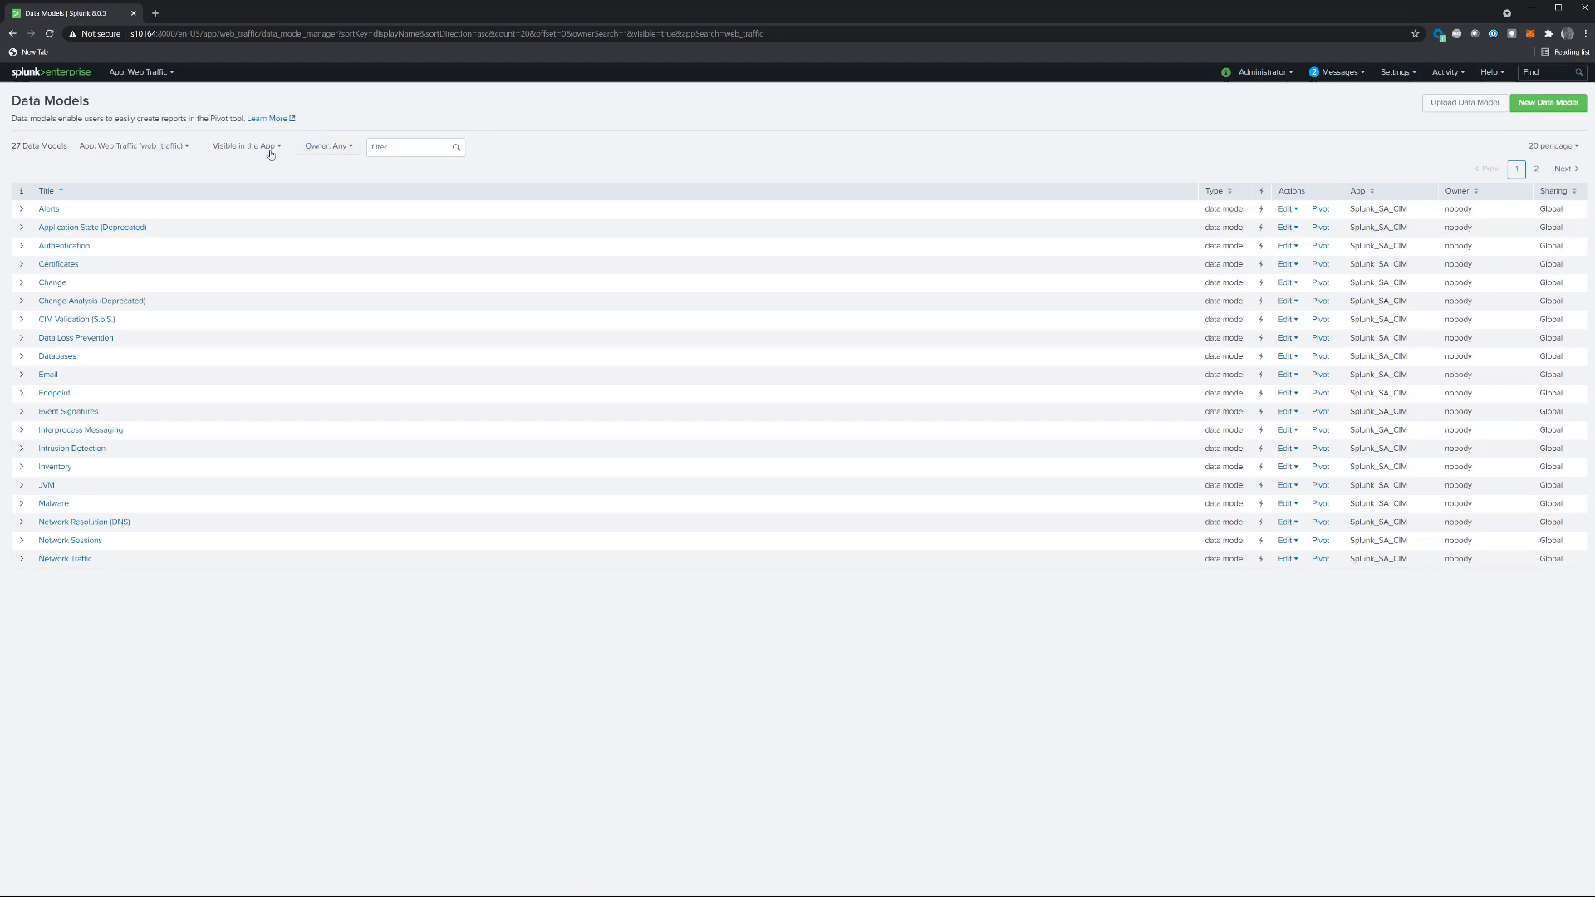
{"action": "left_click", "coordinate": [259, 152]}
{"action": "left_click", "coordinate": [239, 175]}
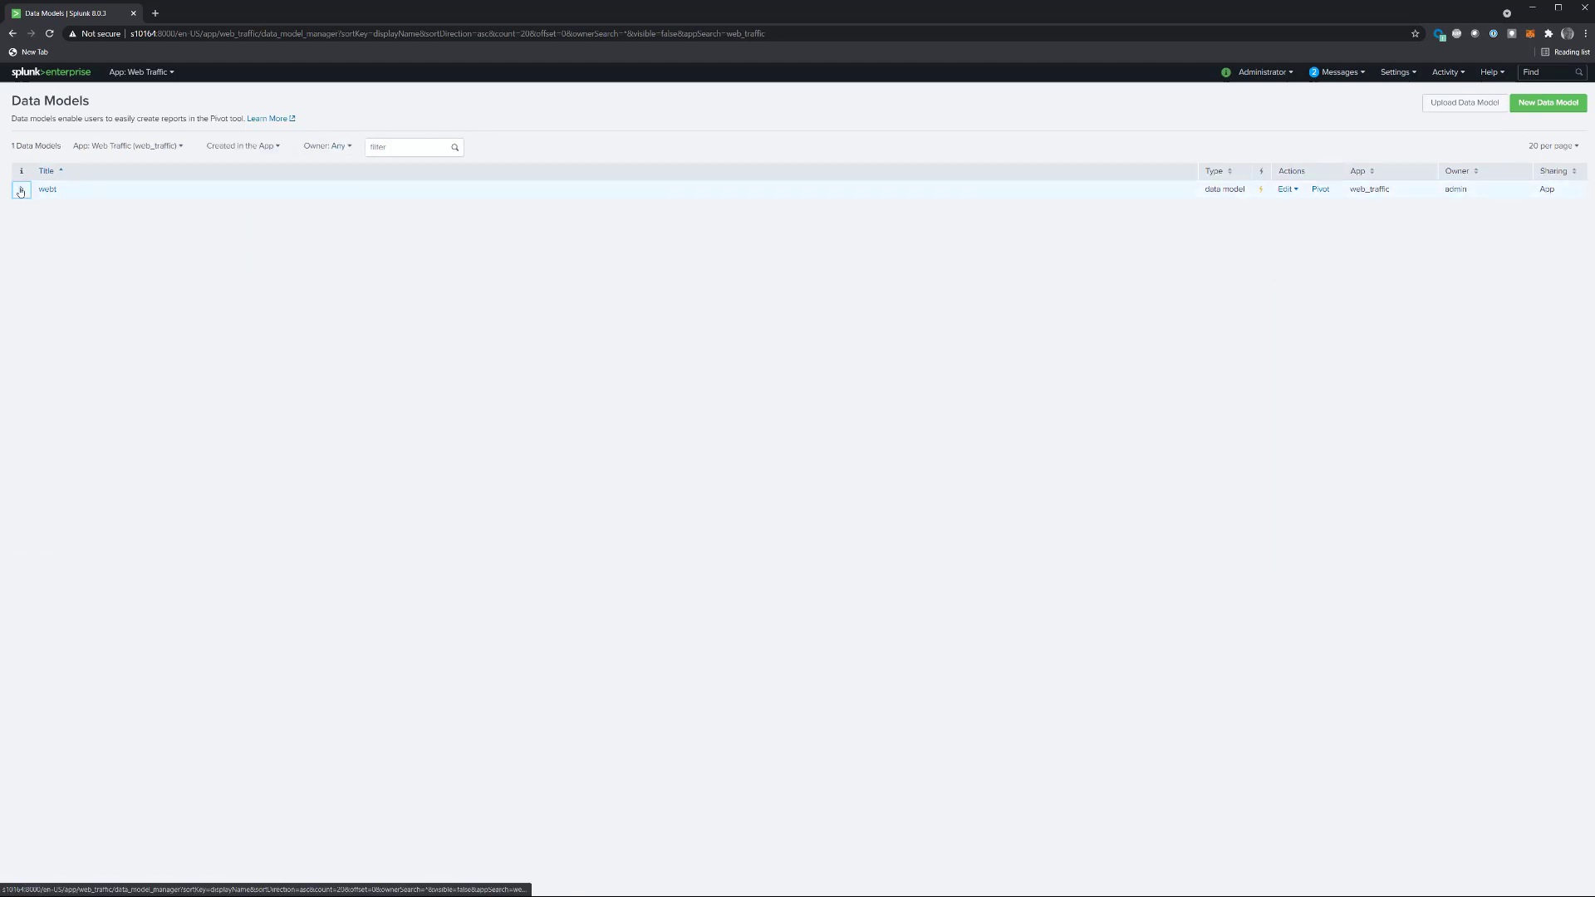
{"action": "left_click", "coordinate": [21, 190]}
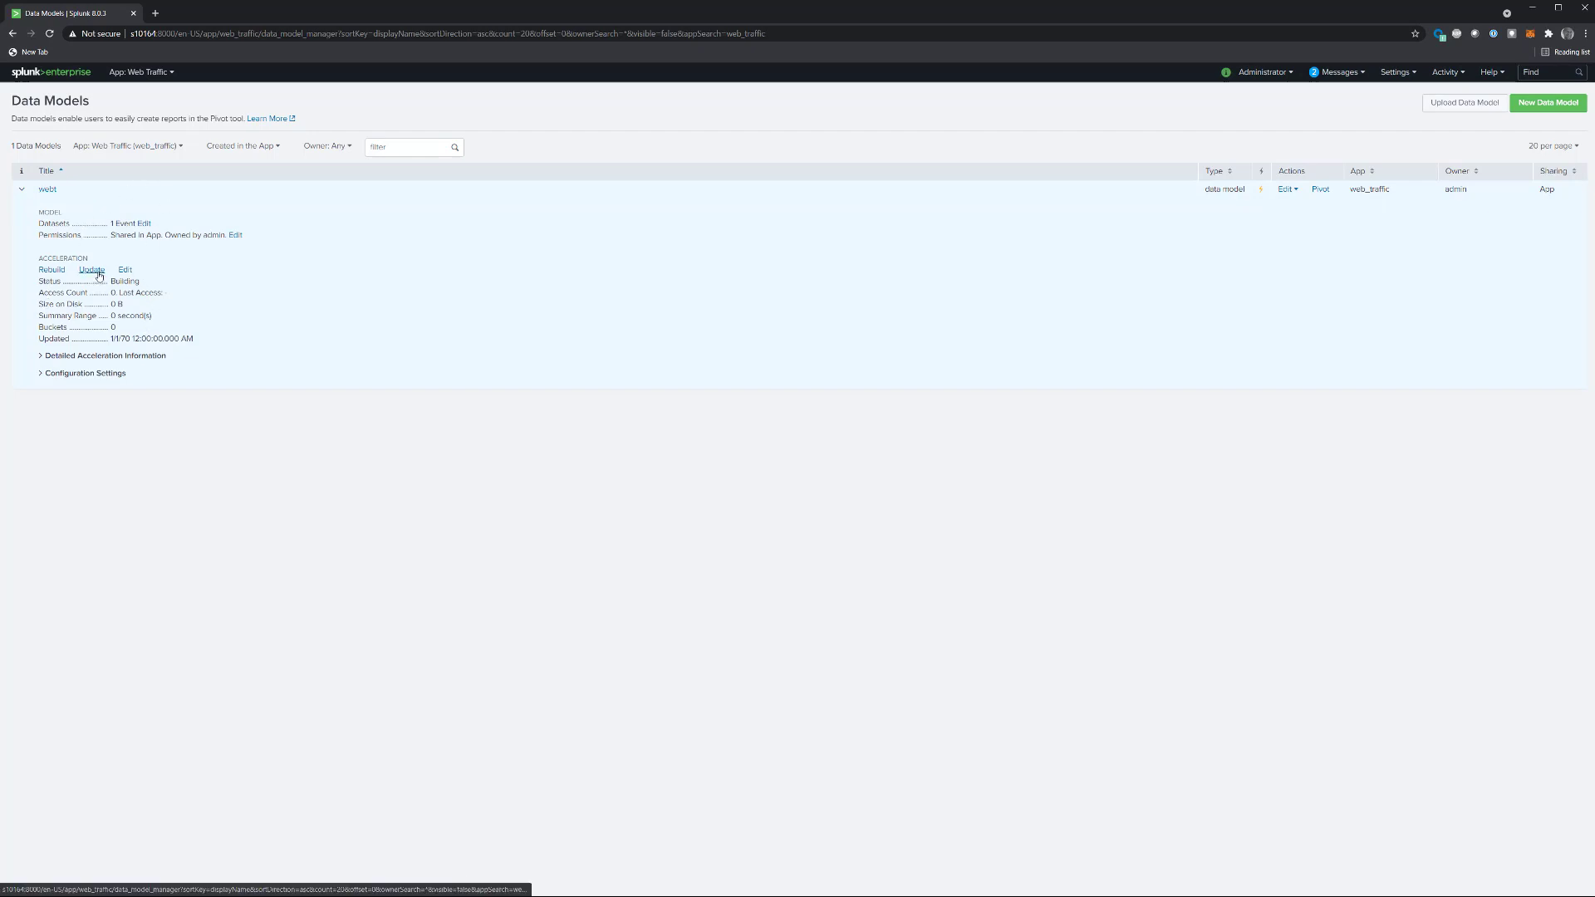
{"action": "left_click", "coordinate": [93, 270]}
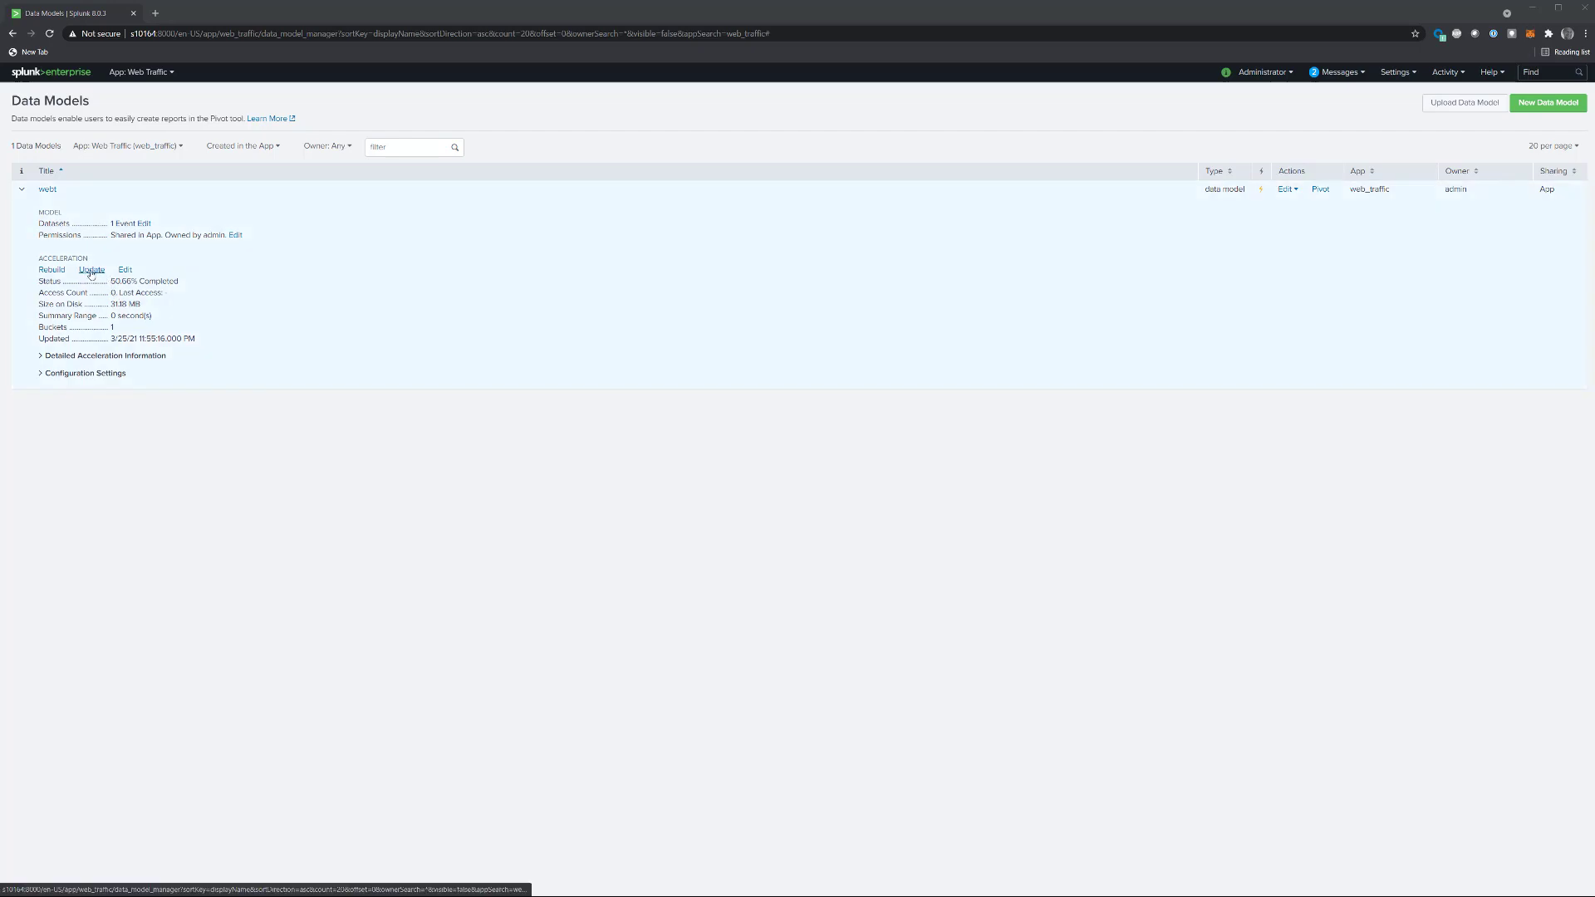
Step: Refresh the webt model's acceleration status and open the Web Traffic app's search page at /en-US/app/web_traffic
{"action": "left_click", "coordinate": [91, 271]}
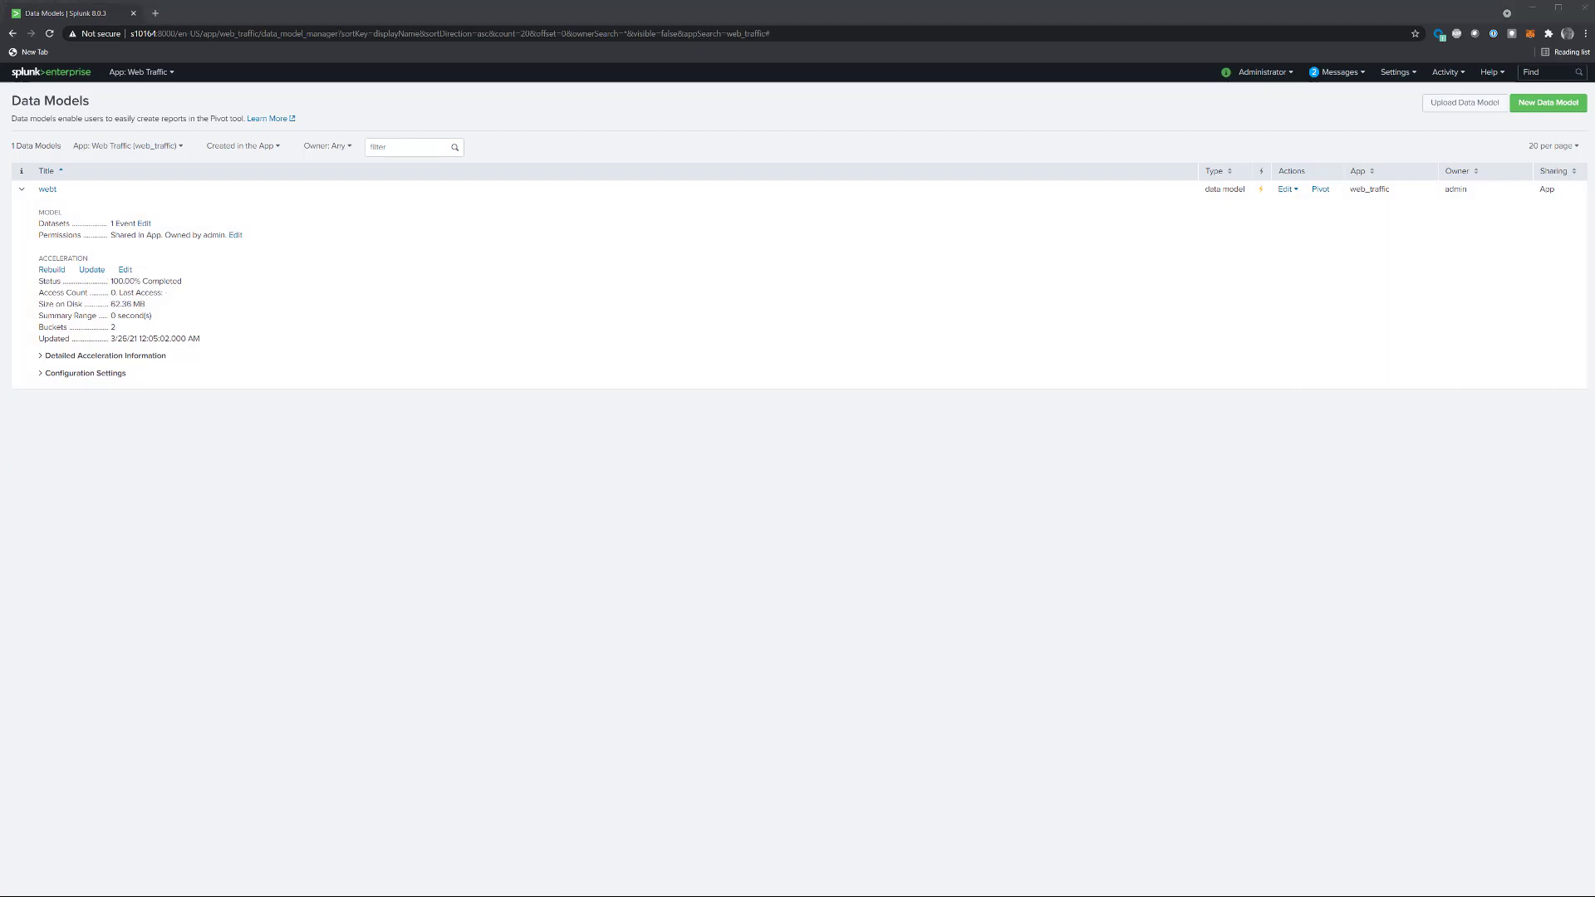
{"action": "left_click", "coordinate": [264, 35]}
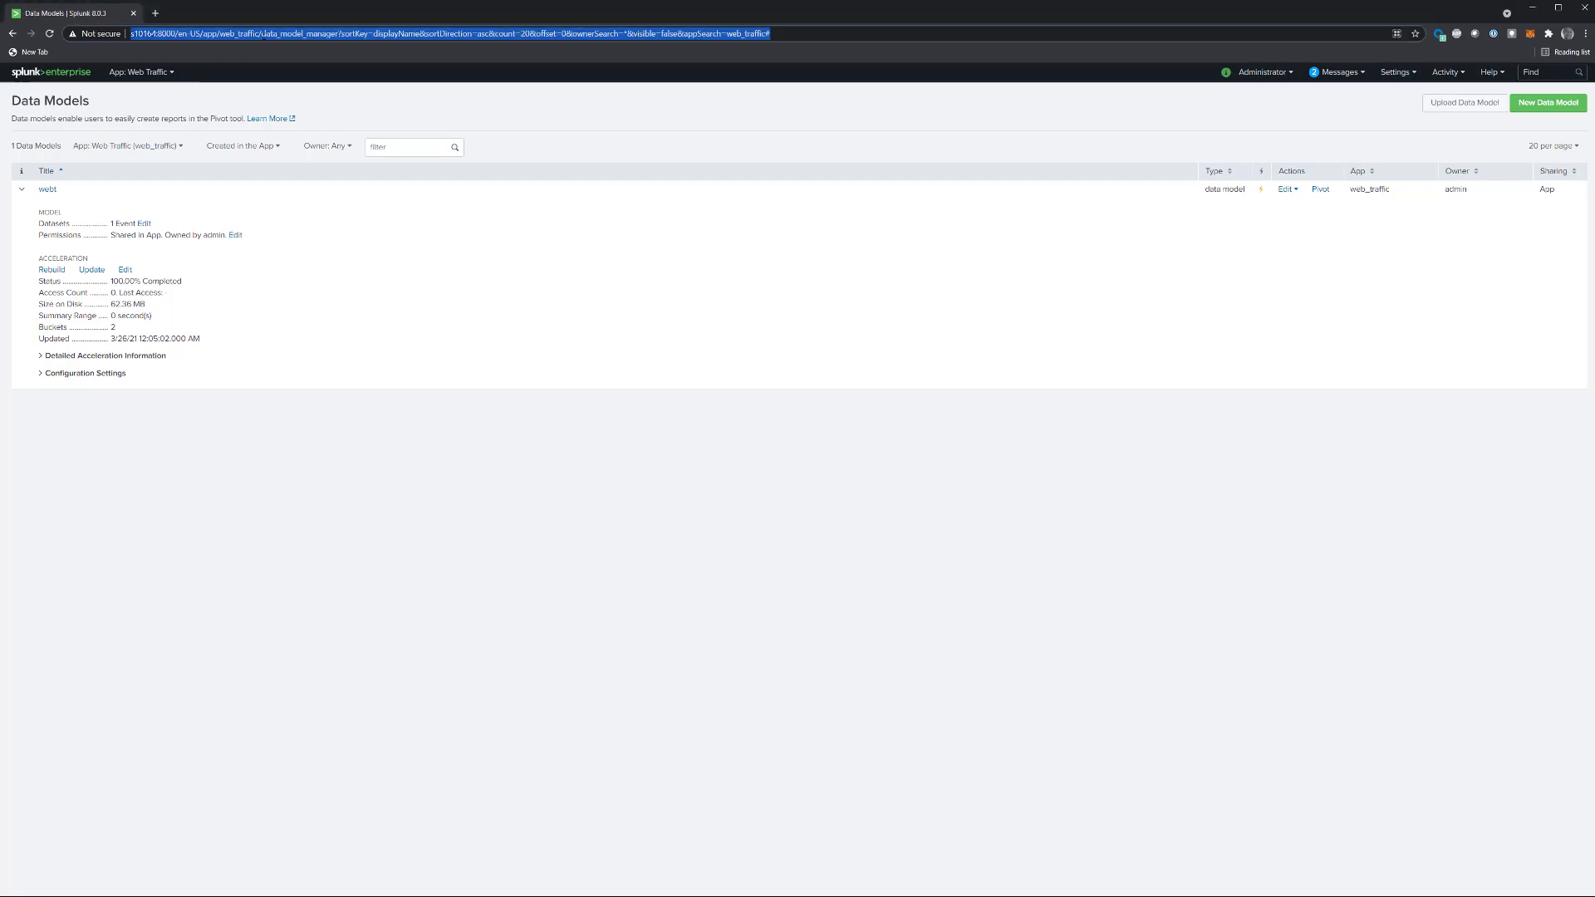
{"action": "left_click", "coordinate": [131, 34]}
{"action": "key", "text": "ctrl+Right"}
{"action": "key", "text": "ctrl+Right"}
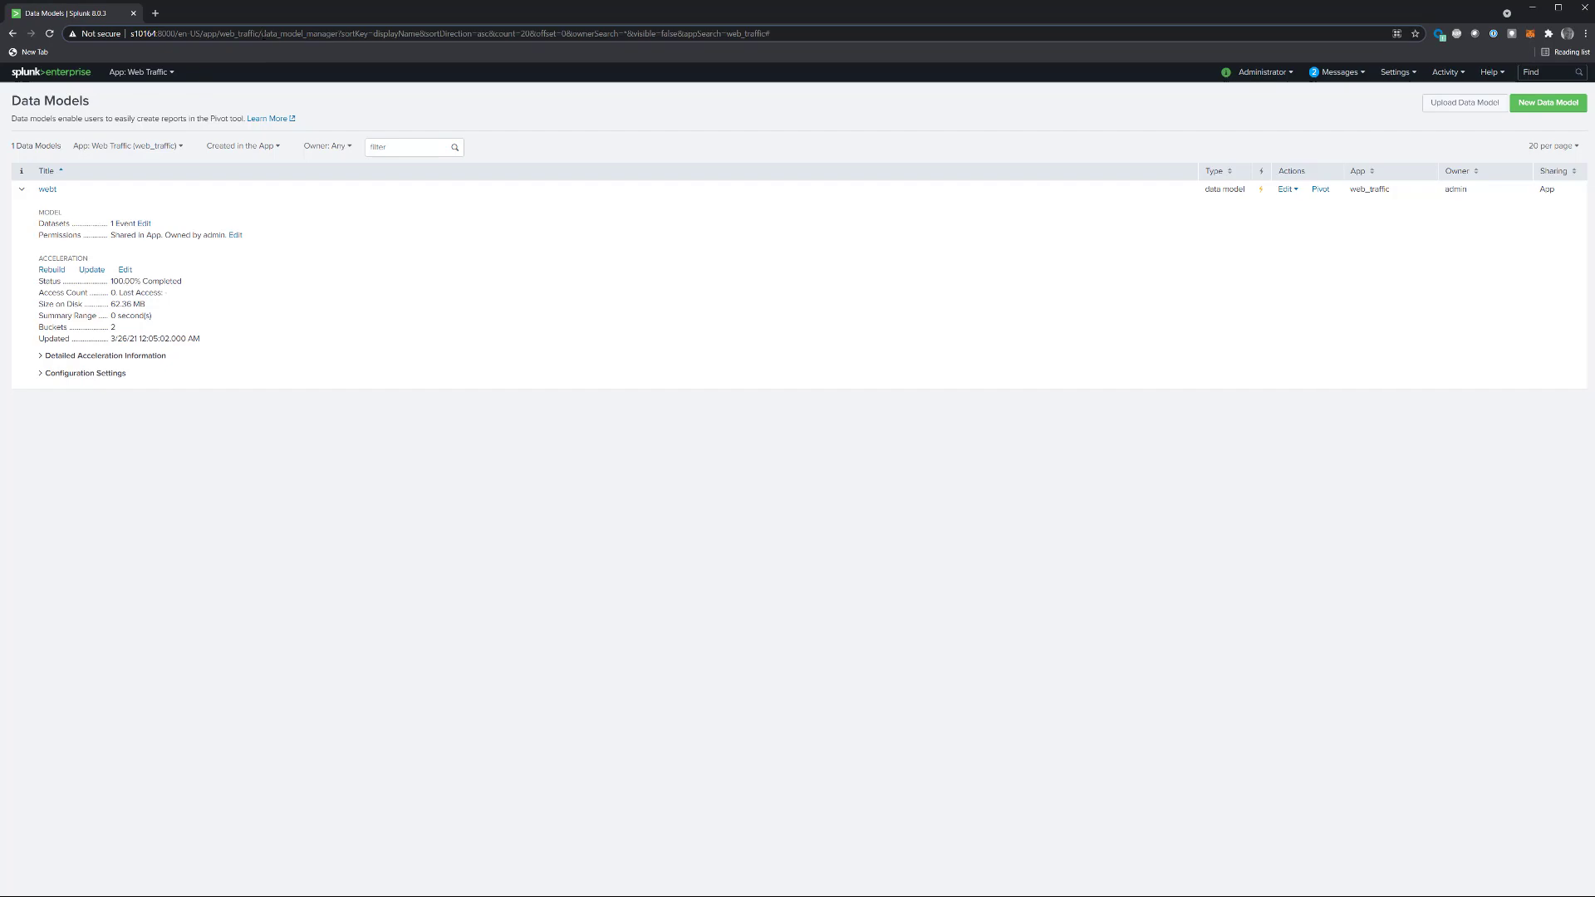
{"action": "key", "text": "shift+End"}
{"action": "key", "text": "Delete"}
{"action": "key", "text": "Return"}
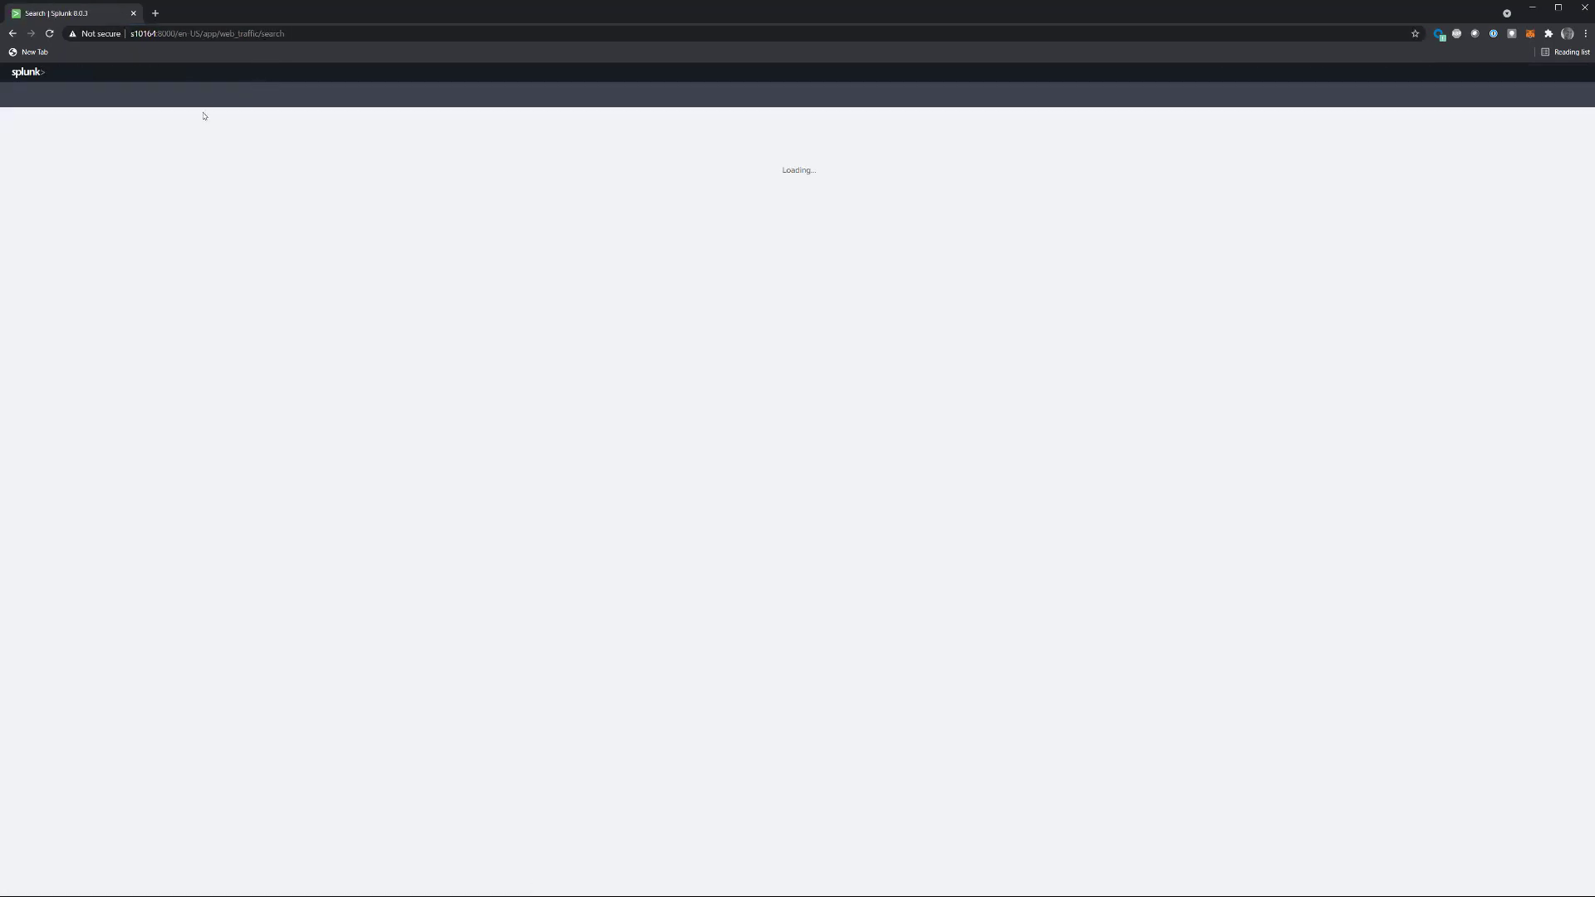
Step: Run the search "| tstats count from datamodel=webt" over all time
{"action": "left_click", "coordinate": [161, 149]}
{"action": "type", "text": "| tstats count from datamodel=webt"}
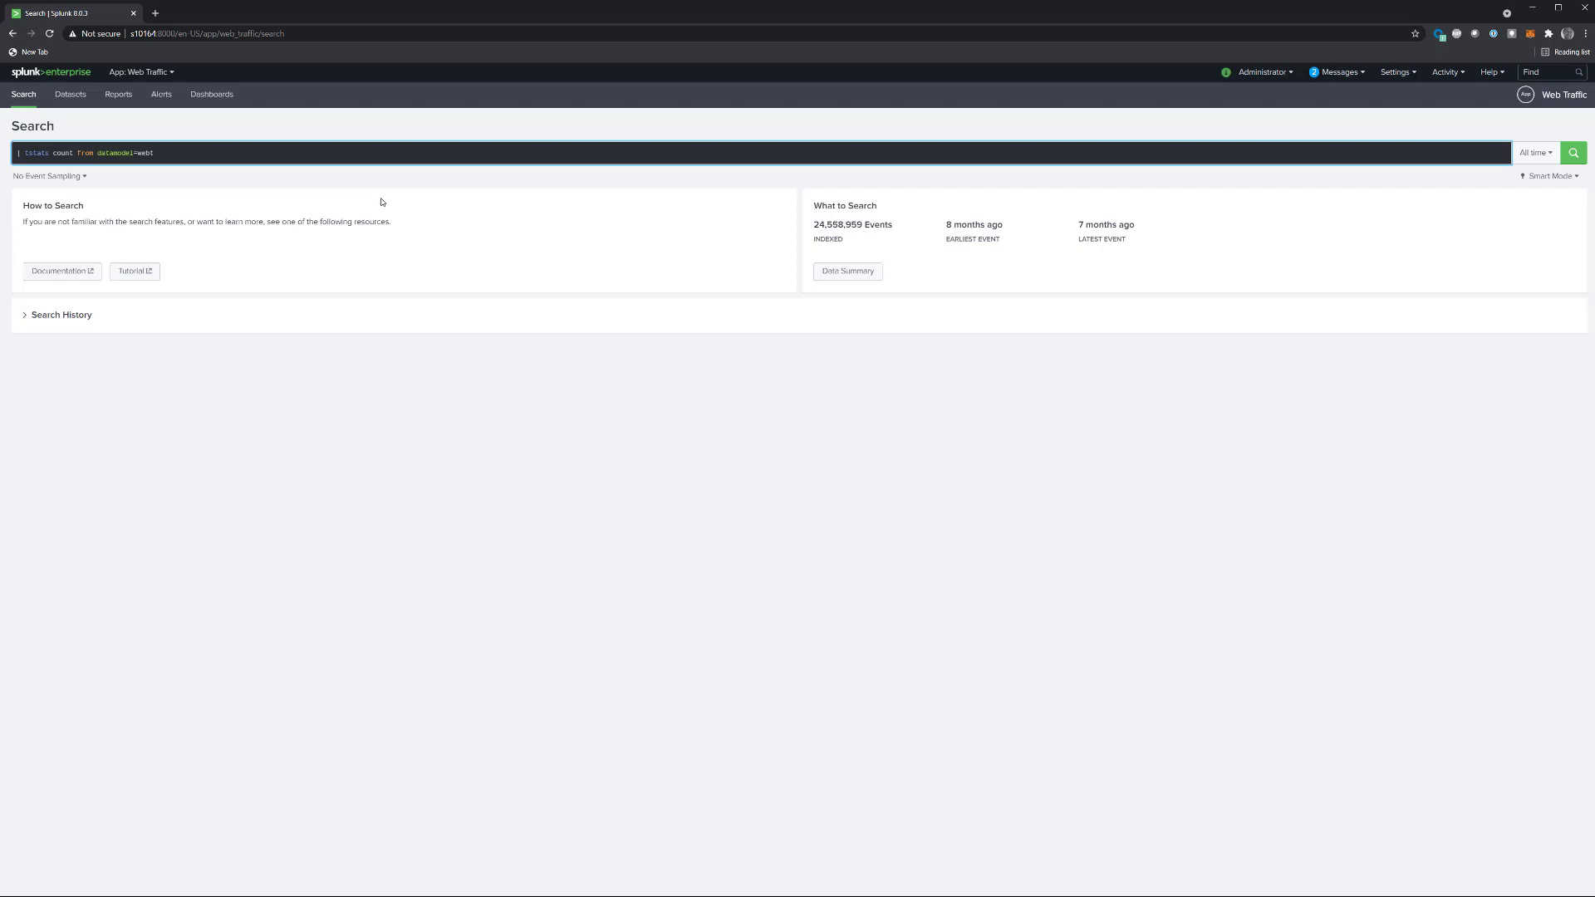
{"action": "key", "text": "Return"}
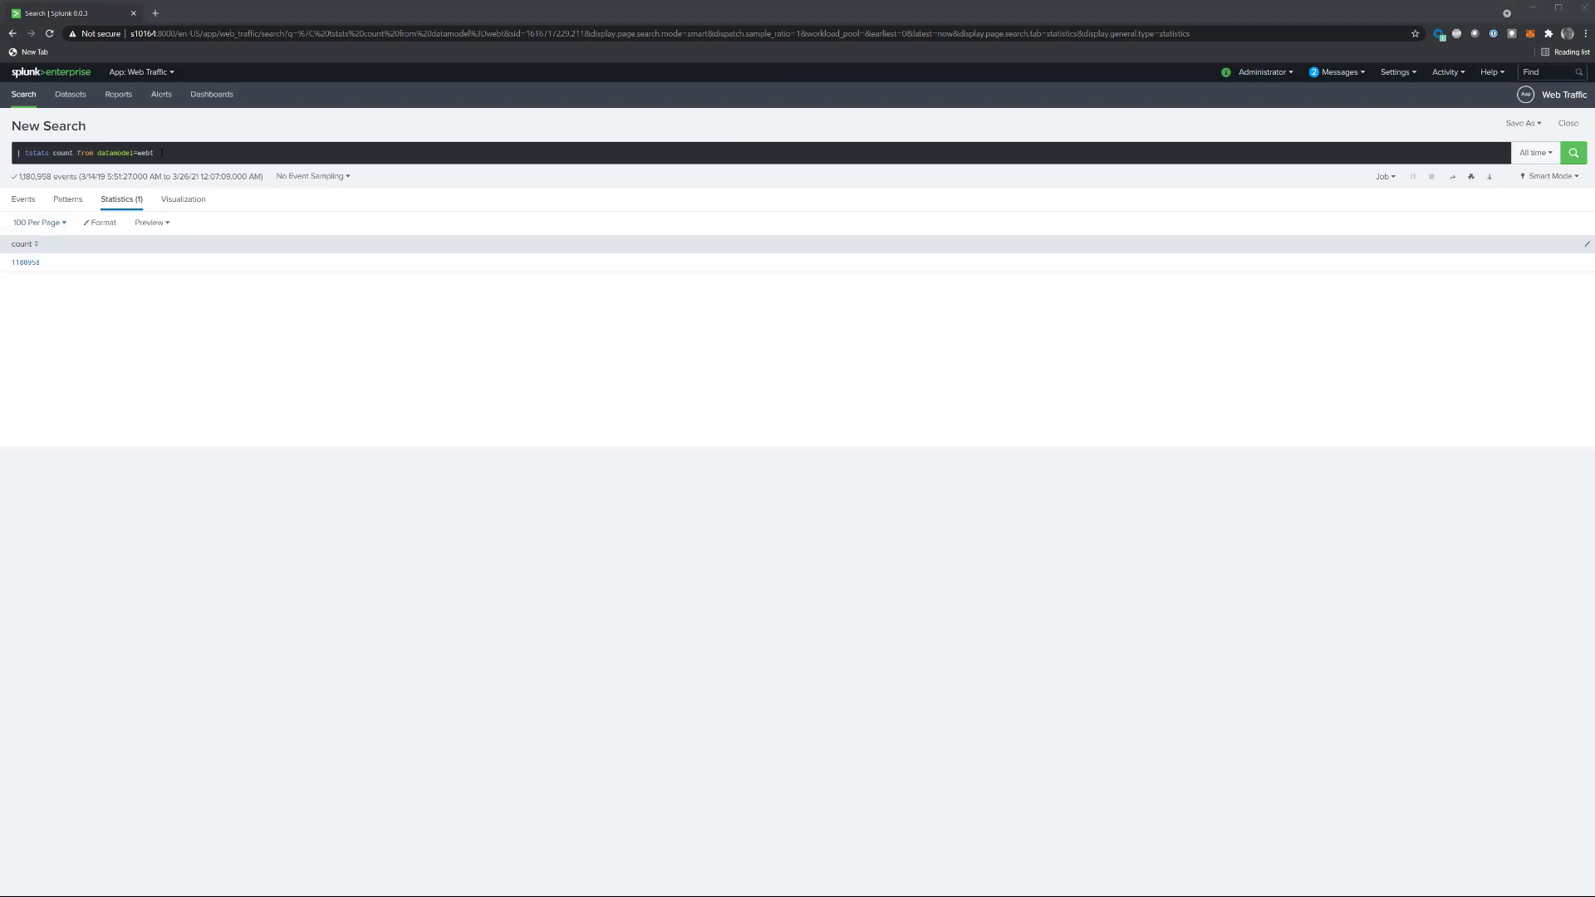
Step: Run a summaries-only tstats search on datamodel webt with fillnull_value="---", counting AS Events by webt.src_ip, webt.http_method and webt.http_user_agent, and review the rows
{"action": "left_click", "coordinate": [162, 153]}
{"action": "key", "text": "ctrl+a"}
{"action": "type", "text": "| tstats summariesonly=1 fillnull_value=\"---\" count AS Events FROM datamodel=webt BY webt.src_ip webt.http_method webt.http_user_agent"}
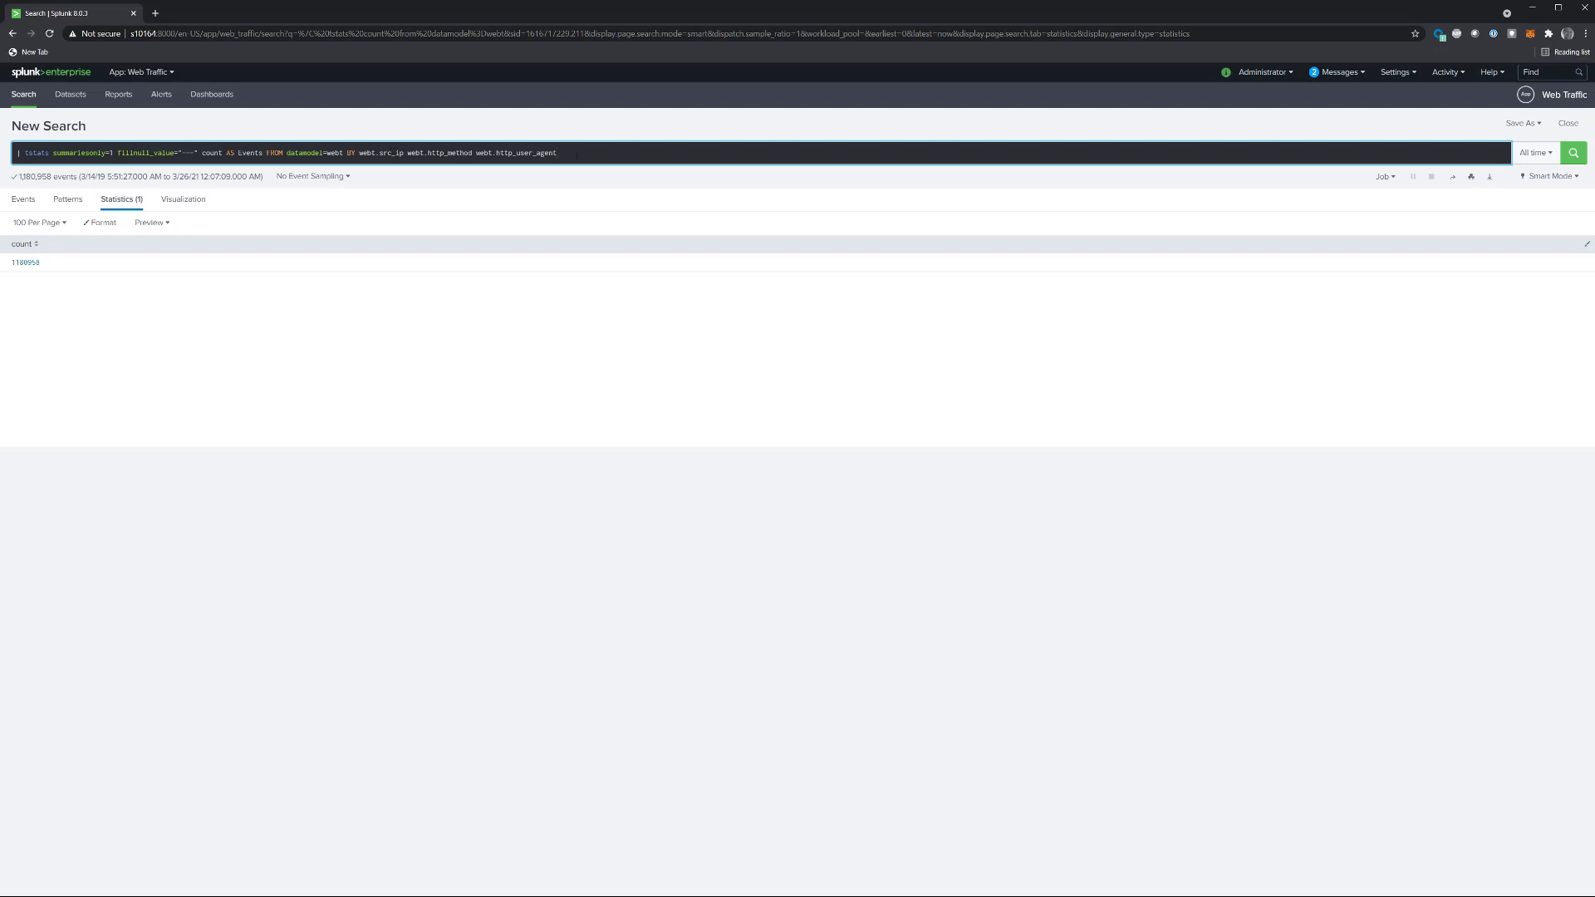
{"action": "key", "text": "Return"}
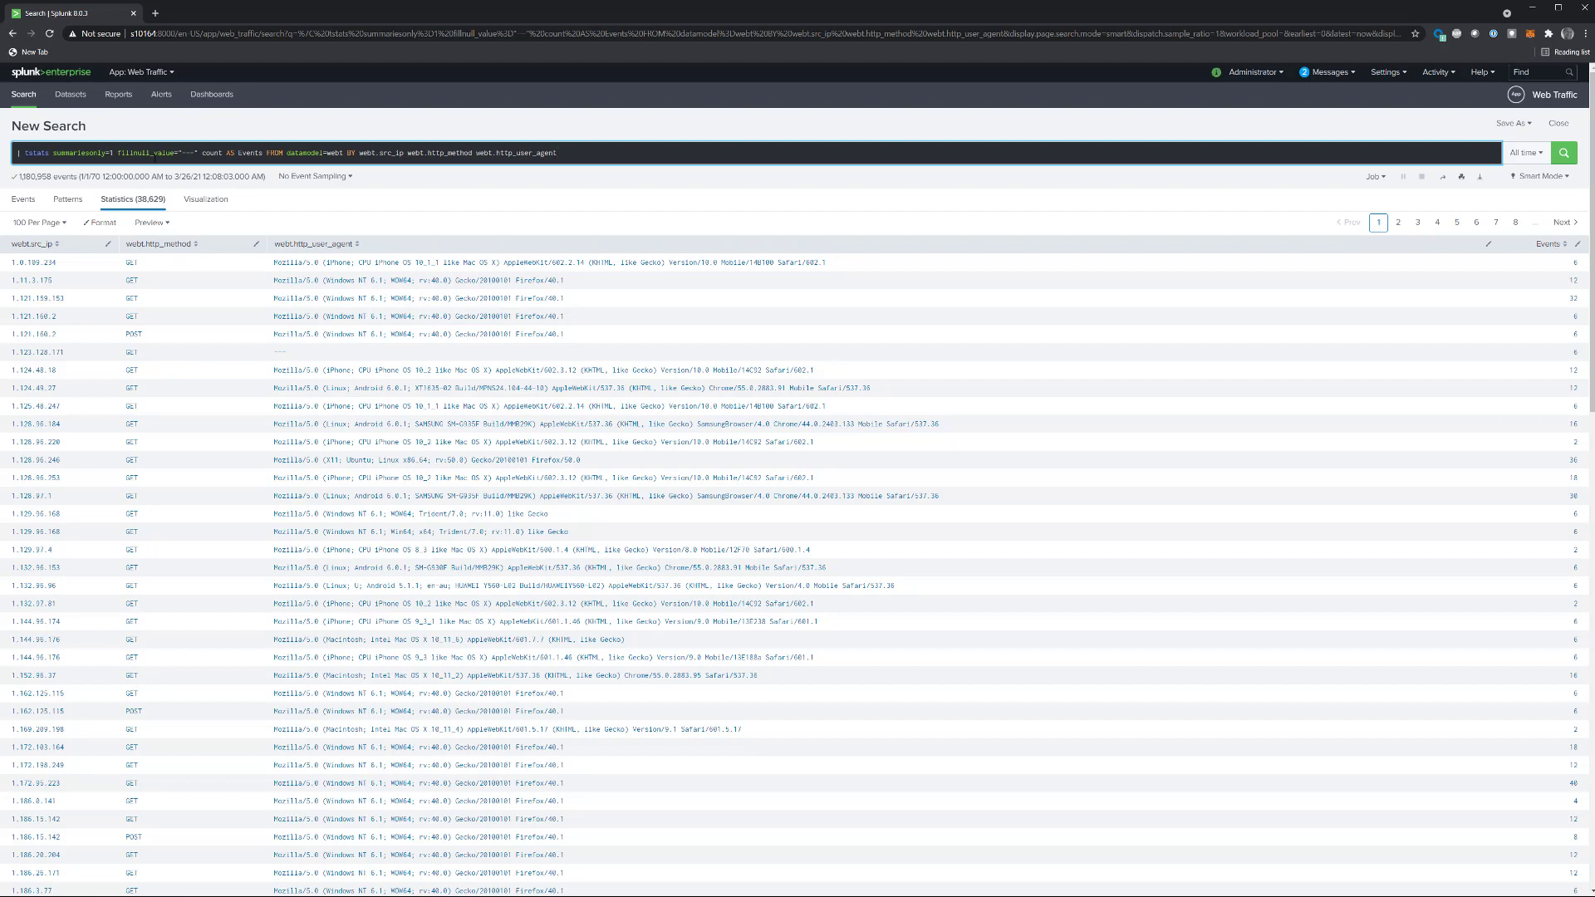
{"action": "scroll", "coordinate": [448, 452], "scroll_direction": "down", "scroll_amount": 2}
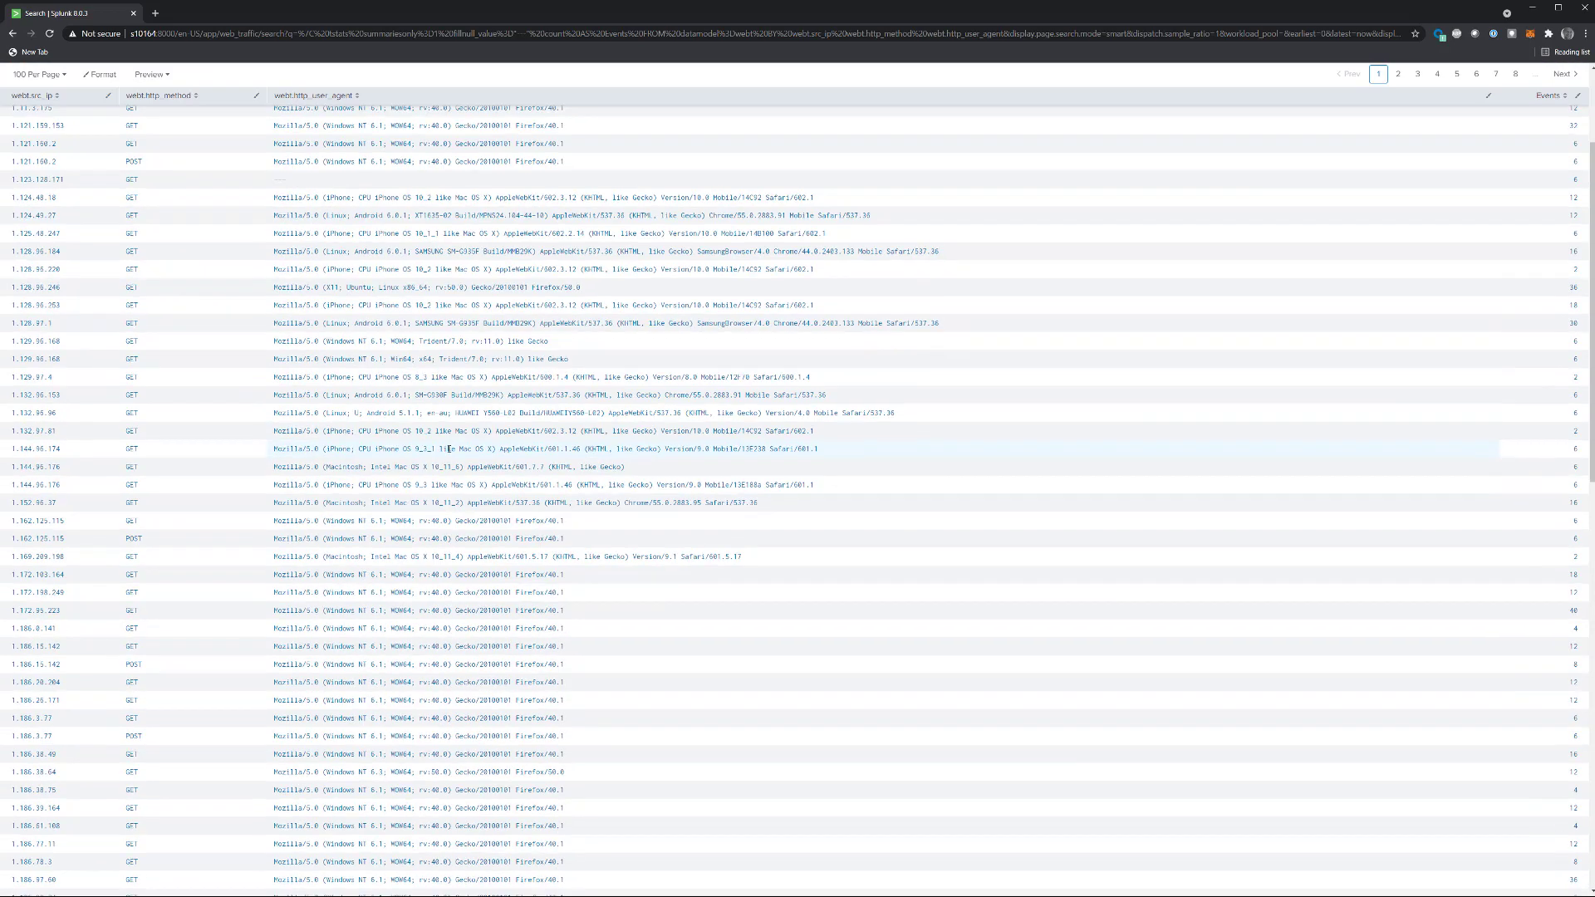
{"action": "scroll", "coordinate": [449, 453], "scroll_direction": "up", "scroll_amount": 1}
{"action": "scroll", "coordinate": [449, 453], "scroll_direction": "up", "scroll_amount": 1}
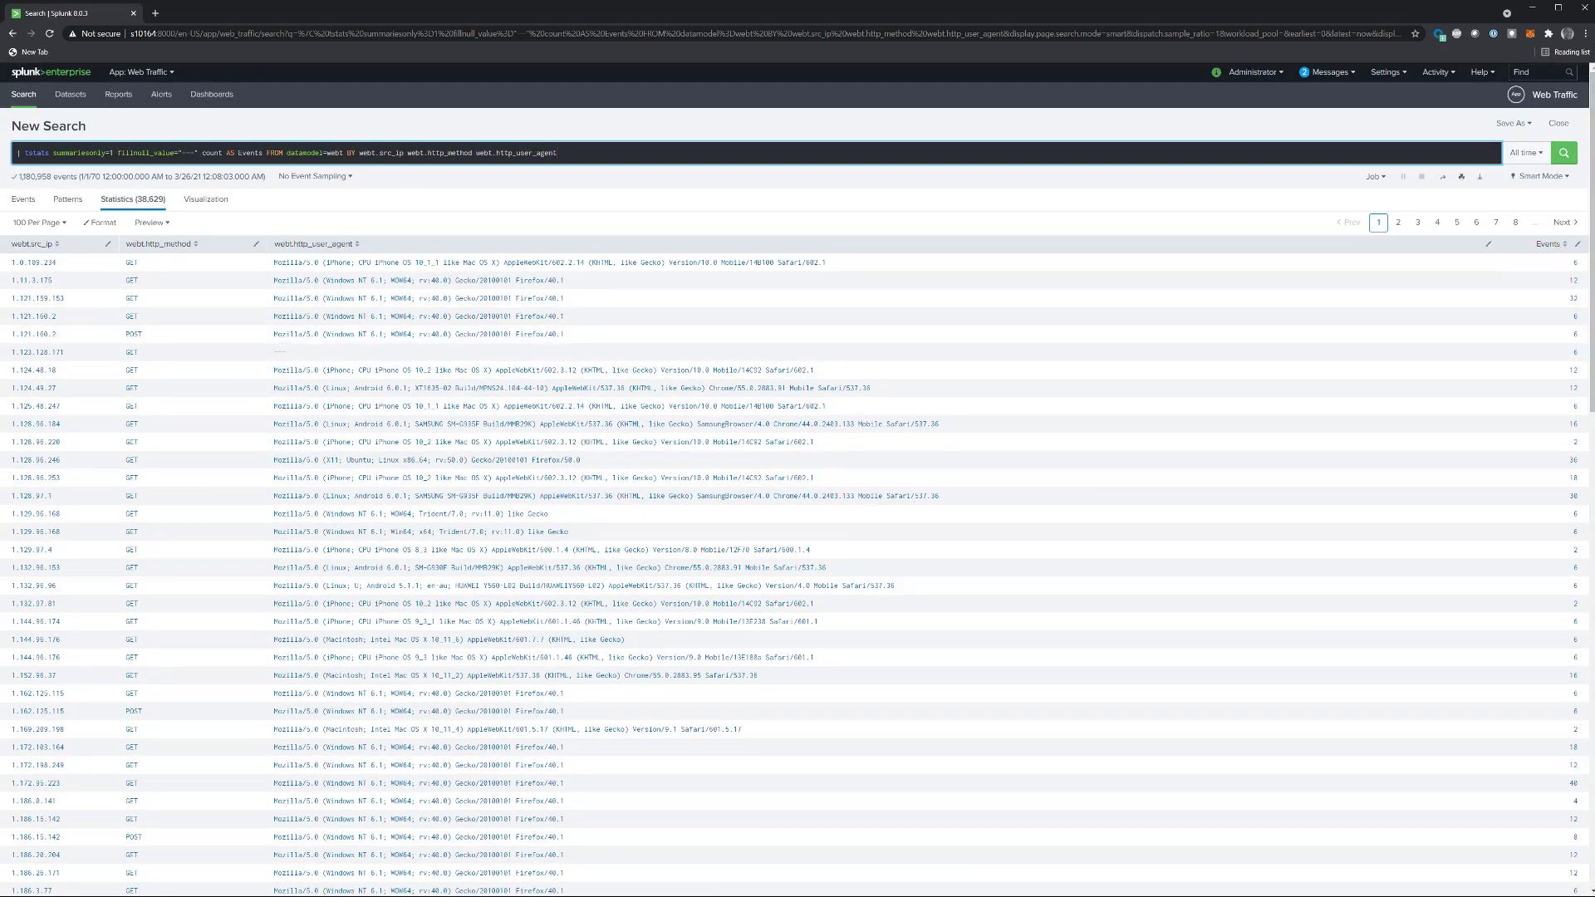
{"action": "key", "text": "alt+Tab"}
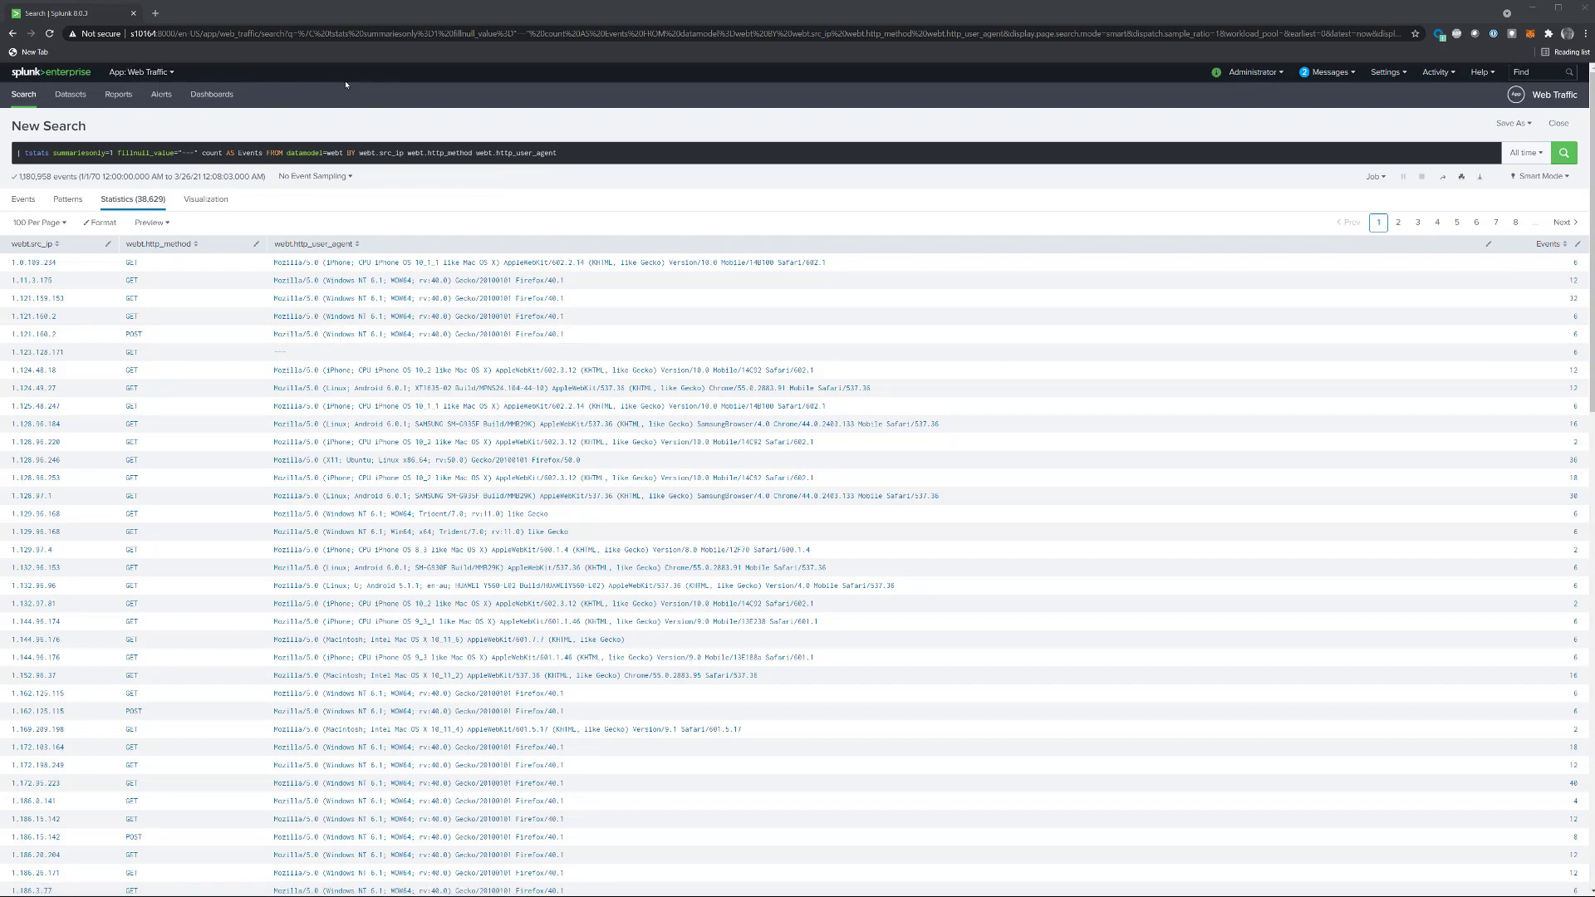
Step: View the form for installing an app from file, cancel it, and highlight Sigbay Link Analysis in the installed apps list
{"action": "left_click", "coordinate": [143, 74]}
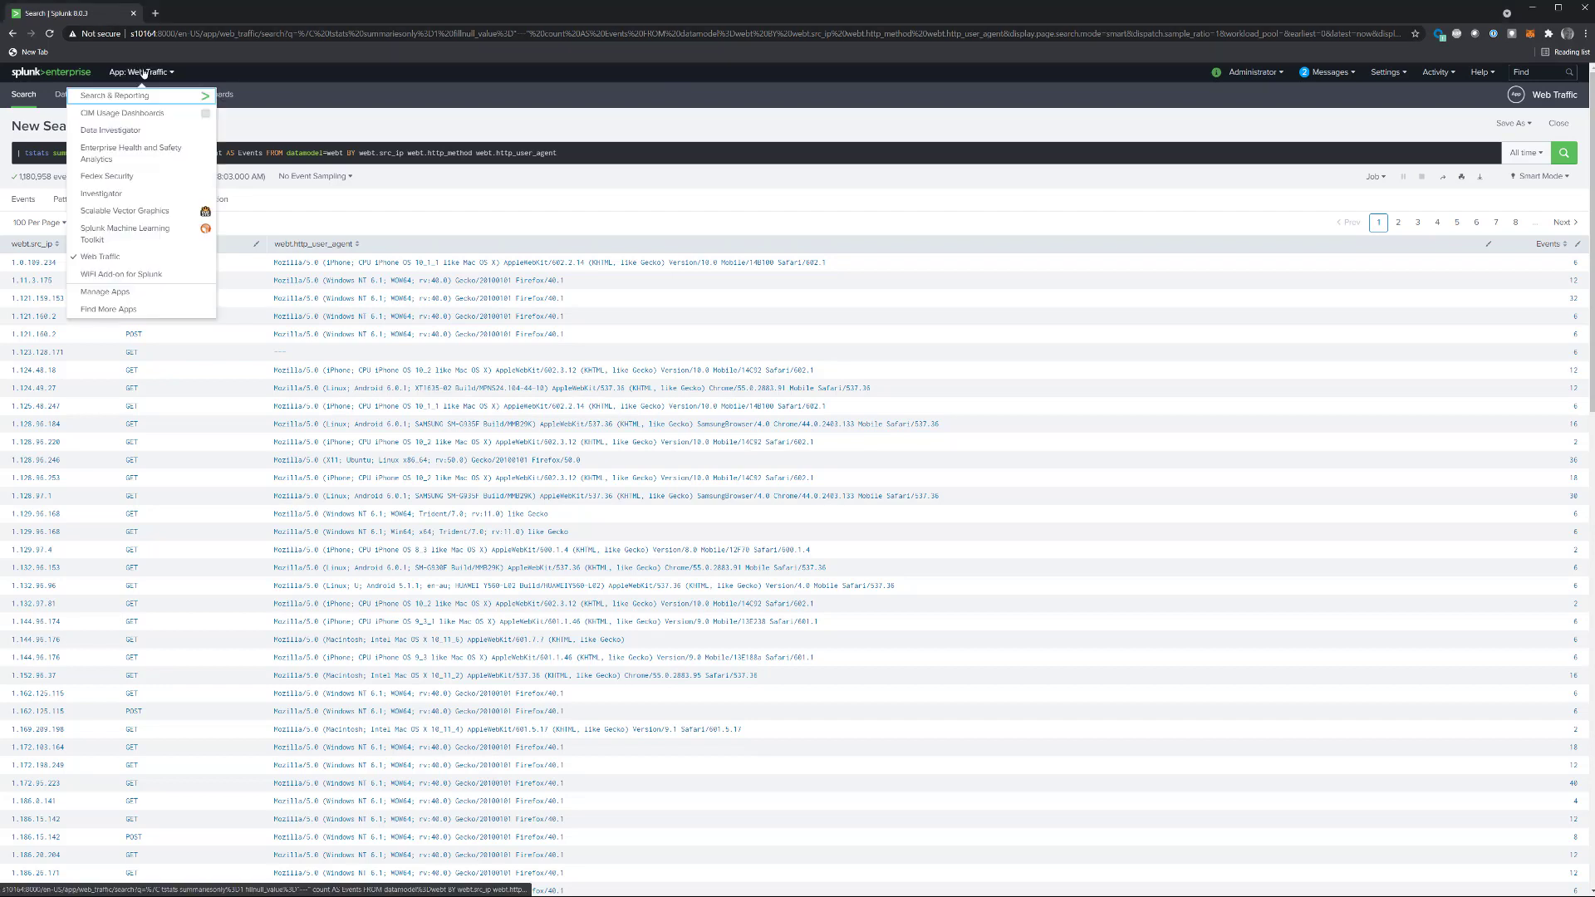
{"action": "left_click", "coordinate": [103, 292]}
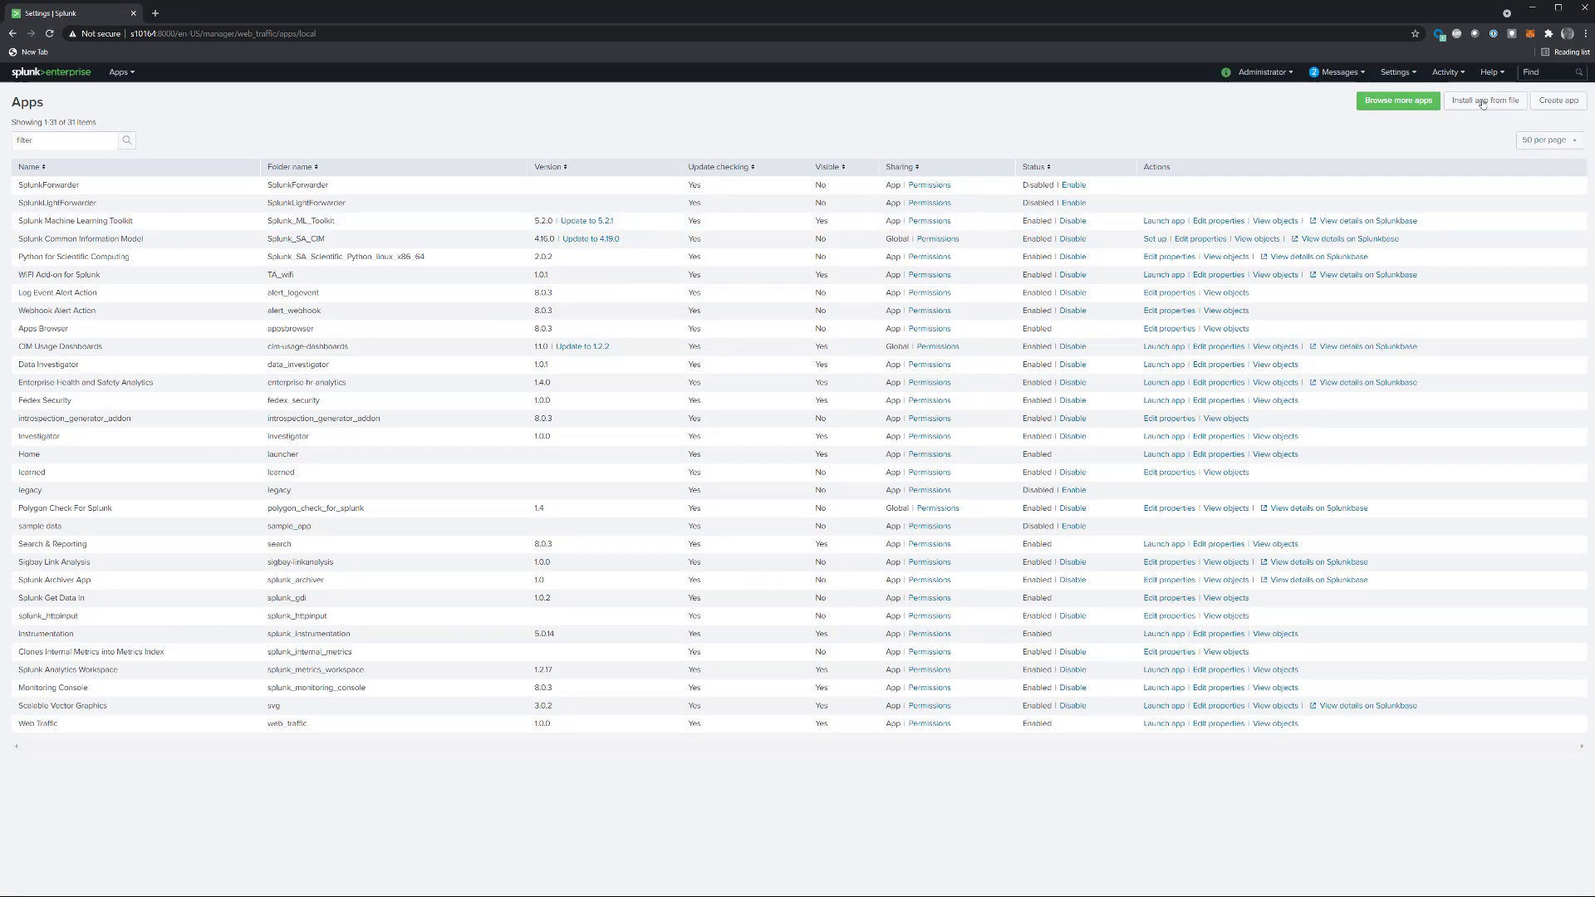
{"action": "left_click", "coordinate": [1481, 101]}
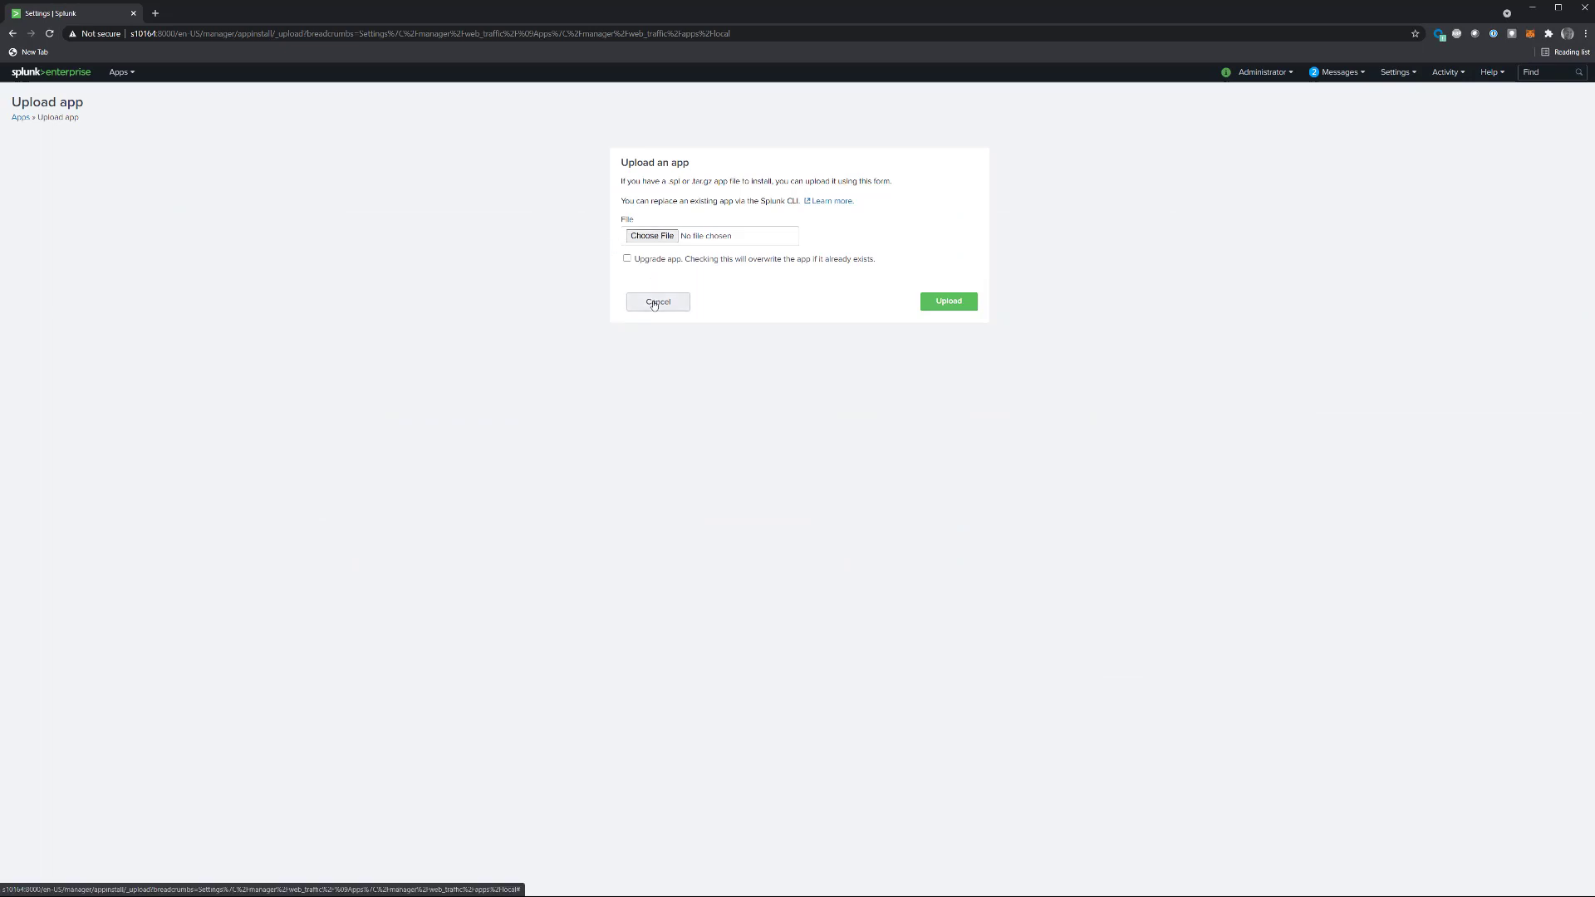
{"action": "left_click", "coordinate": [656, 302]}
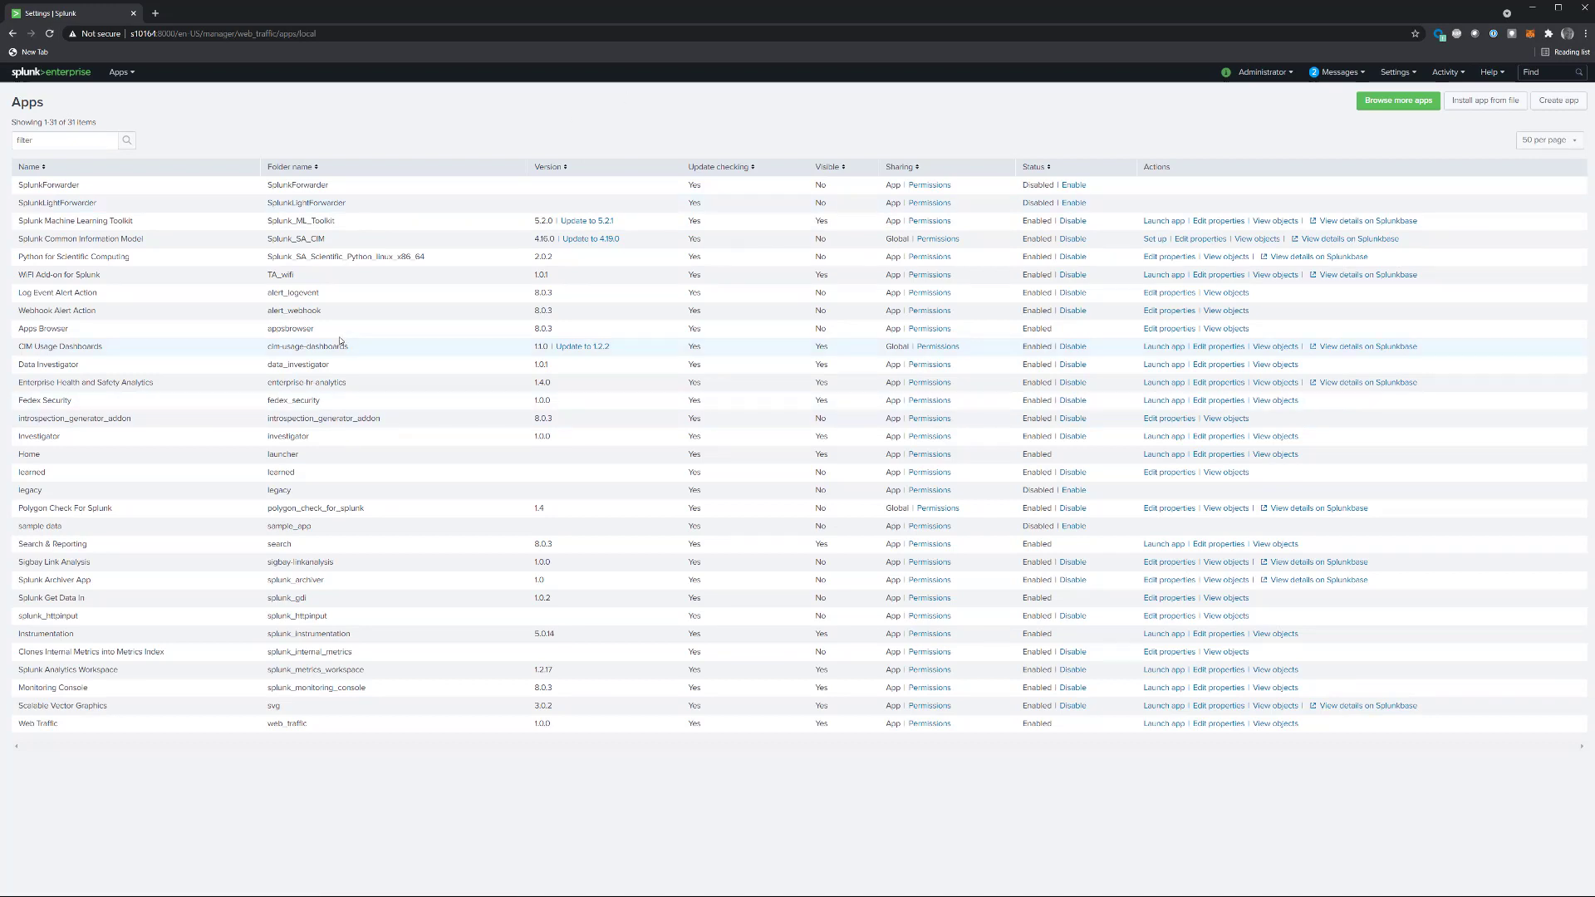
{"action": "left_click_drag", "start_coordinate": [18, 562], "coordinate": [341, 563]}
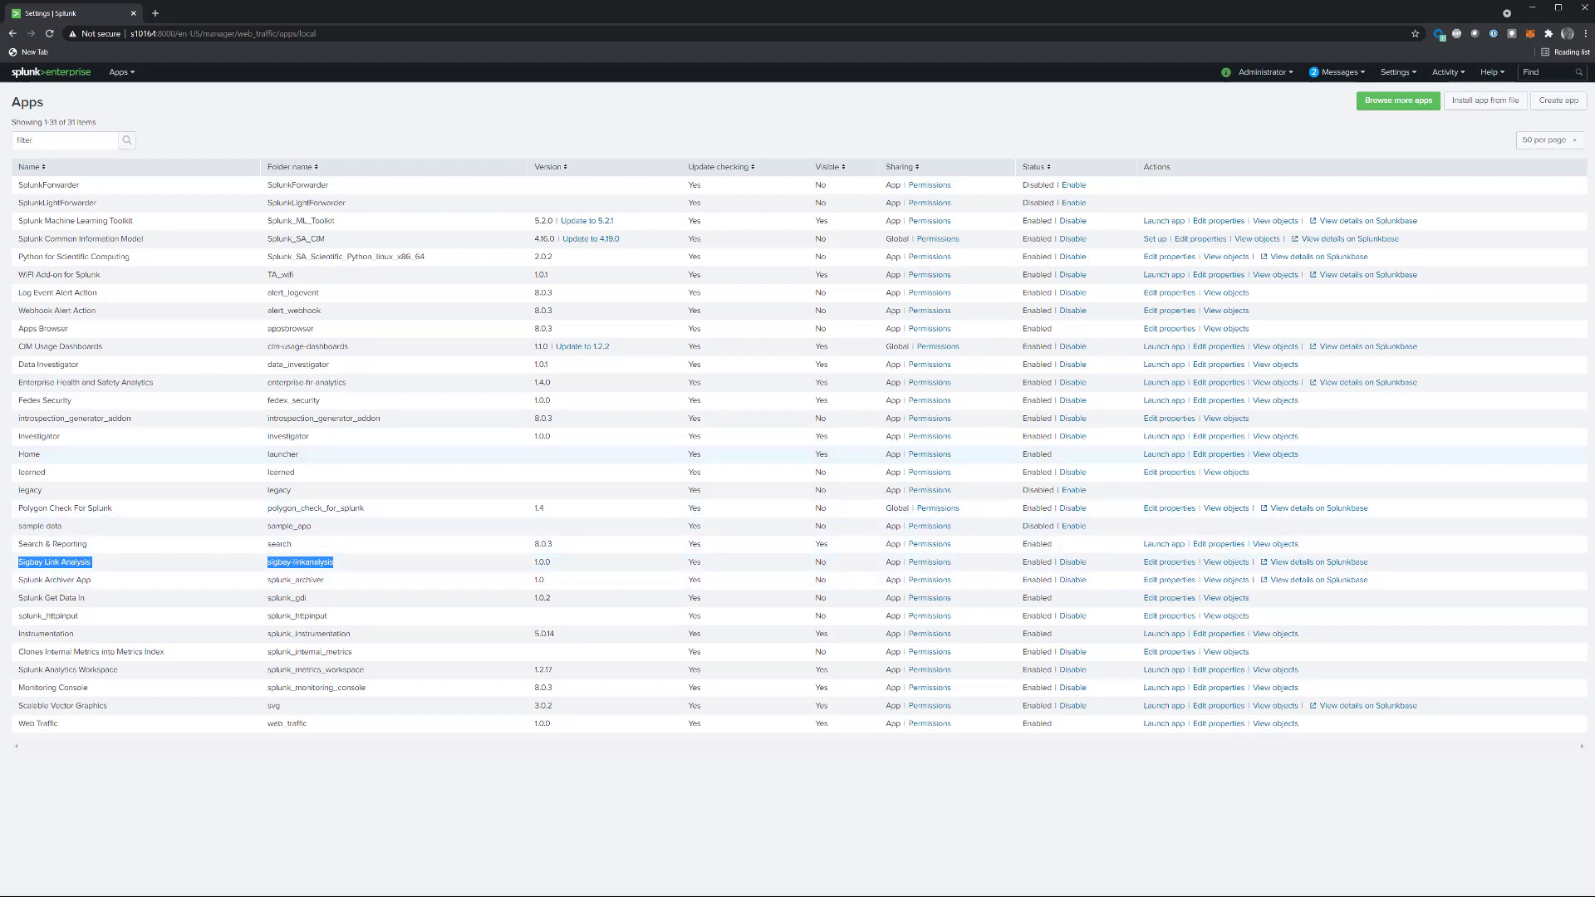
Step: Return to the Web Traffic app and run the search "| makeresults"
{"action": "left_click", "coordinate": [118, 73]}
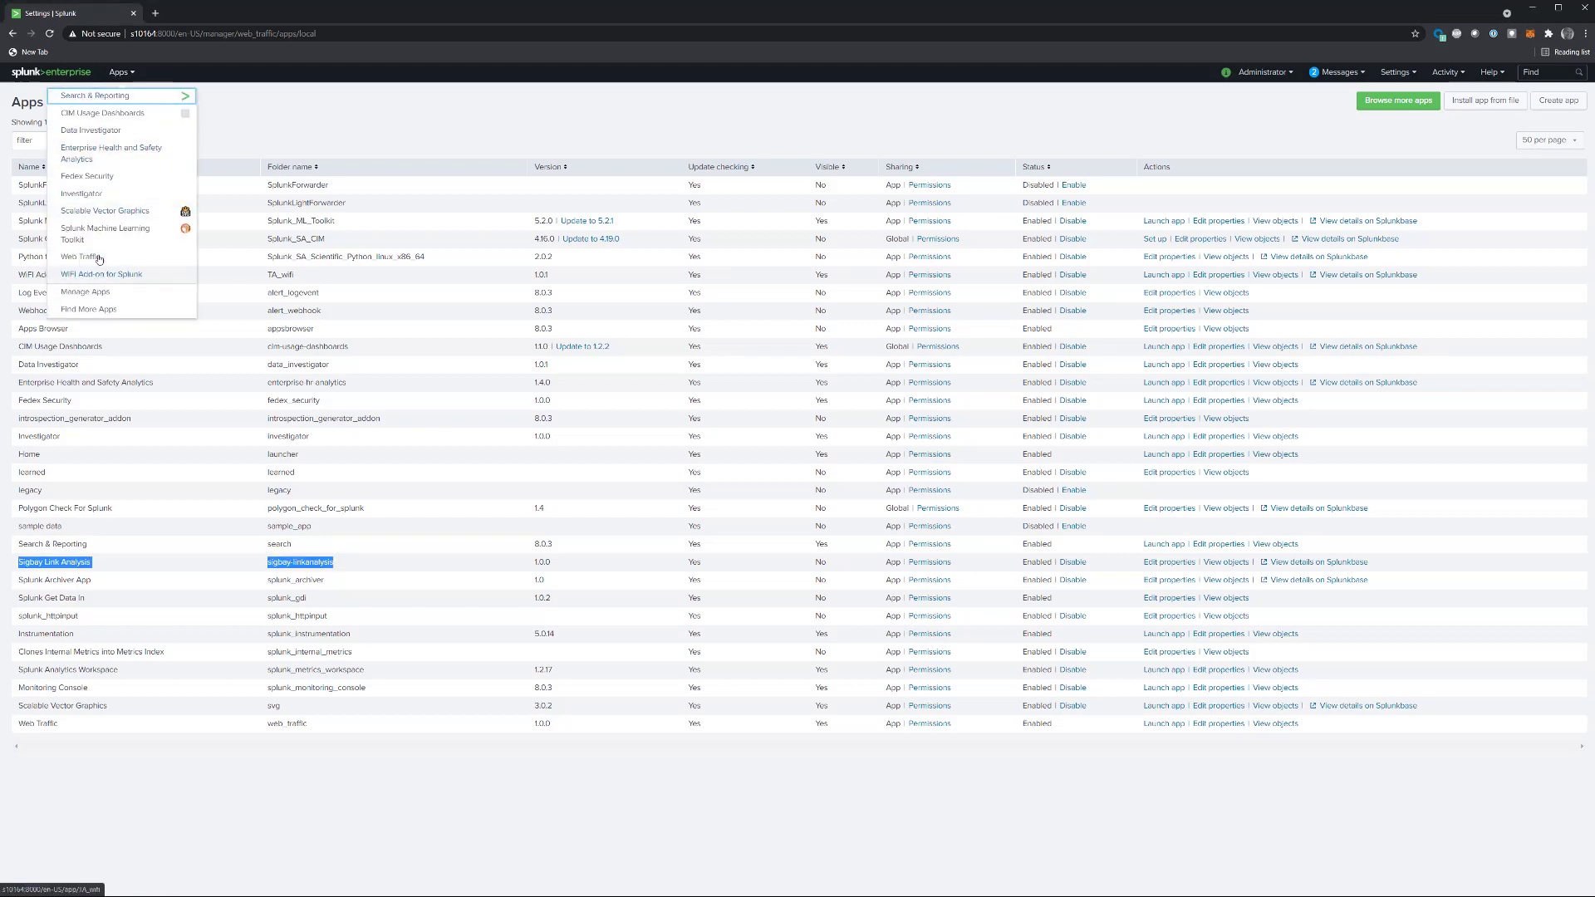
{"action": "left_click", "coordinate": [128, 251]}
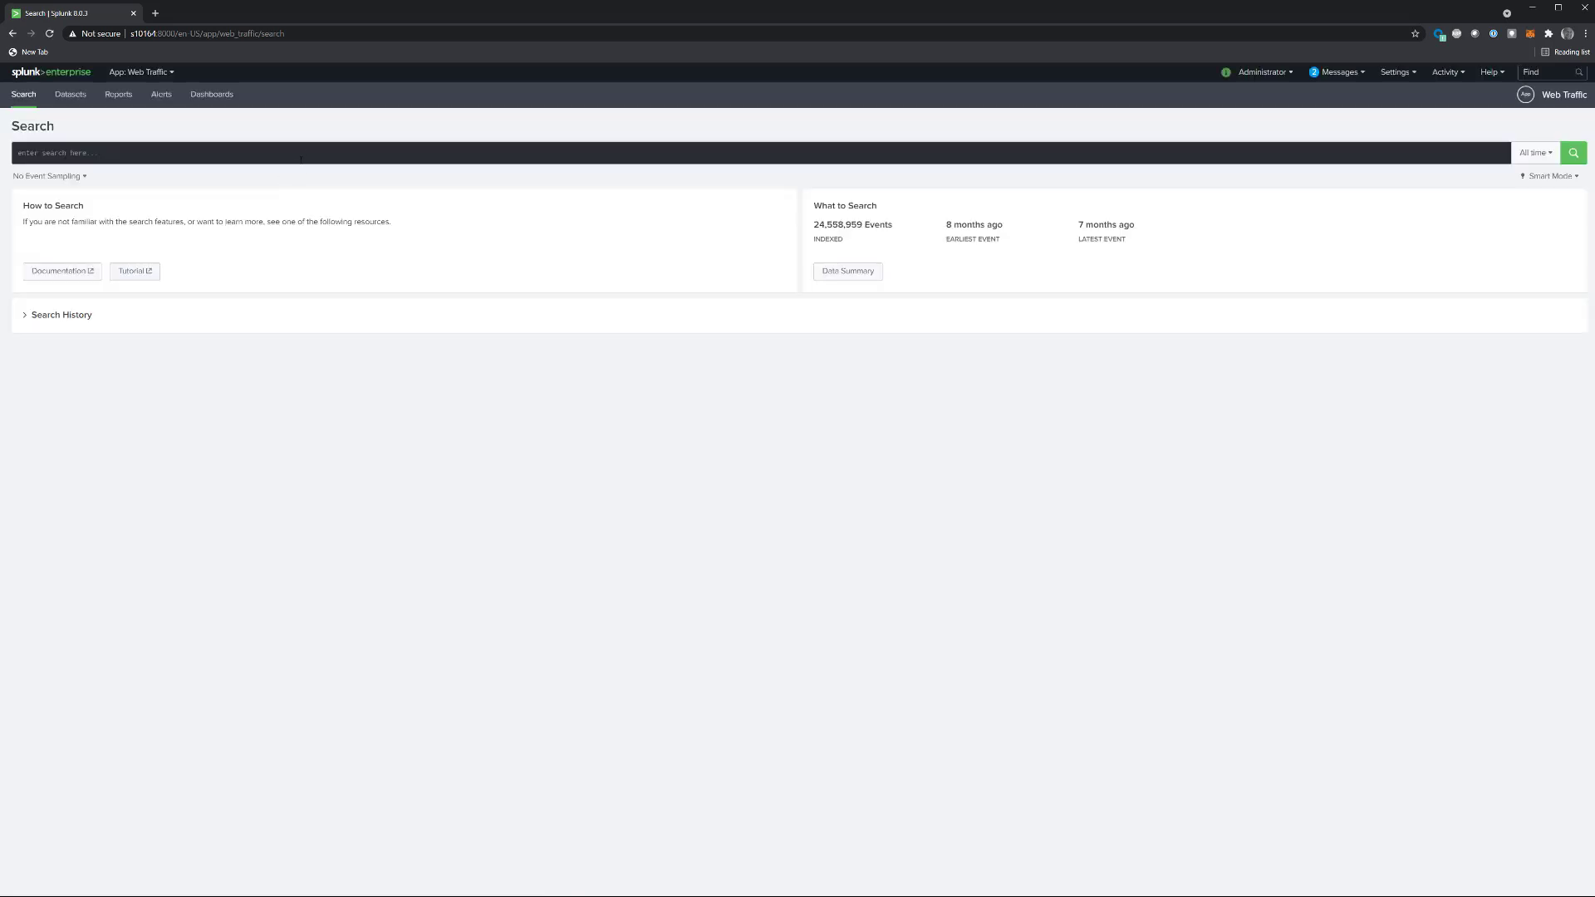
{"action": "left_click", "coordinate": [302, 155]}
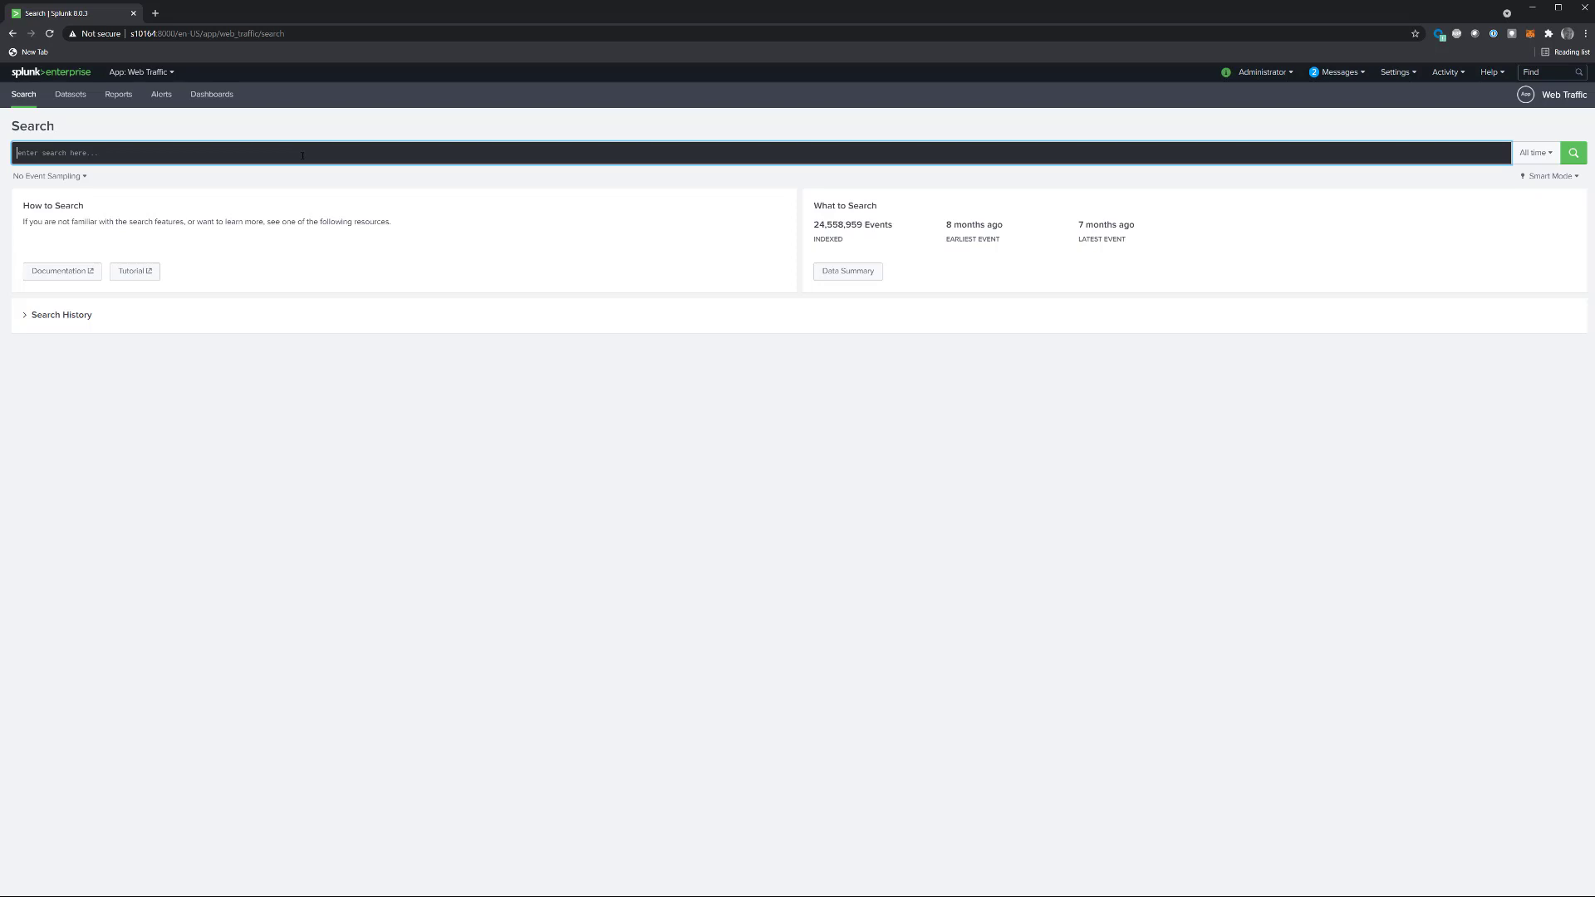
{"action": "type", "text": "|"}
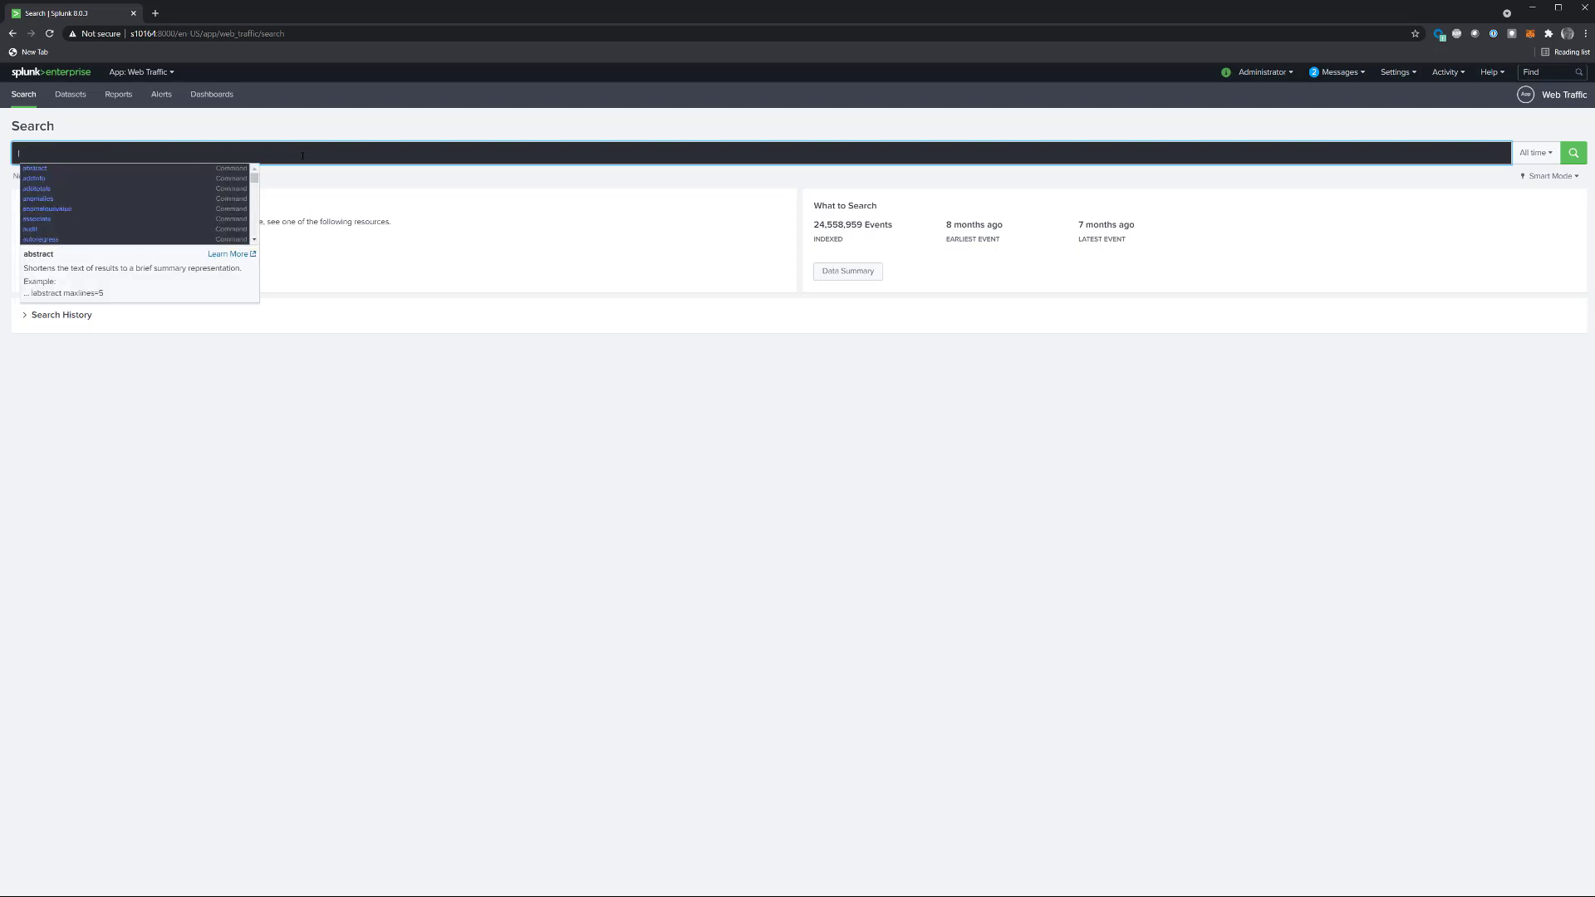
{"action": "type", "text": " makeresults"}
{"action": "key", "text": "Return"}
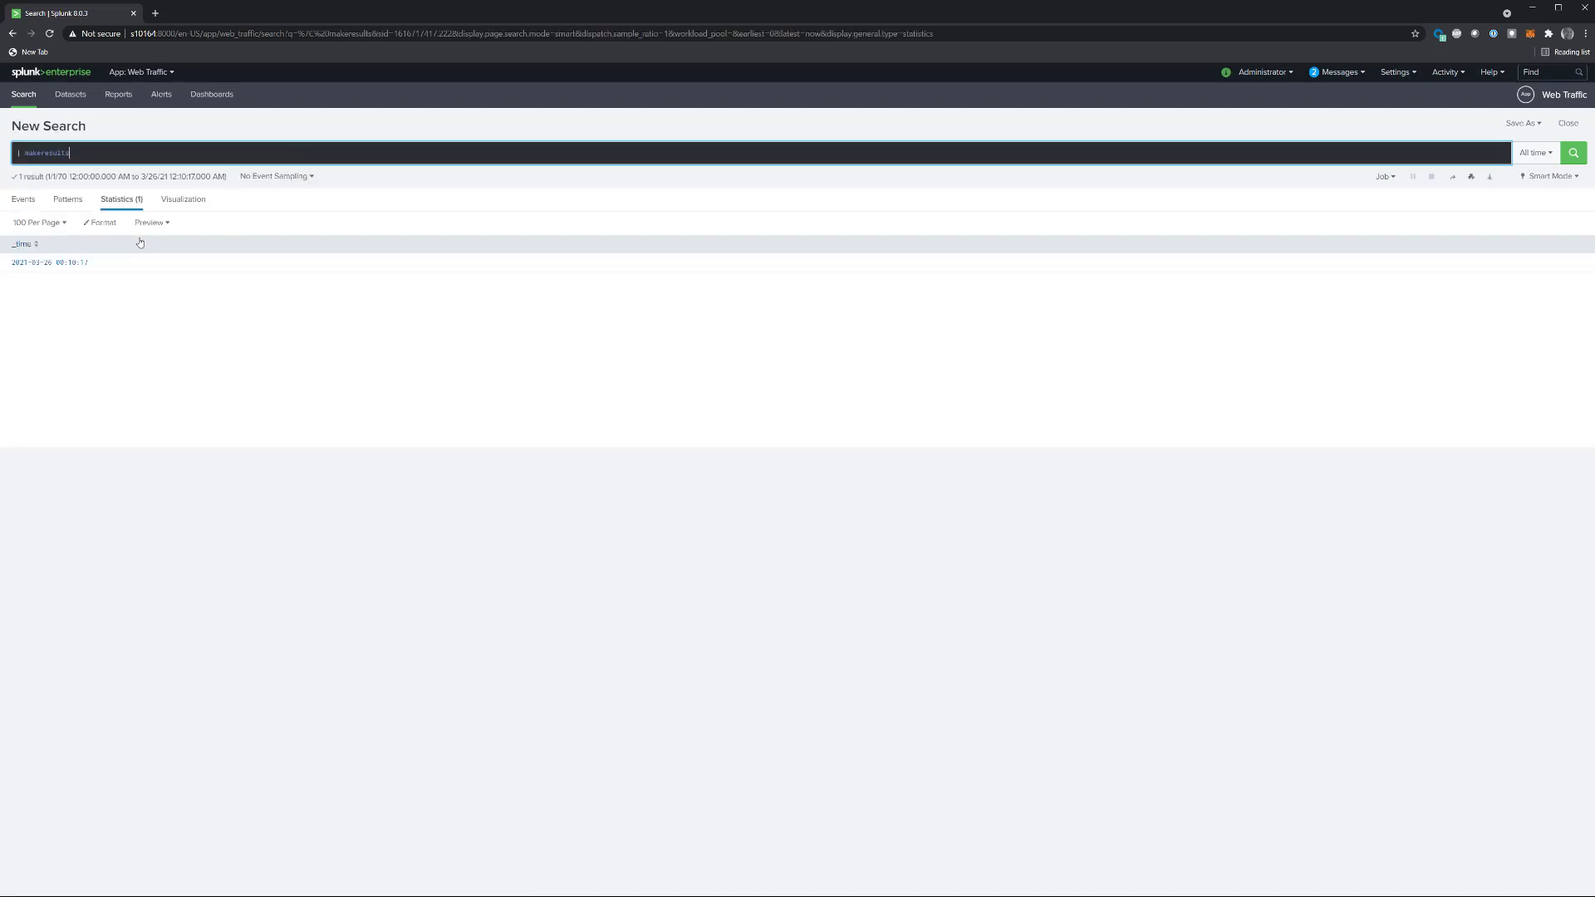
Step: Display the search result as a line chart and switch the visualization to Sigbay Link Analysis
{"action": "left_click", "coordinate": [182, 201]}
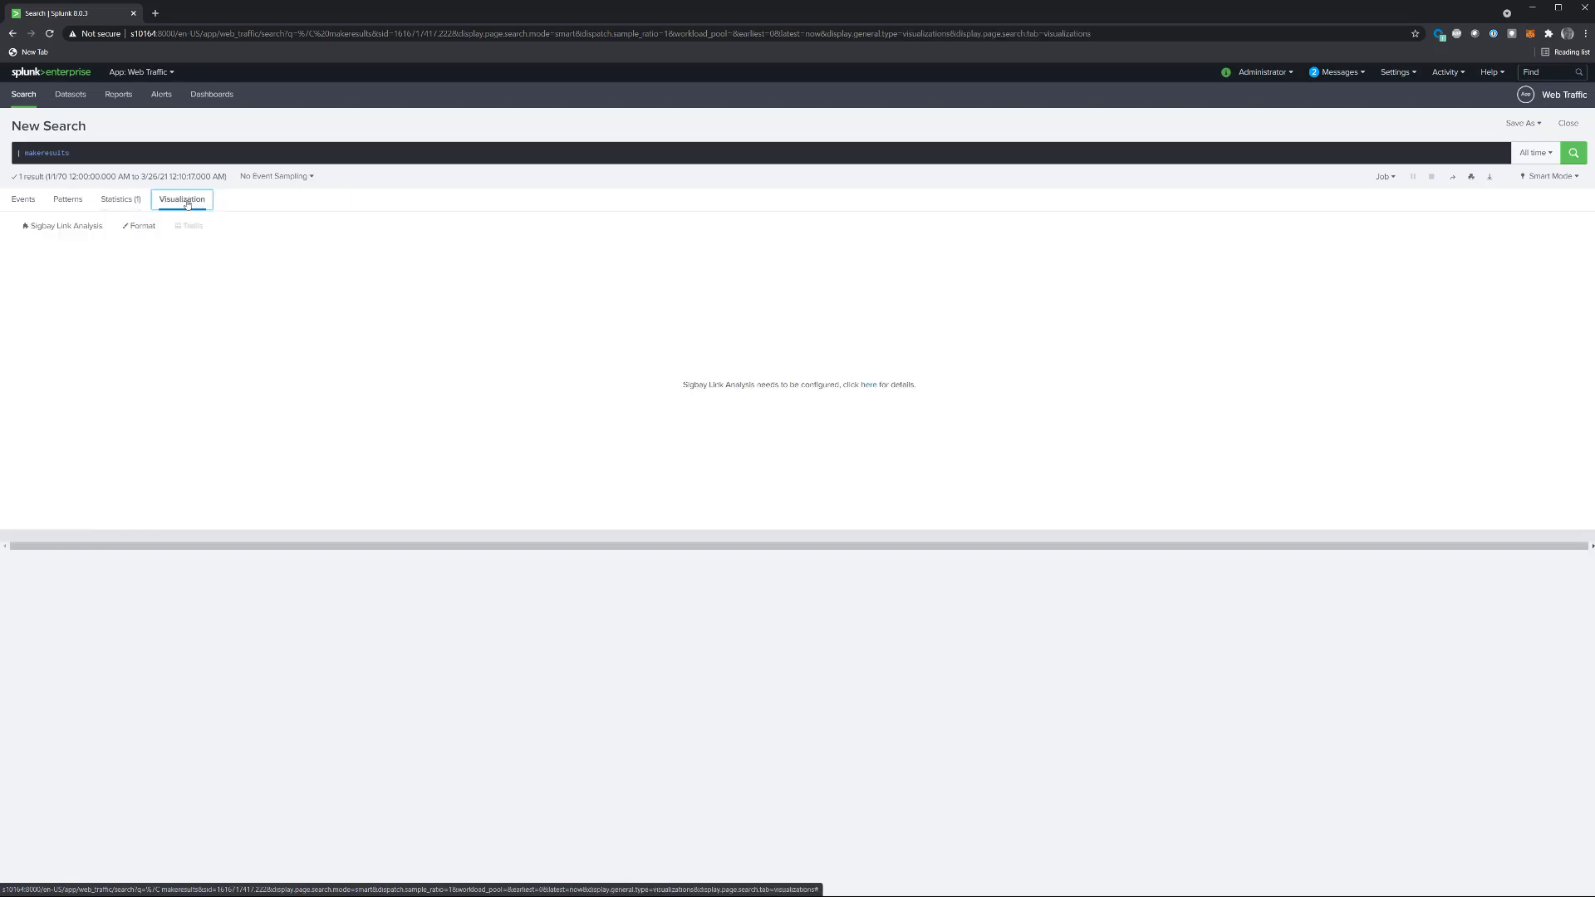
{"action": "left_click", "coordinate": [95, 229]}
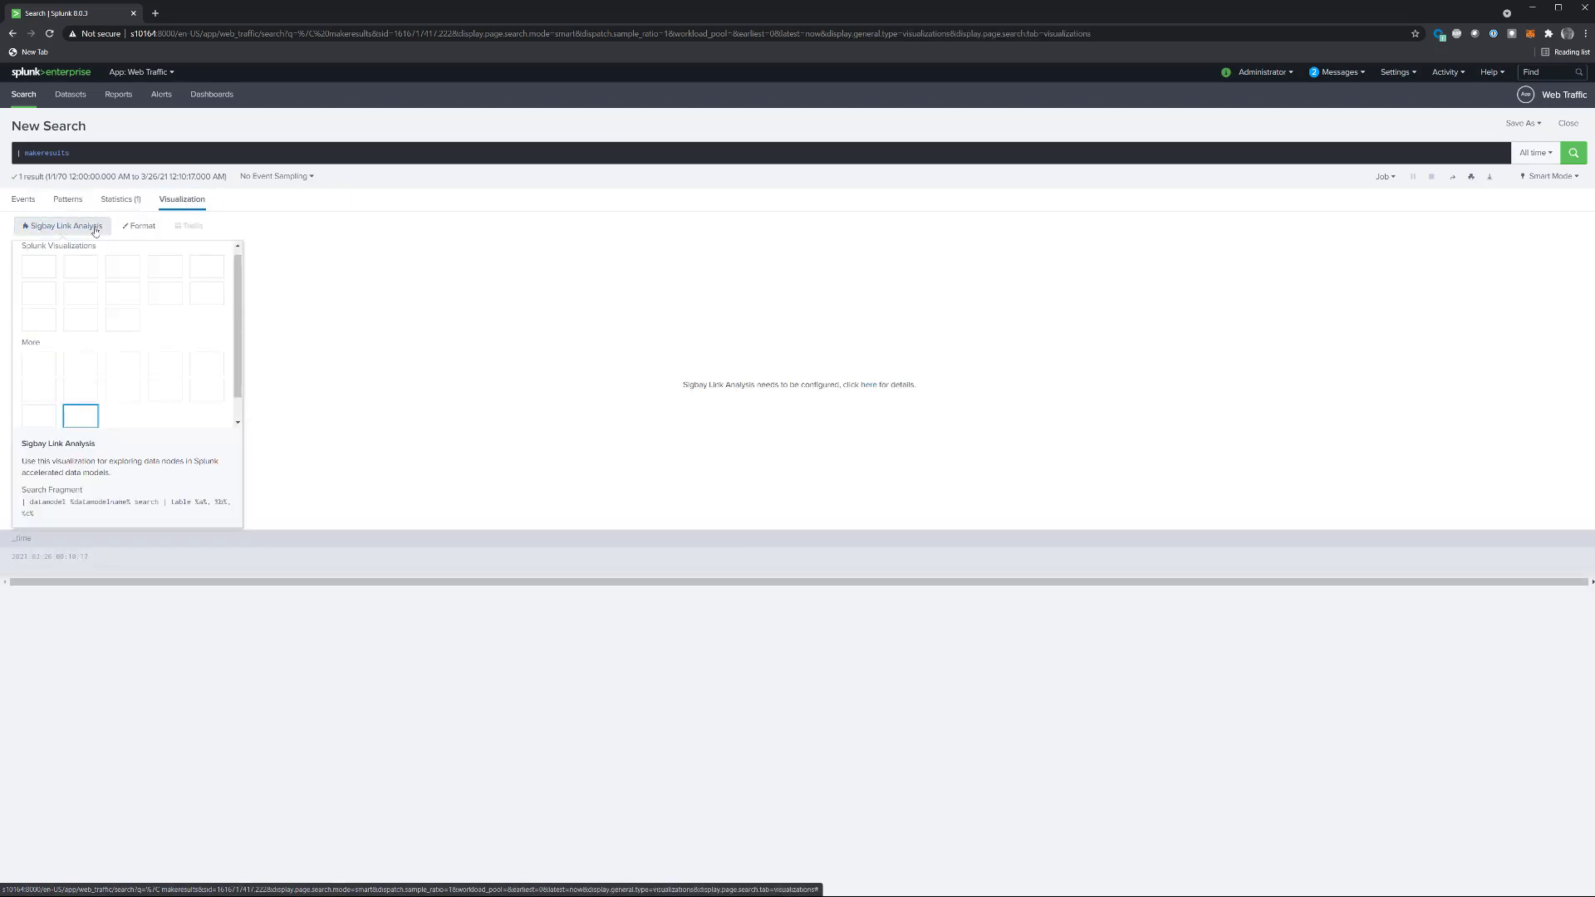
{"action": "left_click", "coordinate": [38, 267]}
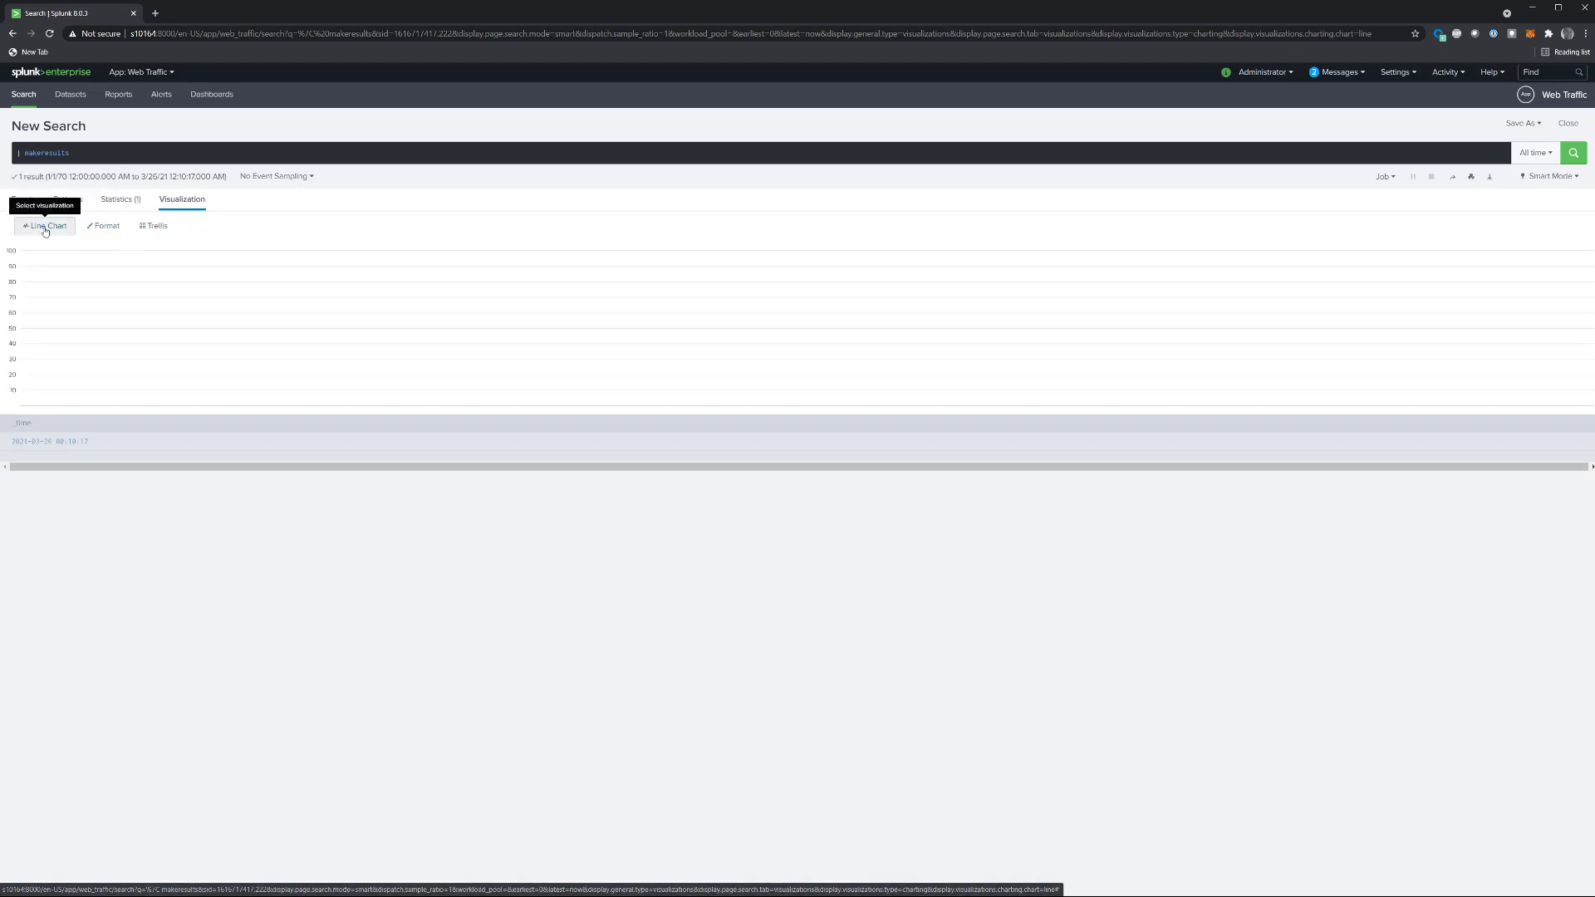
{"action": "left_click", "coordinate": [40, 233]}
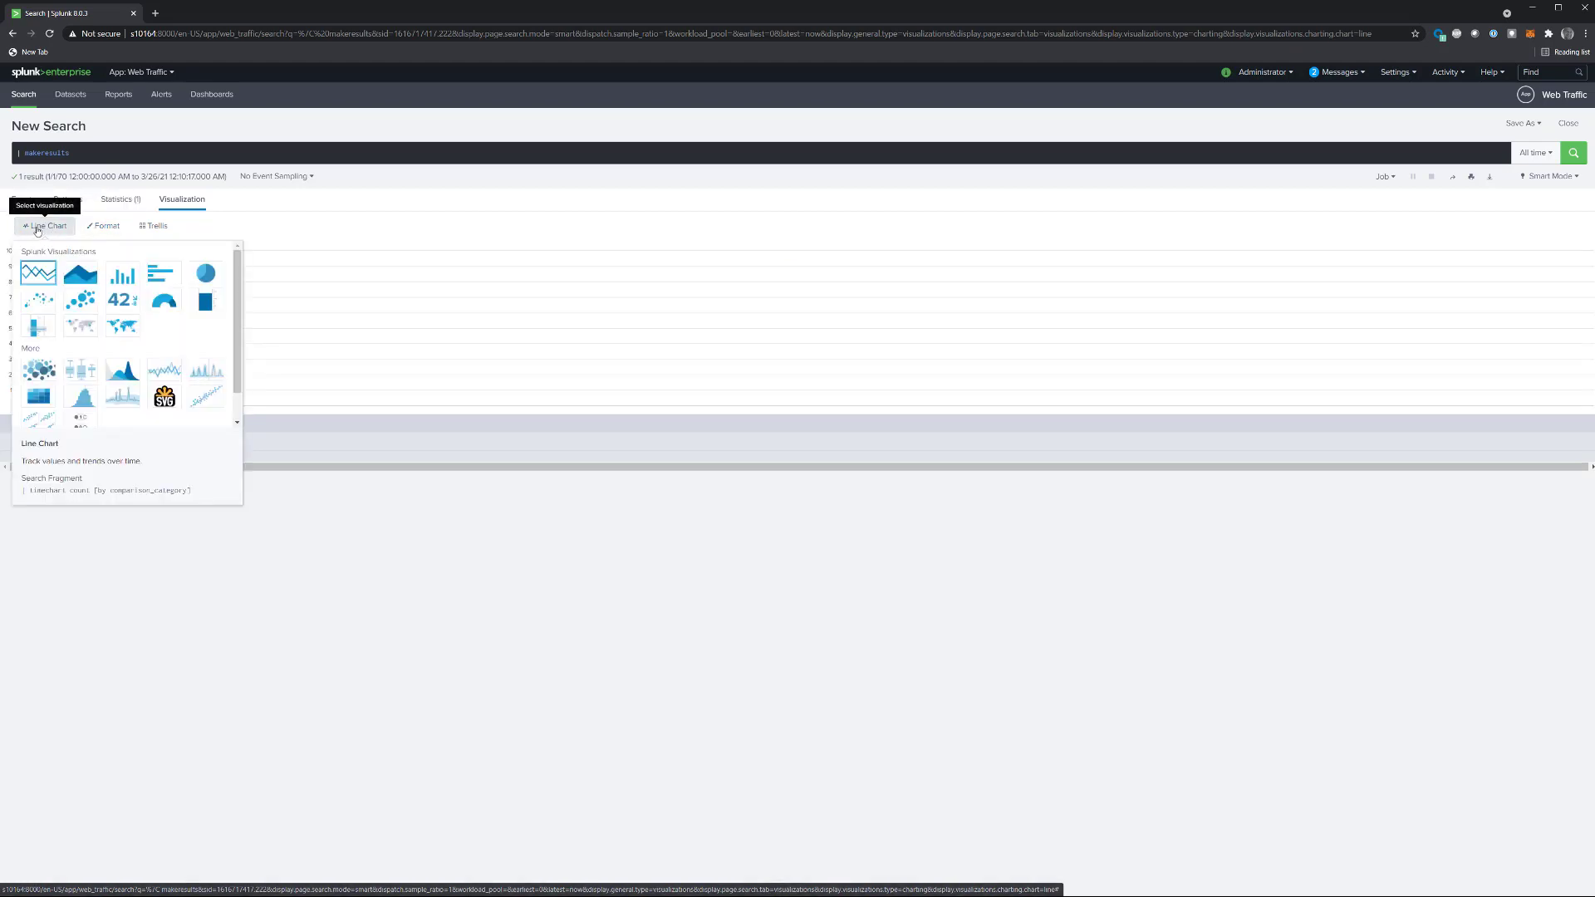
{"action": "scroll", "coordinate": [101, 314], "scroll_direction": "down", "scroll_amount": 1}
{"action": "scroll", "coordinate": [91, 340], "scroll_direction": "down", "scroll_amount": 1}
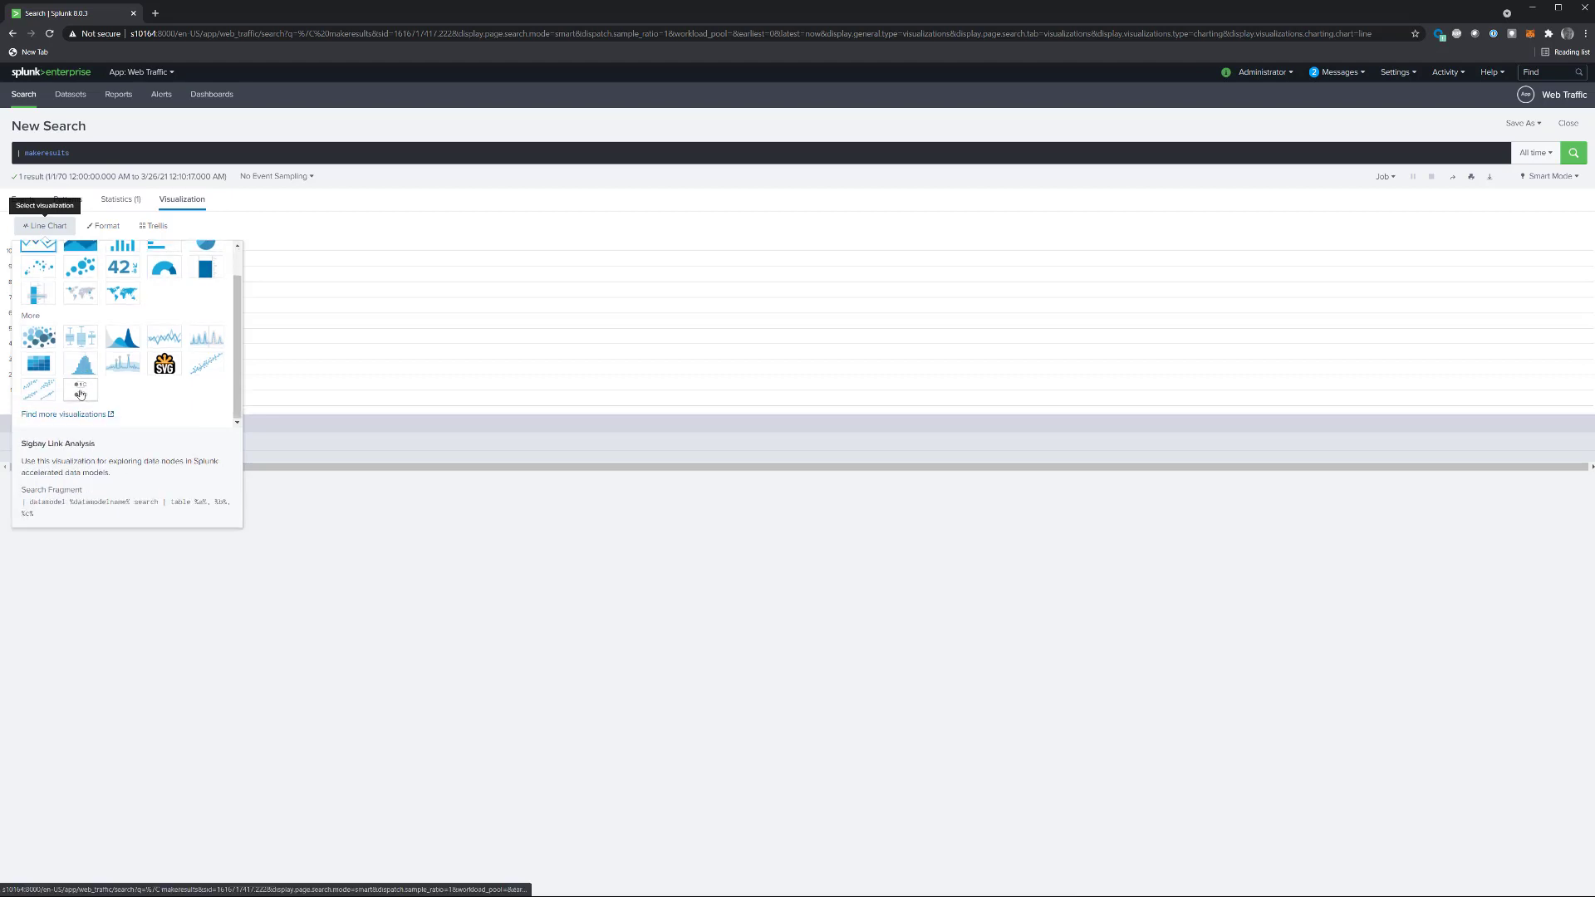
{"action": "left_click", "coordinate": [80, 392]}
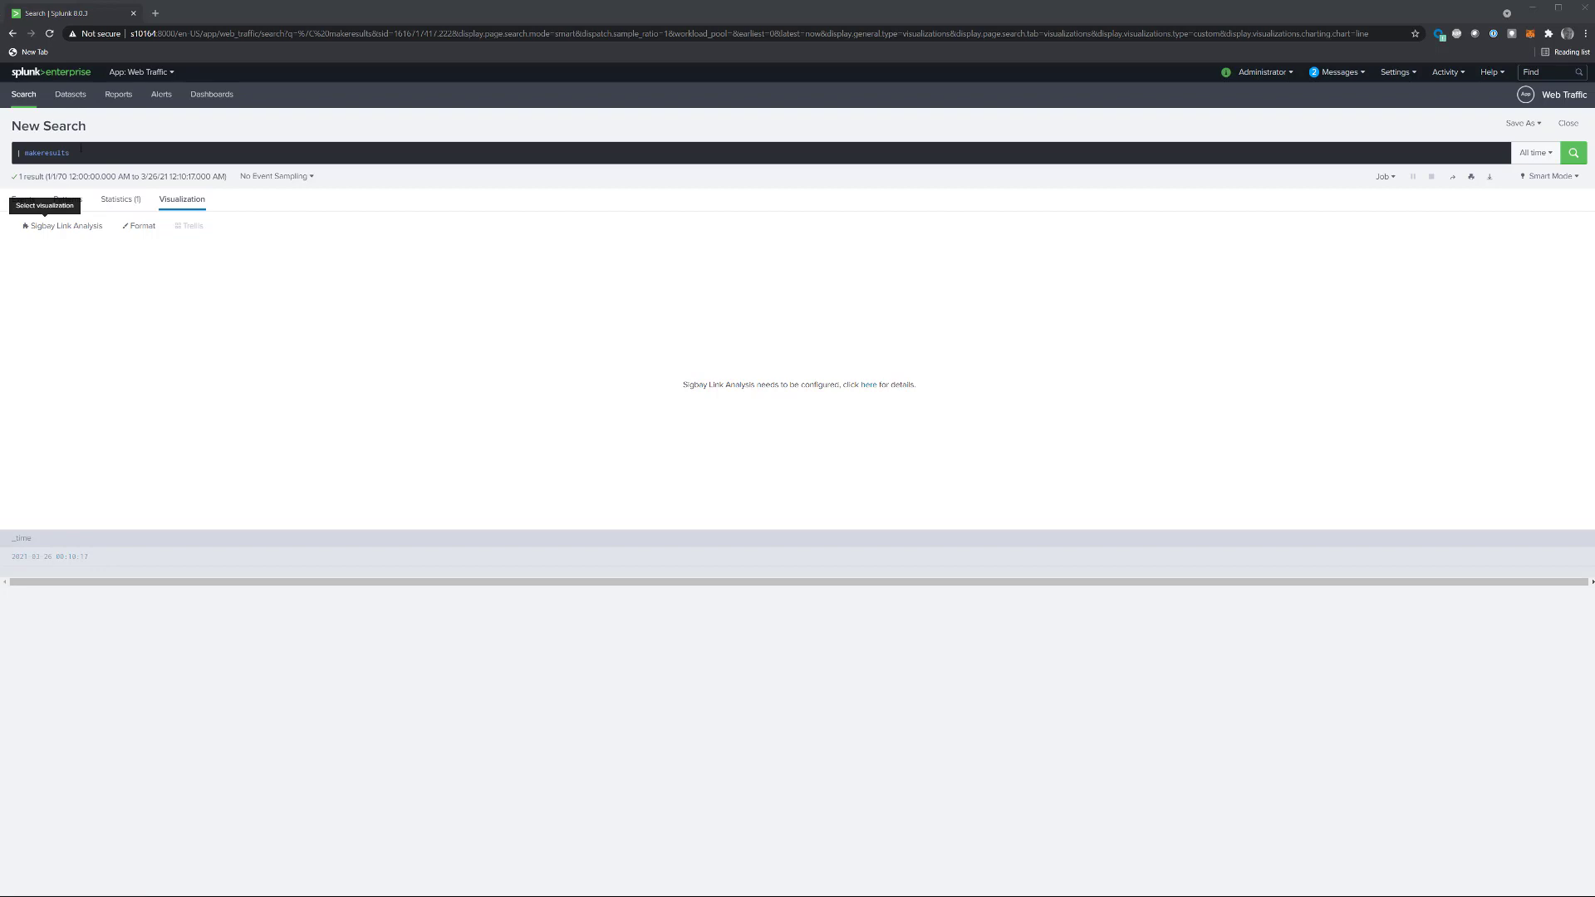
Step: Add below makeresults: index=webt | head 1000 | table Country src_ip username_tried logged_in accept_language http_method status bytes_in http_user_agent uri_path
{"action": "left_click", "coordinate": [81, 151]}
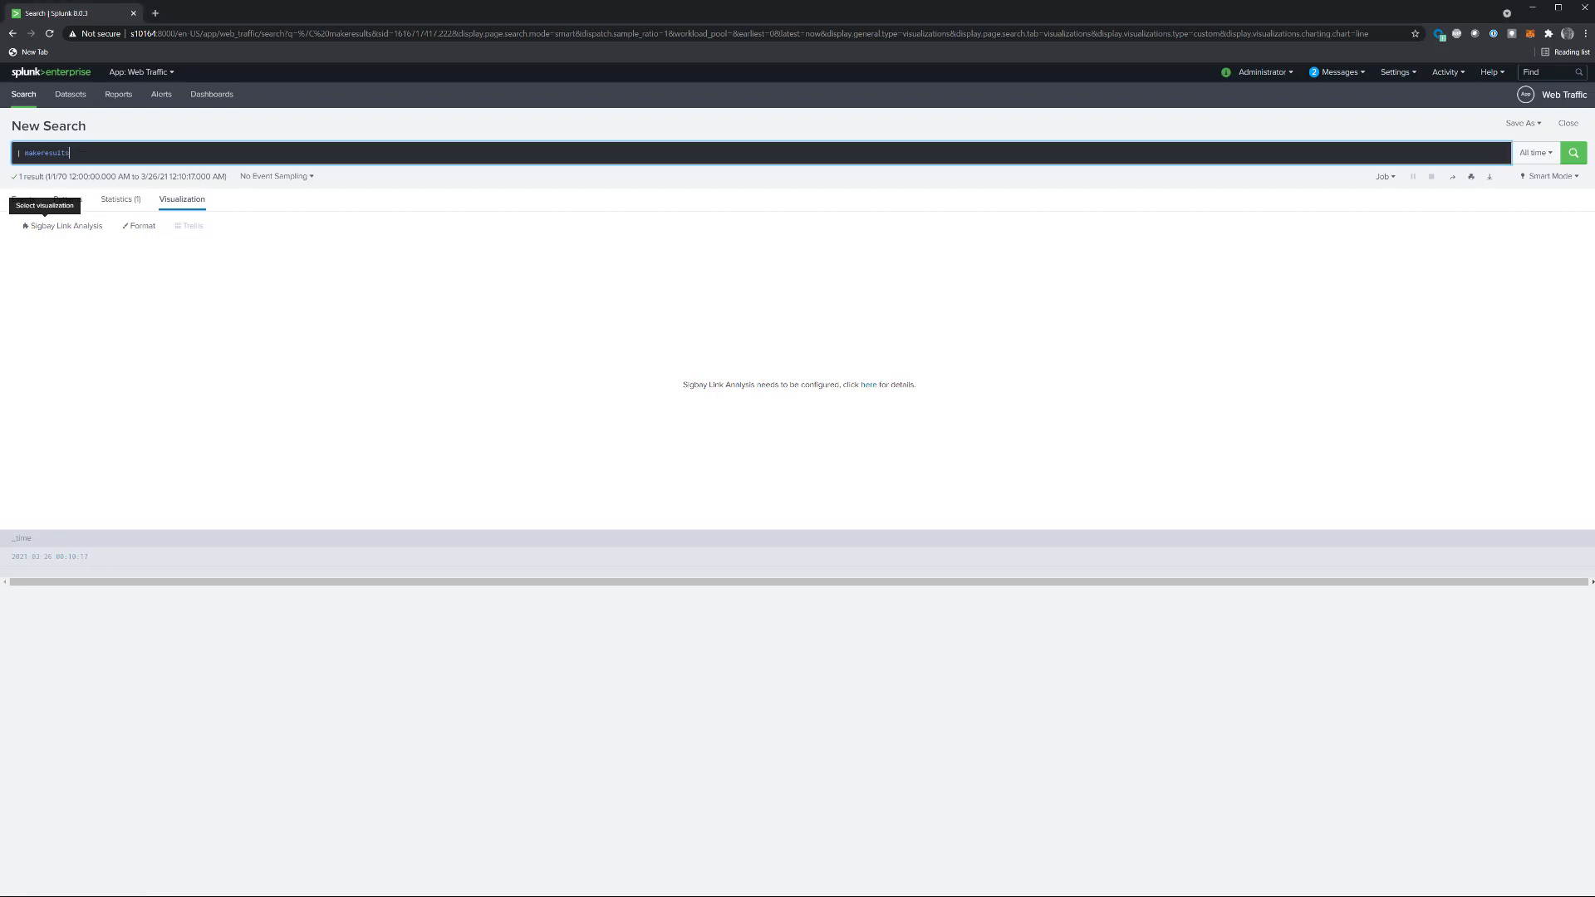
{"action": "key", "text": "shift+Return"}
{"action": "key", "text": "shift+Return"}
{"action": "type", "text": "index=webt | head 1000 | table Country src_ip username_tried logged_in accept_language http_method status bytes_in http_user_agent uri_path"}
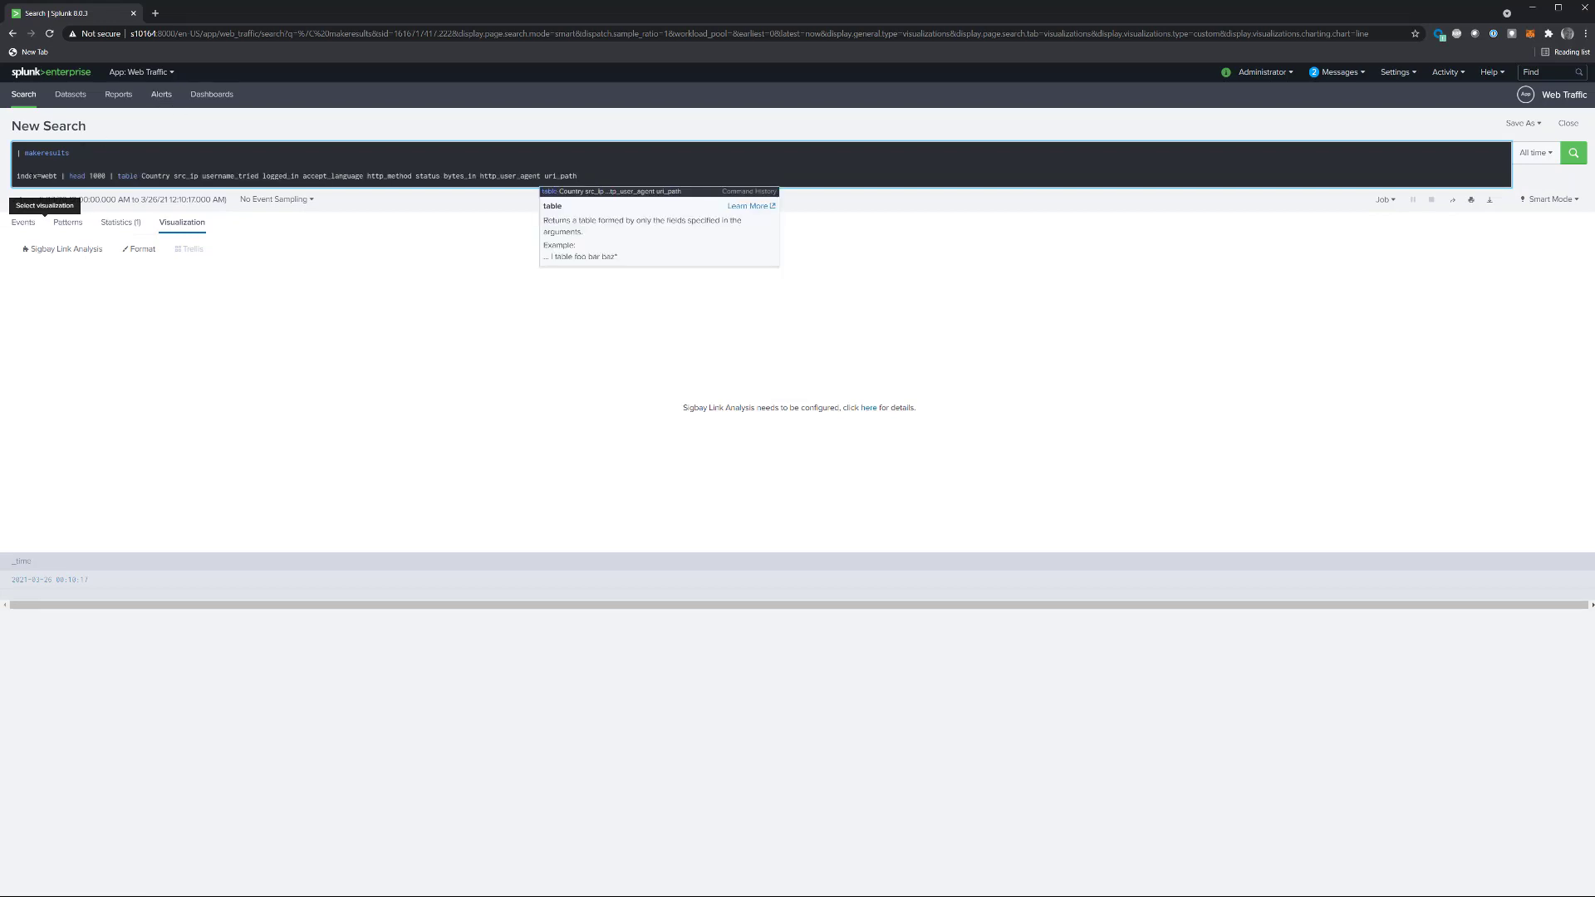
{"action": "left_click", "coordinate": [31, 176]}
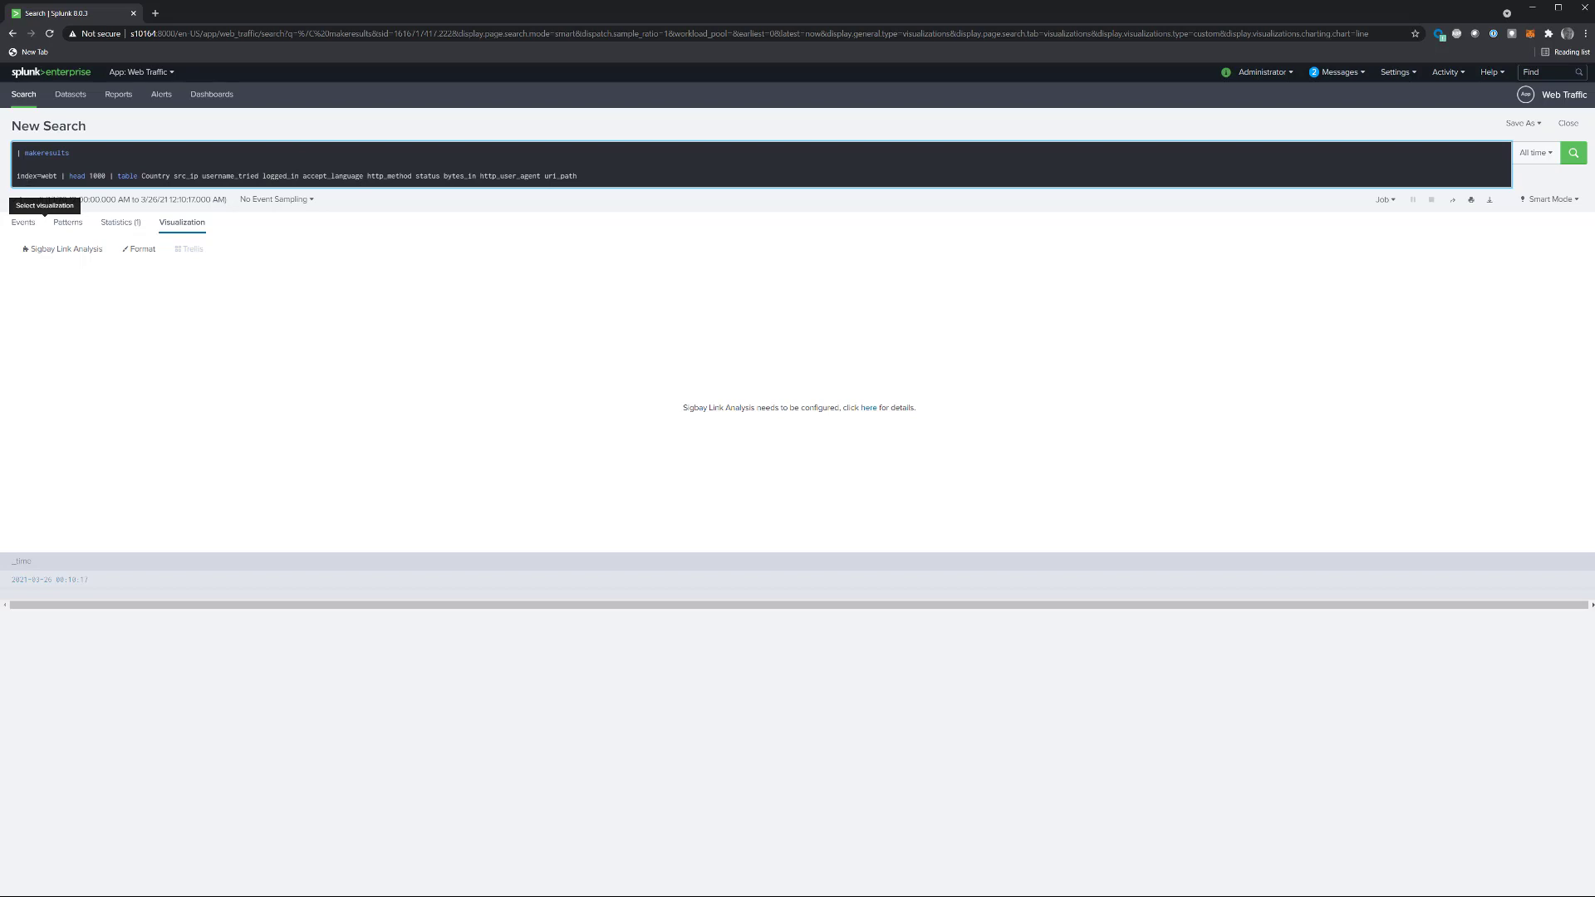
{"action": "key", "text": "alt+Tab"}
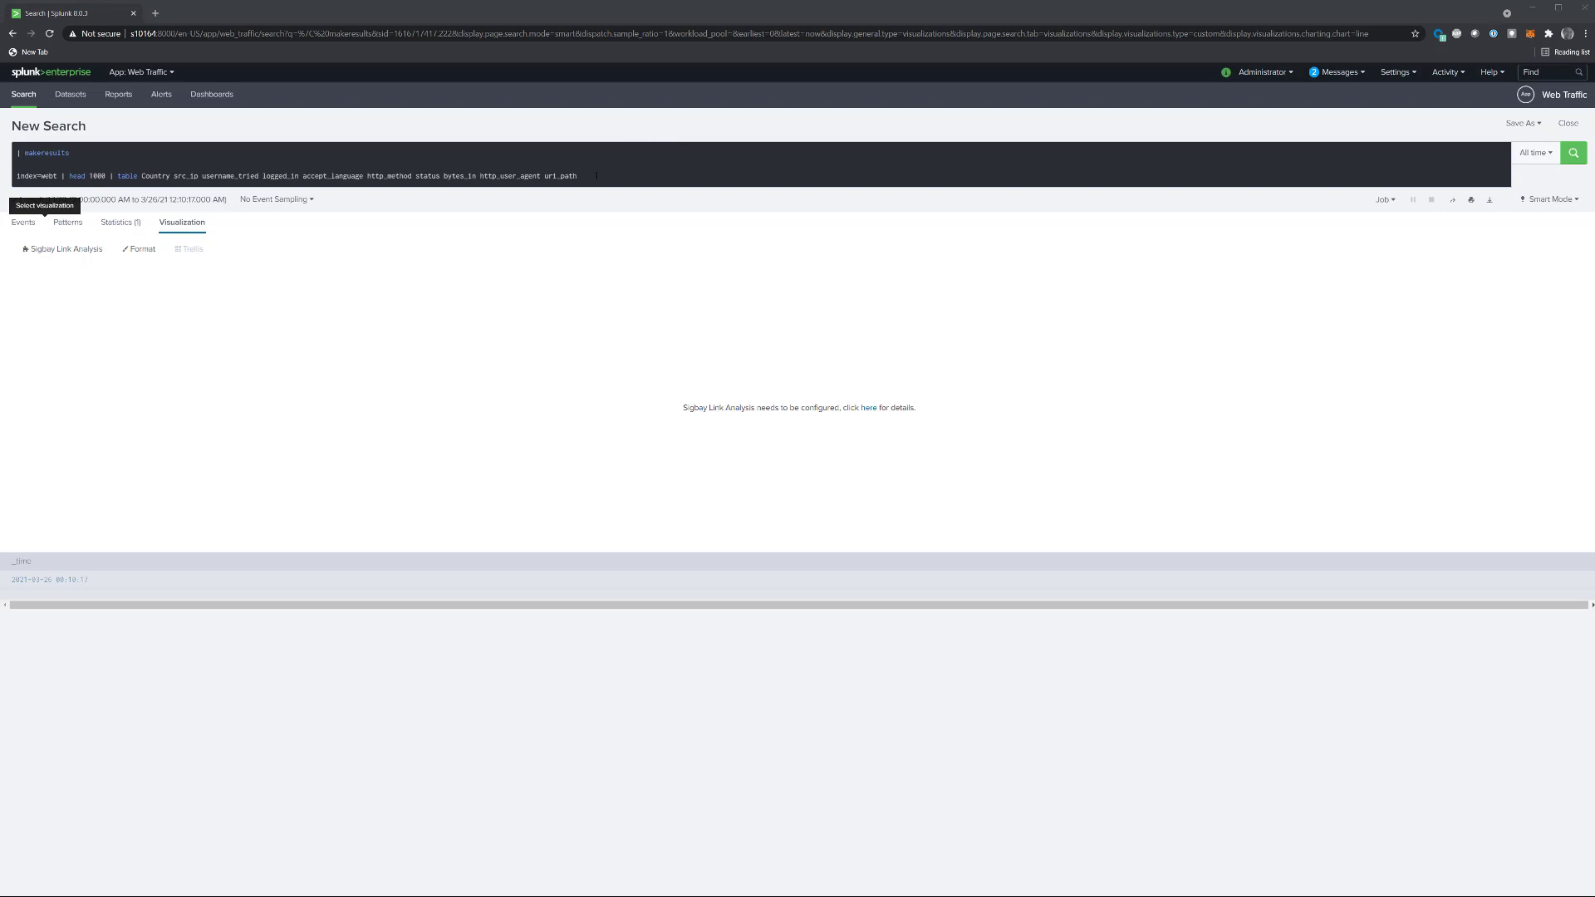
Step: Add the field list Country|src_ip|username_tried|logged_in|accept_language|http_method|status|http_user_agent|uri_path below the query and select it
{"action": "left_click", "coordinate": [596, 176]}
{"action": "key", "text": "shift+Return"}
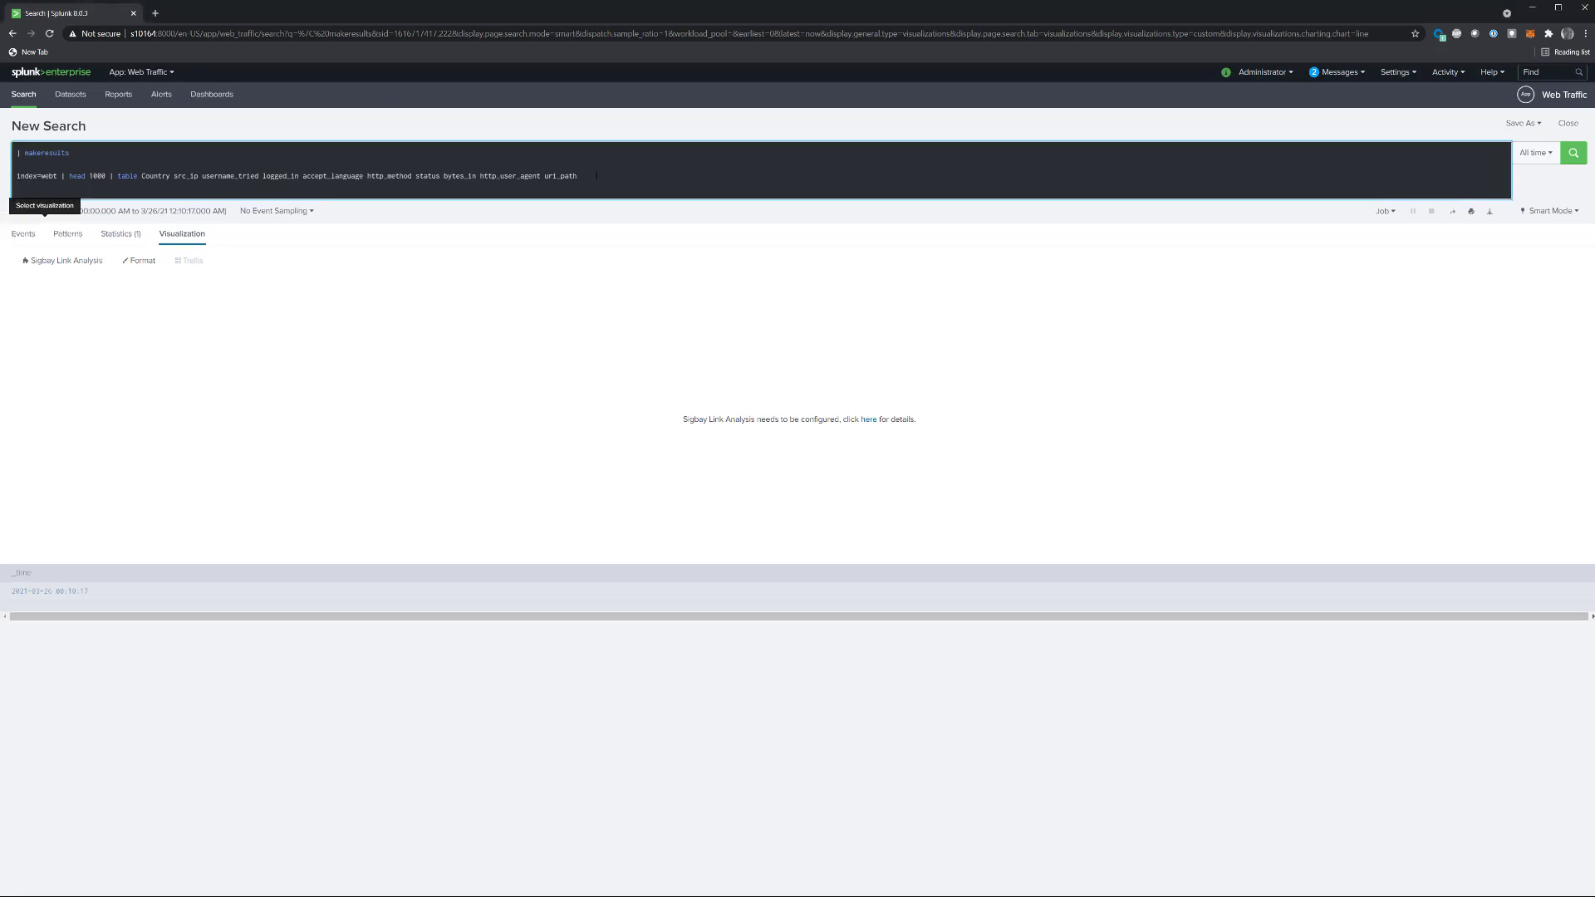
{"action": "type", "text": "Country|src_ip|username_tried|logged_in|accept_language|http_method|status|http_user_agent|uri_path"}
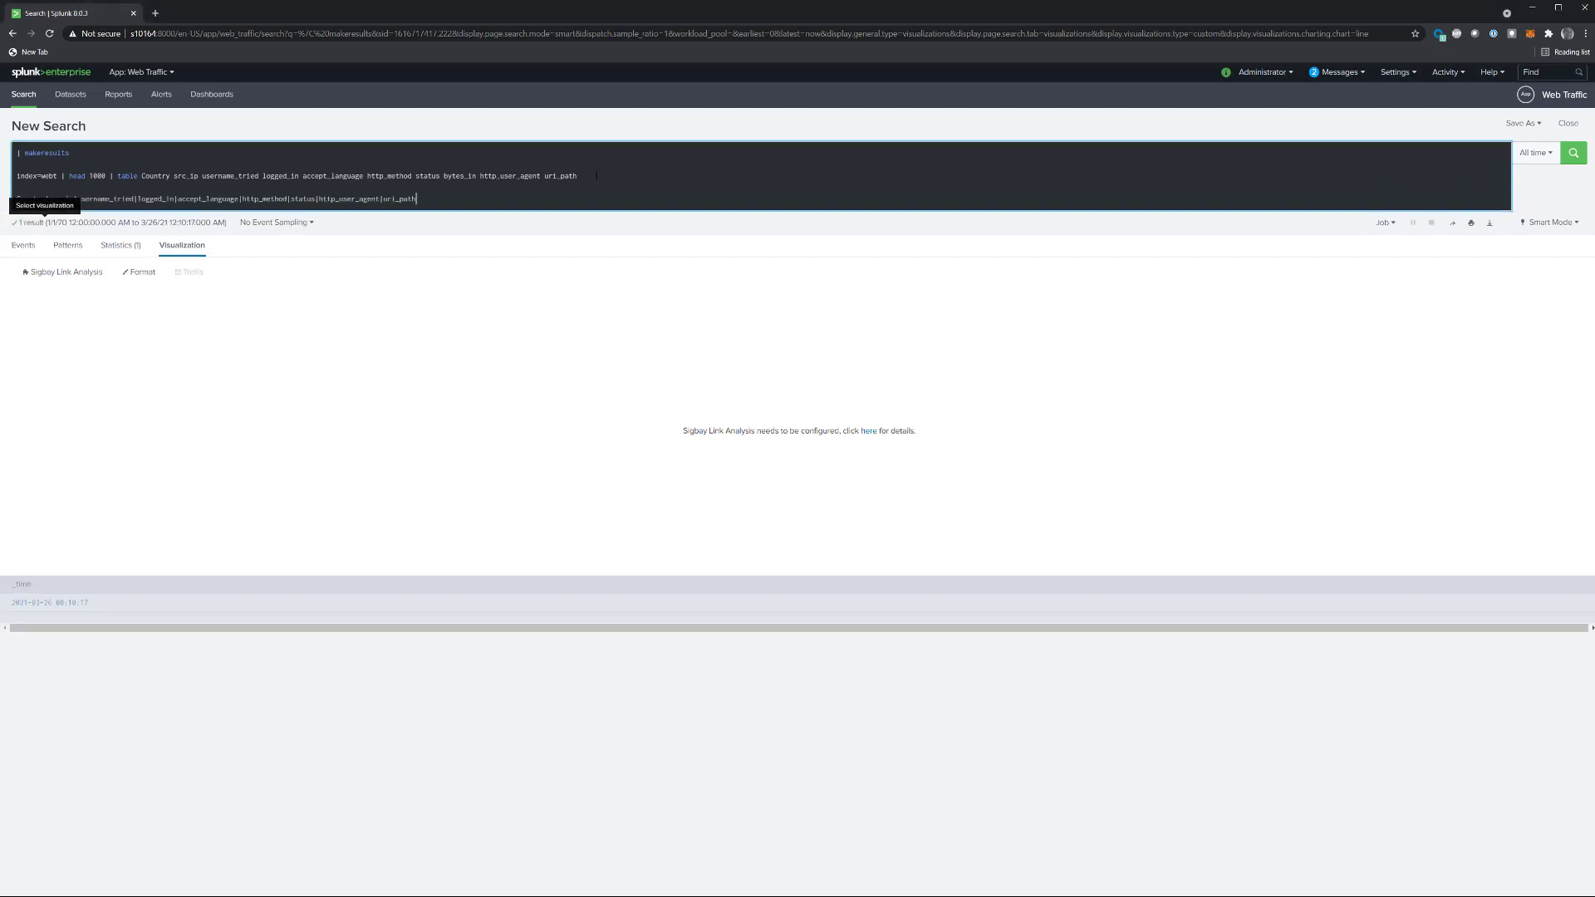
{"action": "left_click", "coordinate": [619, 166]}
{"action": "key", "text": "Home"}
{"action": "key", "text": "Right"}
{"action": "key", "text": "shift+End"}
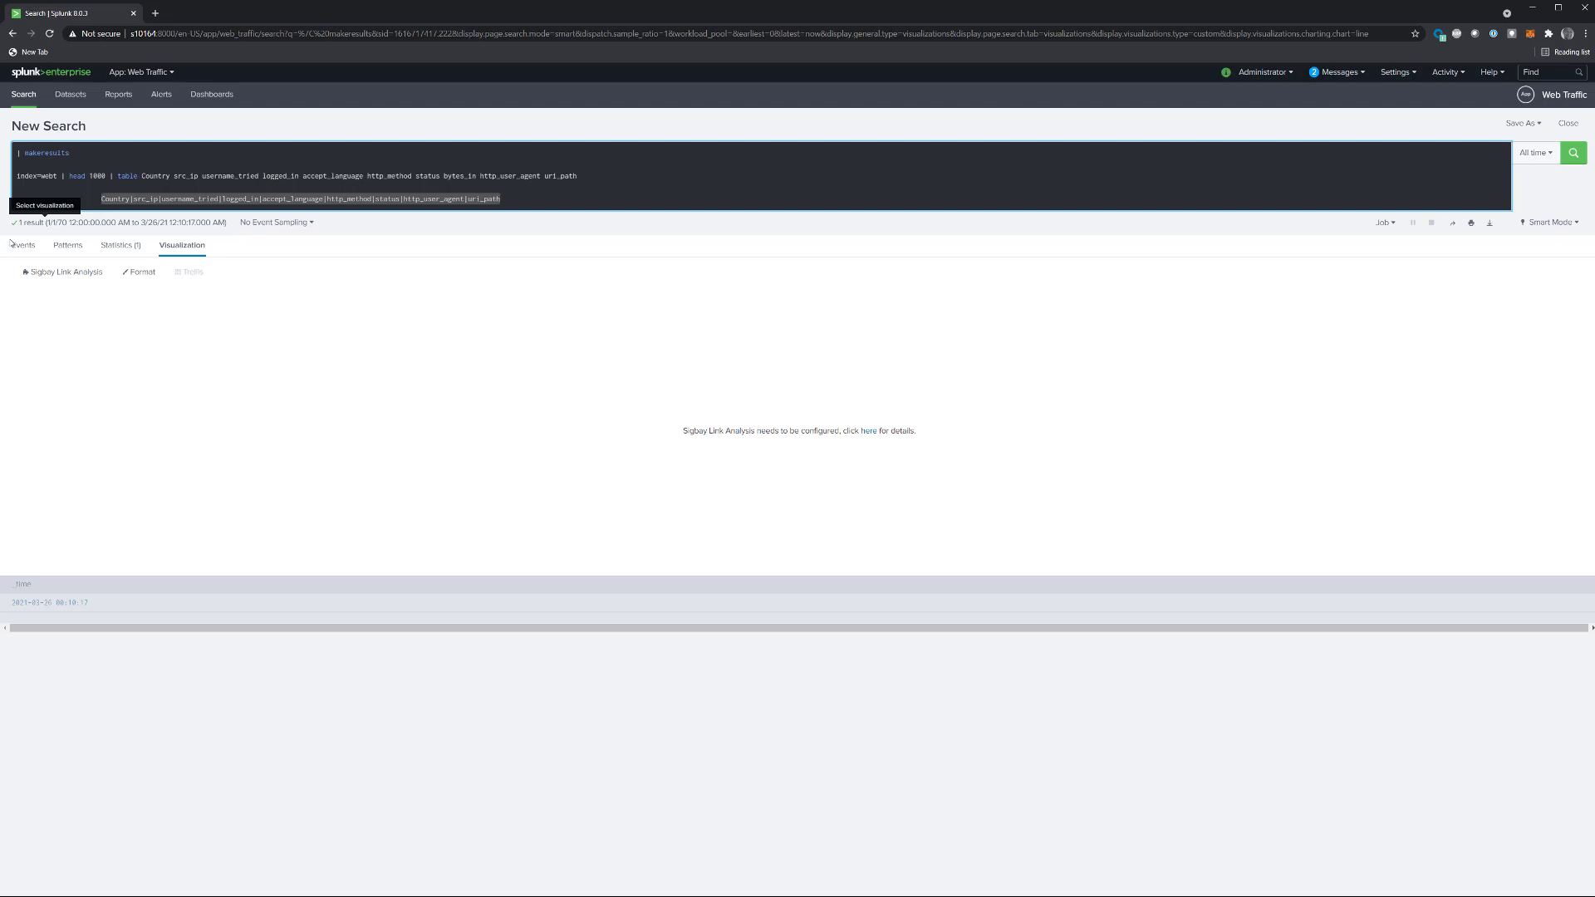
Step: Configure the link analysis with data model webt, dataset webt and the copied field list from Country through uri_path
{"action": "left_click", "coordinate": [128, 273]}
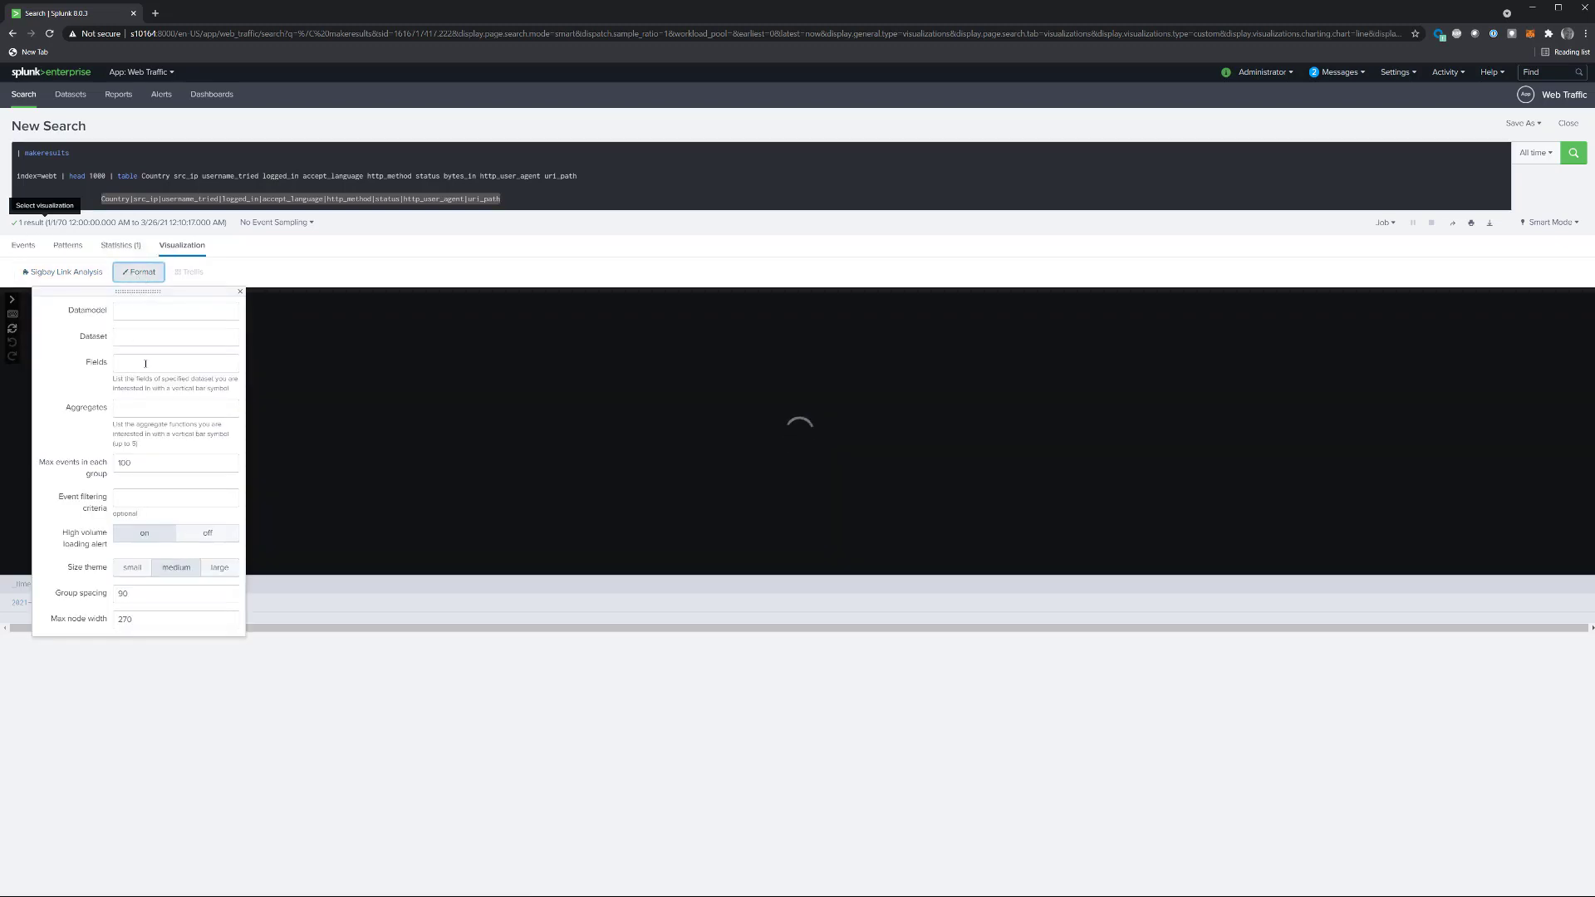
{"action": "left_click", "coordinate": [146, 363]}
{"action": "key", "text": "ctrl+v"}
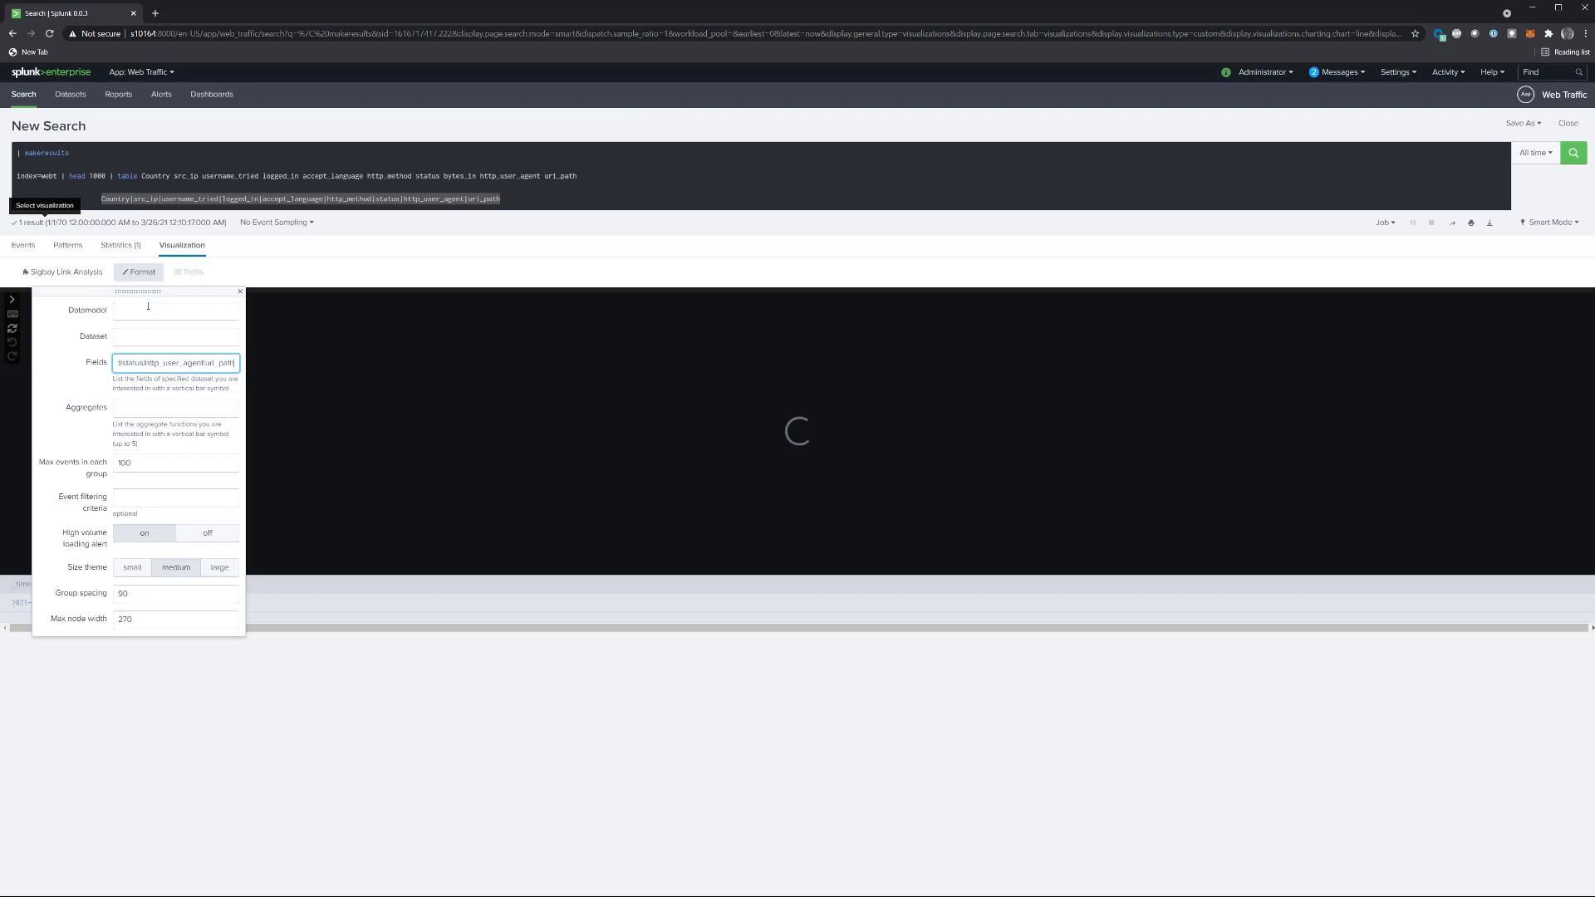
{"action": "left_click", "coordinate": [148, 308]}
{"action": "type", "text": "webt"}
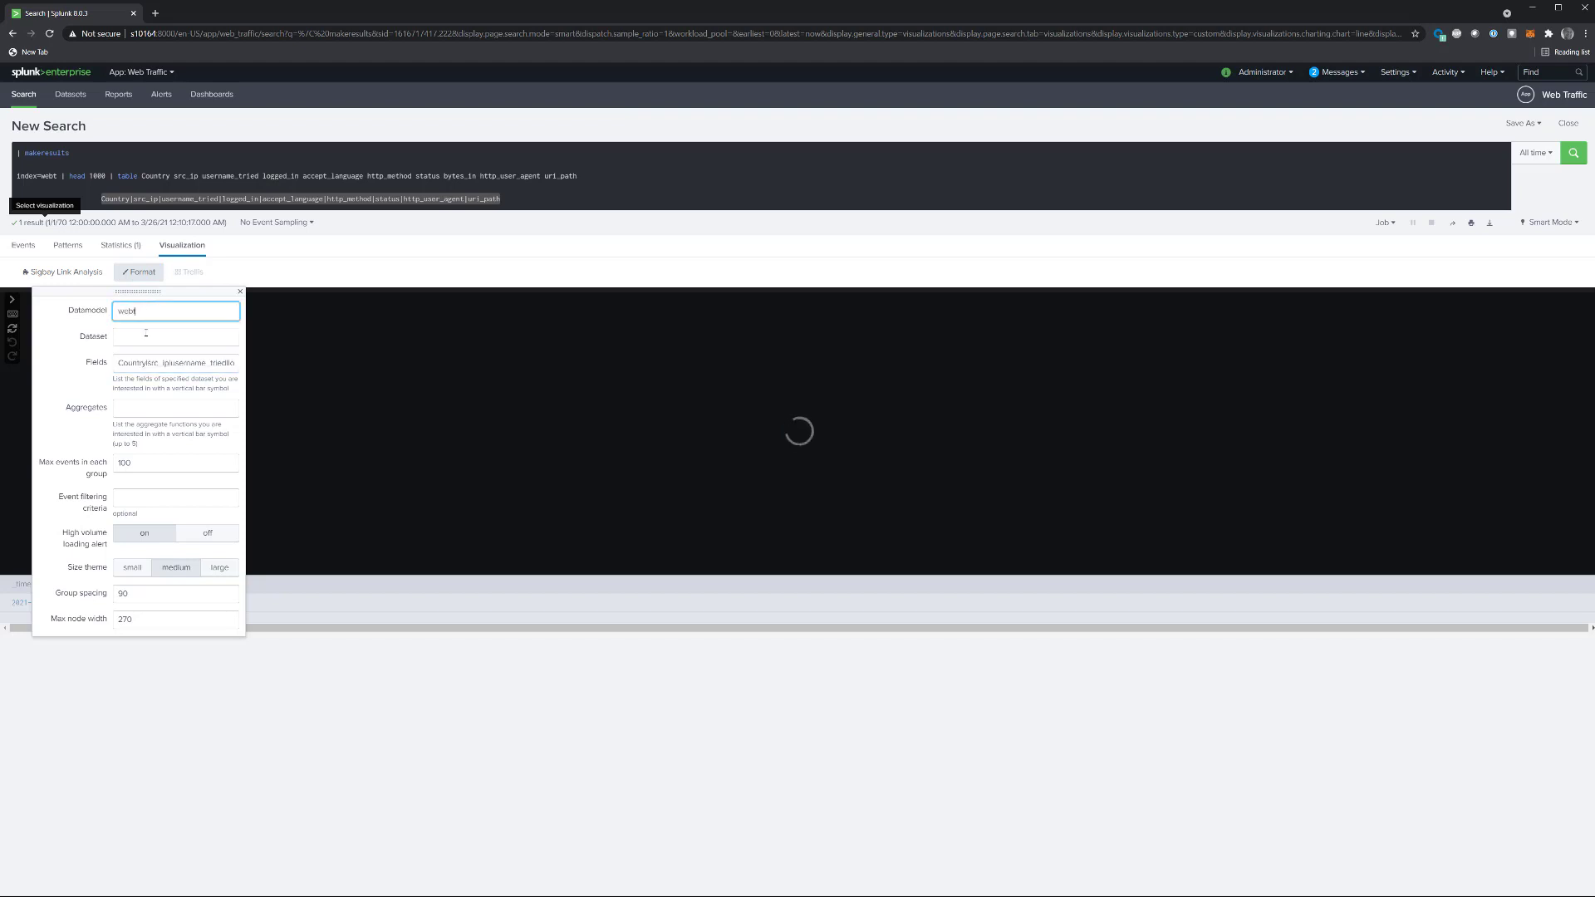
{"action": "left_click", "coordinate": [146, 334]}
{"action": "type", "text": "we"}
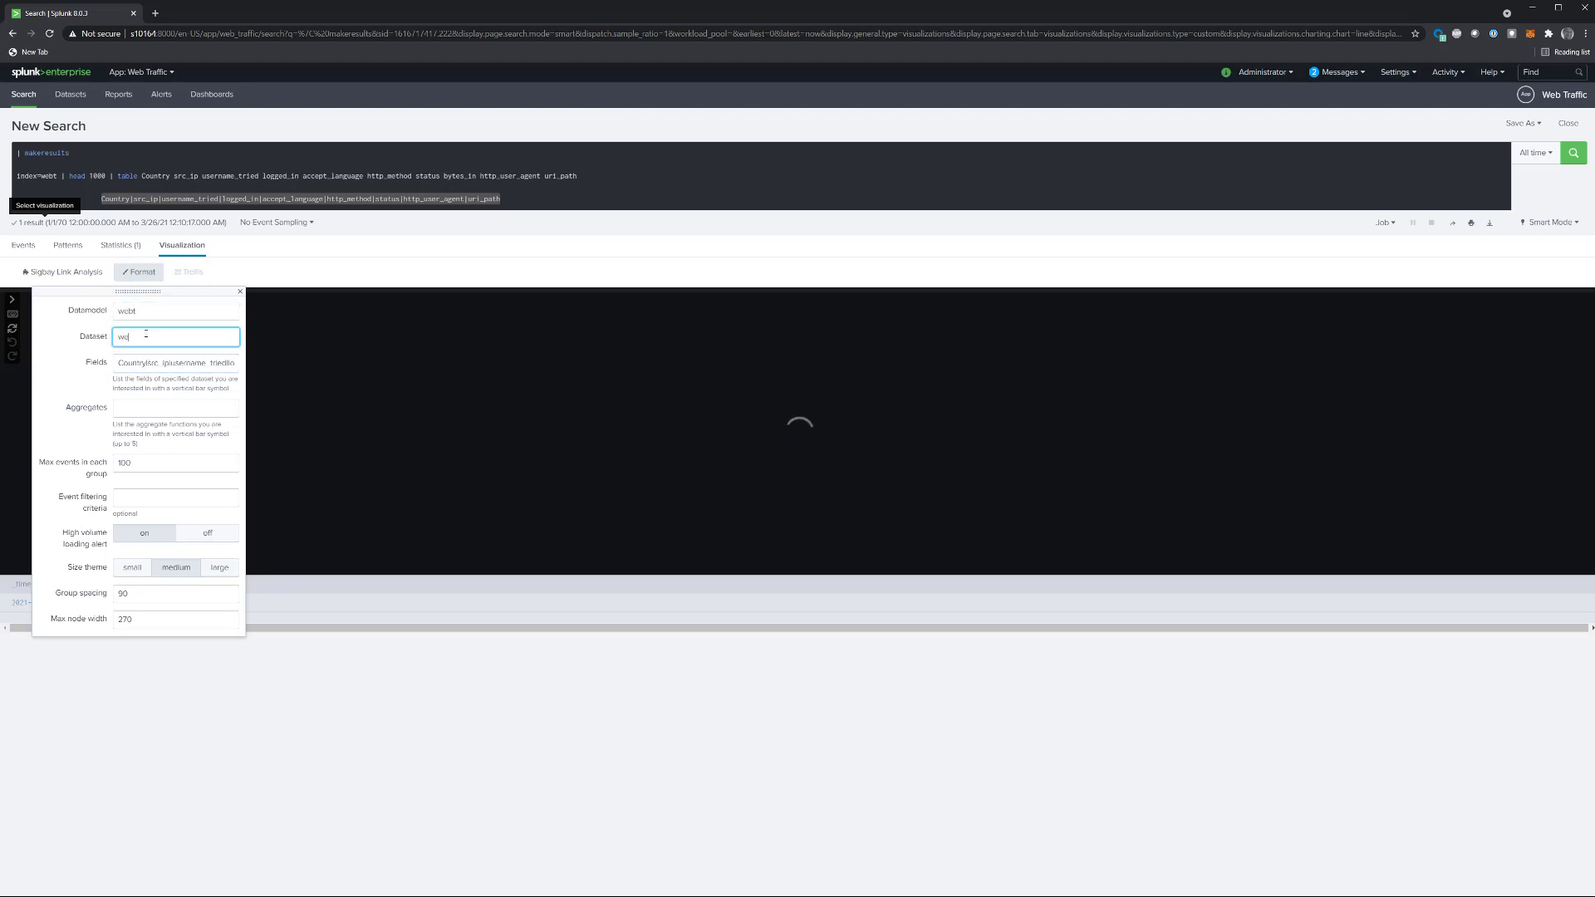
{"action": "type", "text": "bt"}
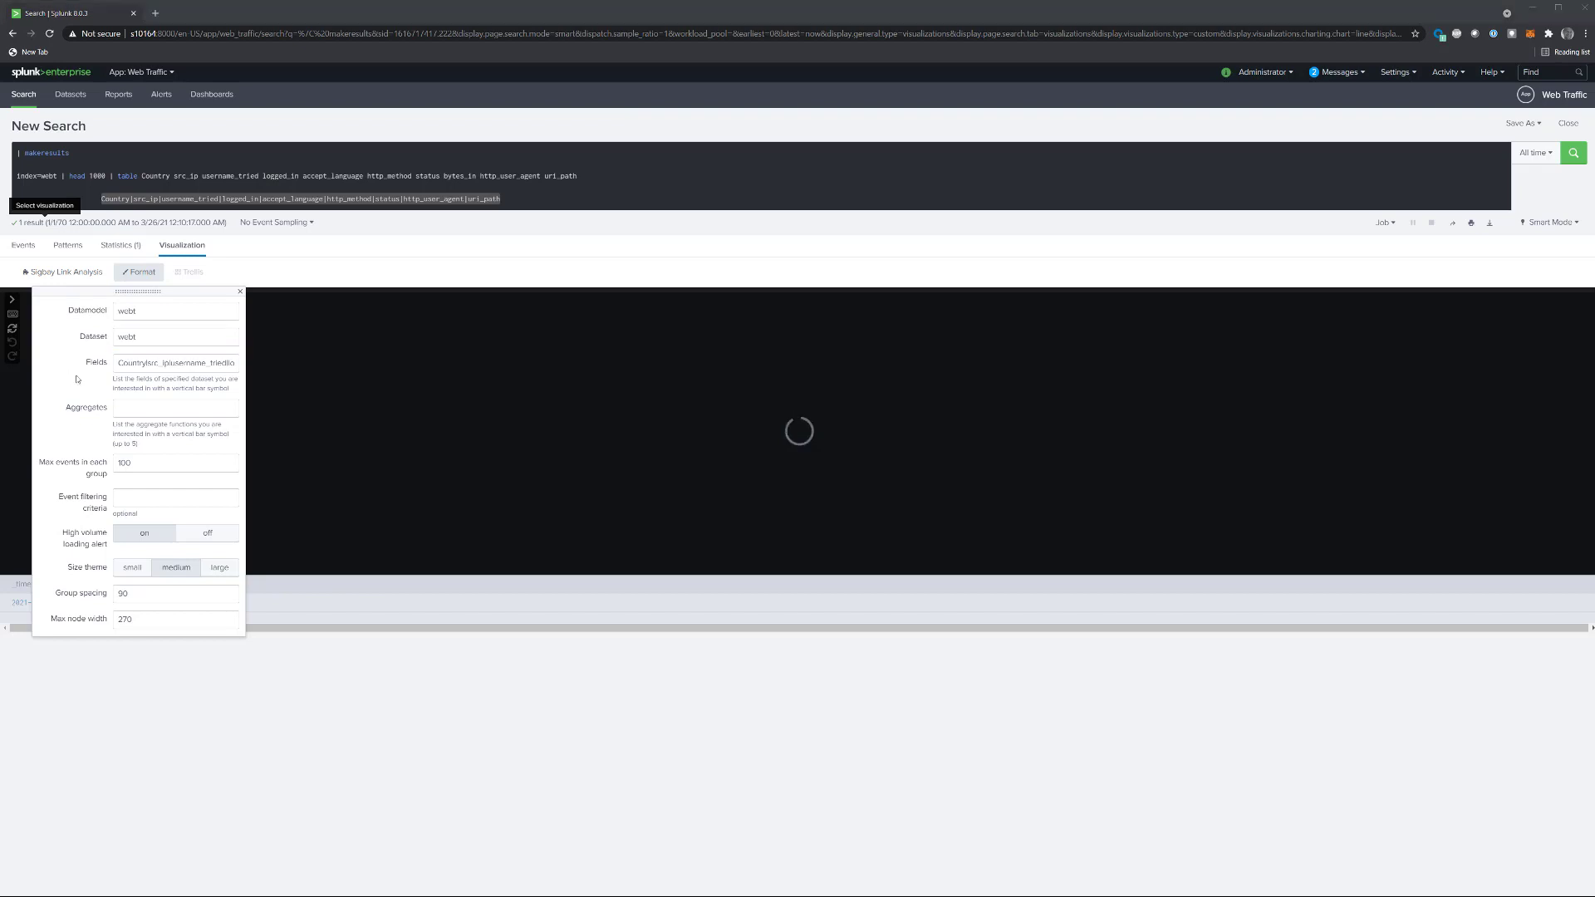
Step: Replace the whole search text with the aggregates: count as Events, sum(bytes_in) as BytesIn, dc(username_tried) as Usernames
{"action": "left_click", "coordinate": [115, 404]}
{"action": "left_click", "coordinate": [666, 168]}
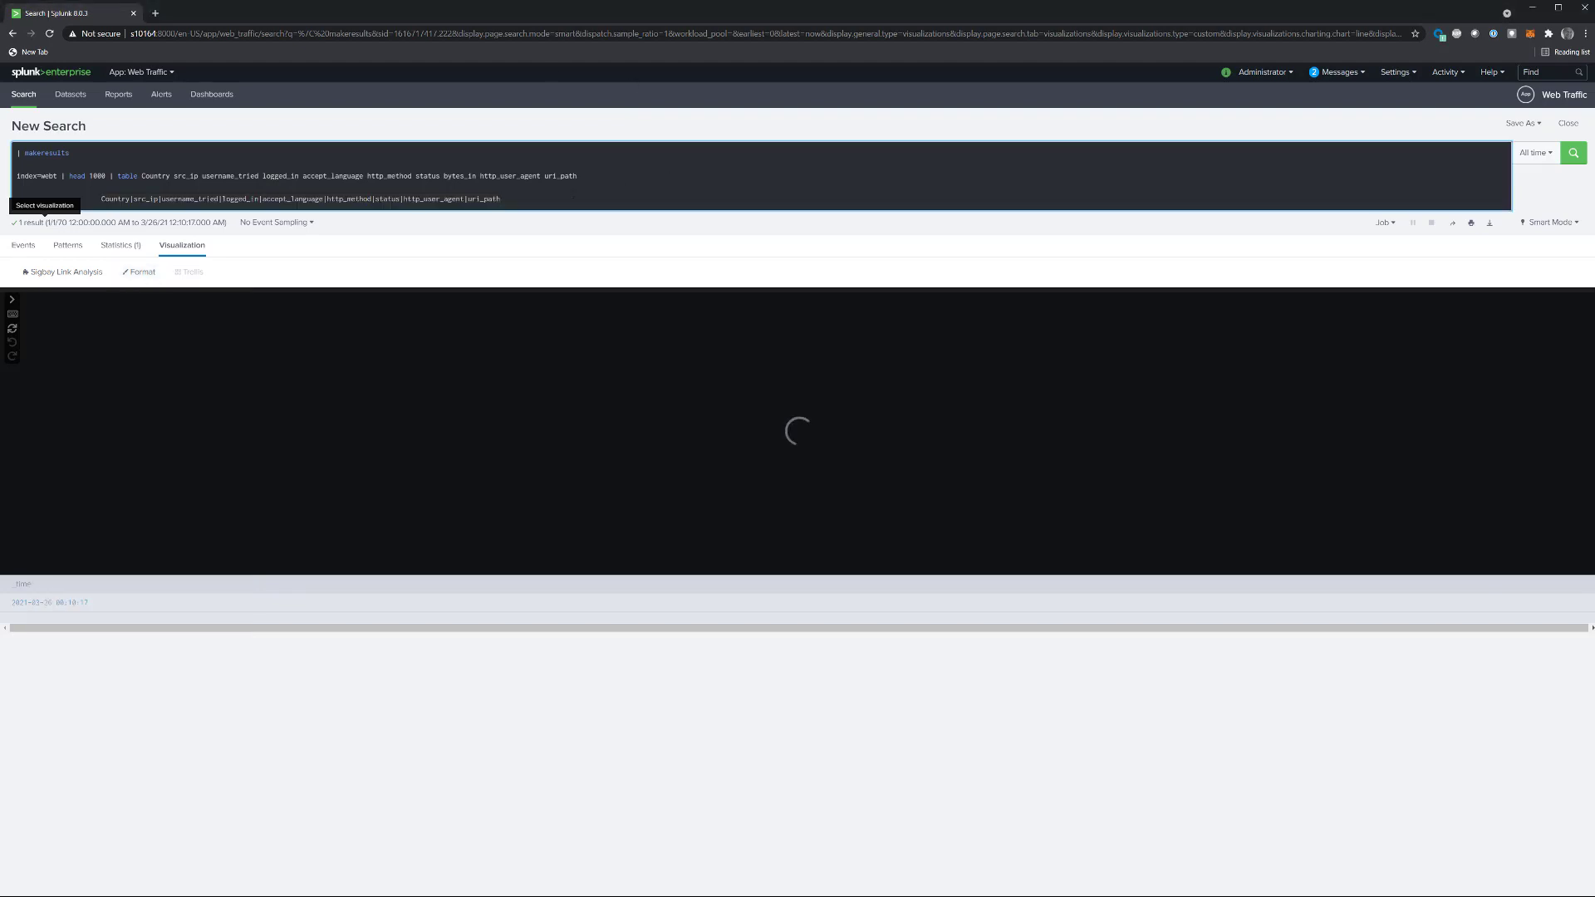
{"action": "key", "text": "ctrl+a"}
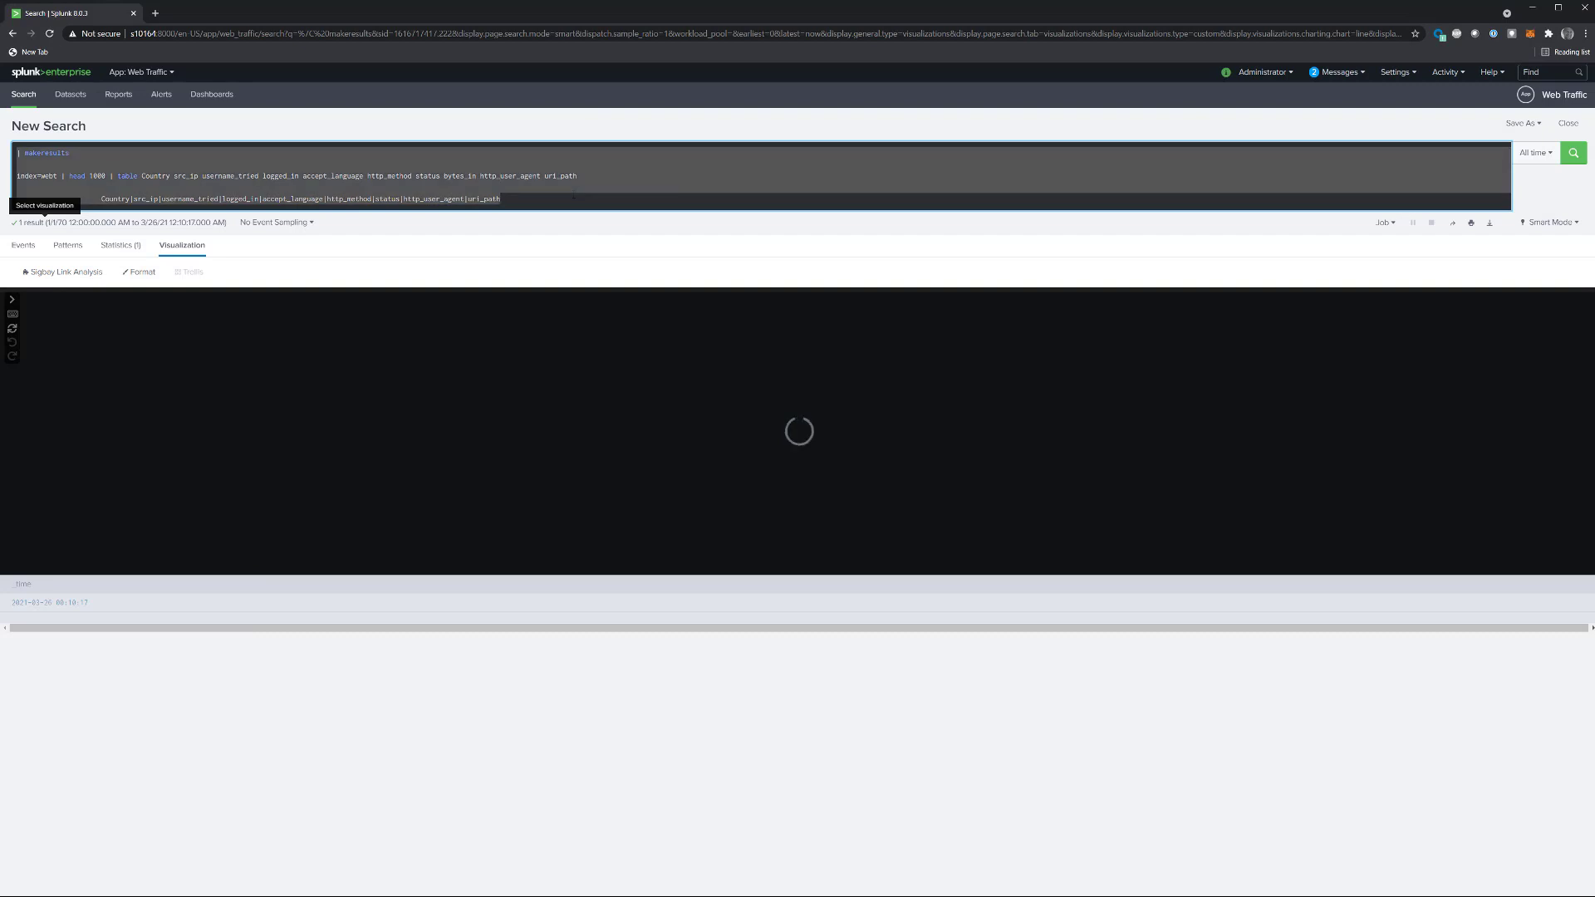
{"action": "type", "text": "count as Events, sum(bytes_in) as BytesIn, dc(username_tried) as Usernames"}
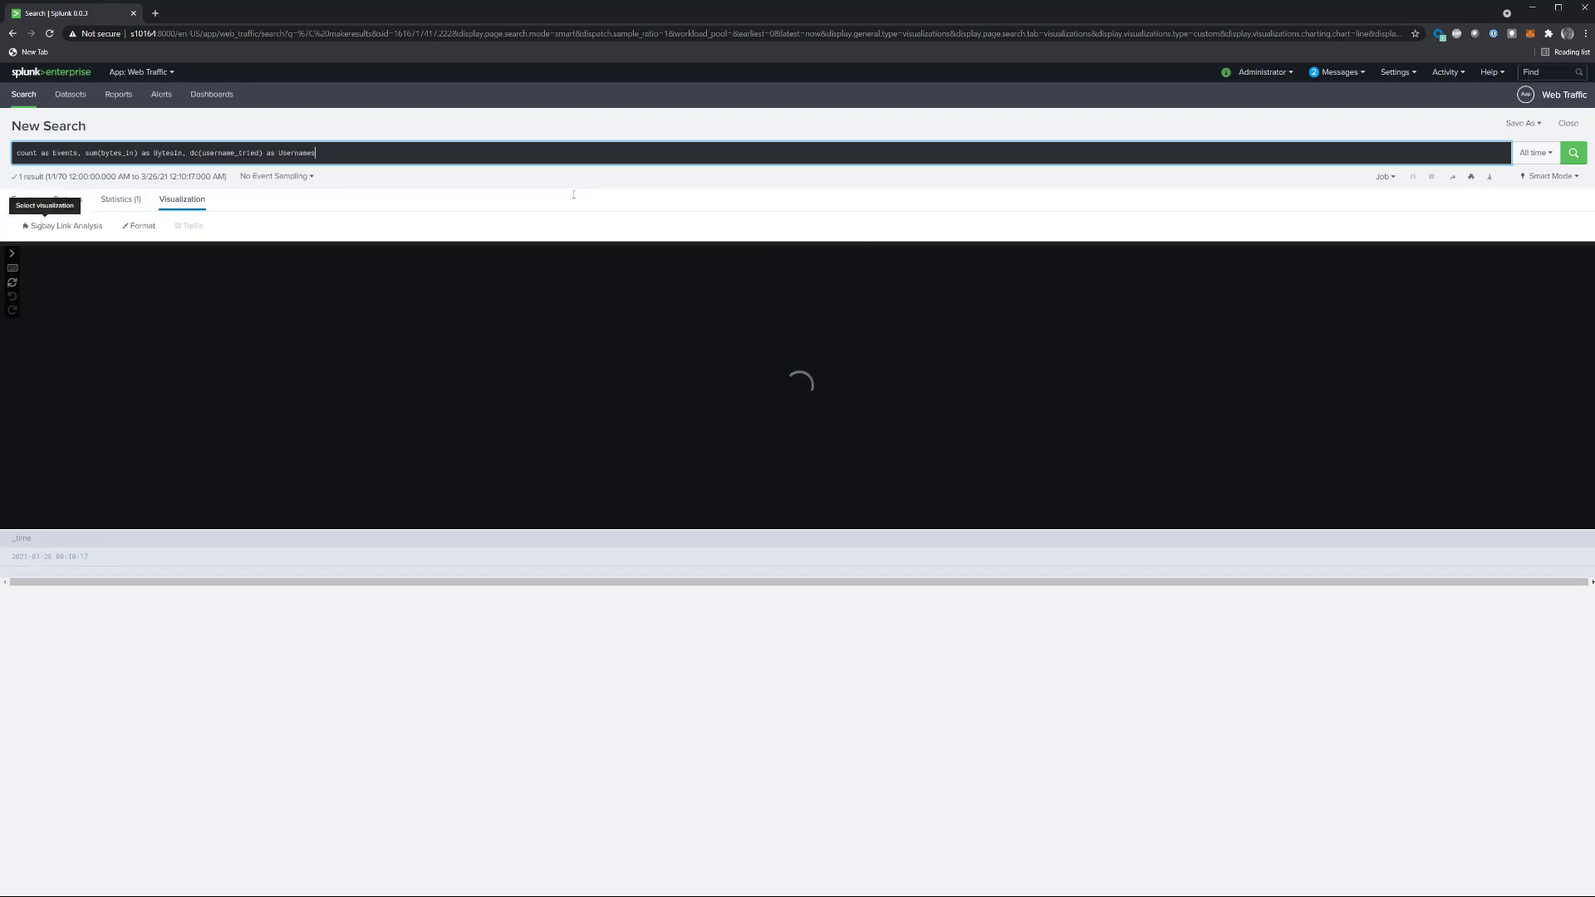
Step: Separate the three aggregates with vertical bars, giving count as Events|sum(bytes_in) as BytesIn|dc(username_tried) as Usernames, and select the whole text
{"action": "key", "text": "Home"}
{"action": "key", "text": "Delete"}
{"action": "key", "text": "Delete"}
{"action": "type", "text": "|"}
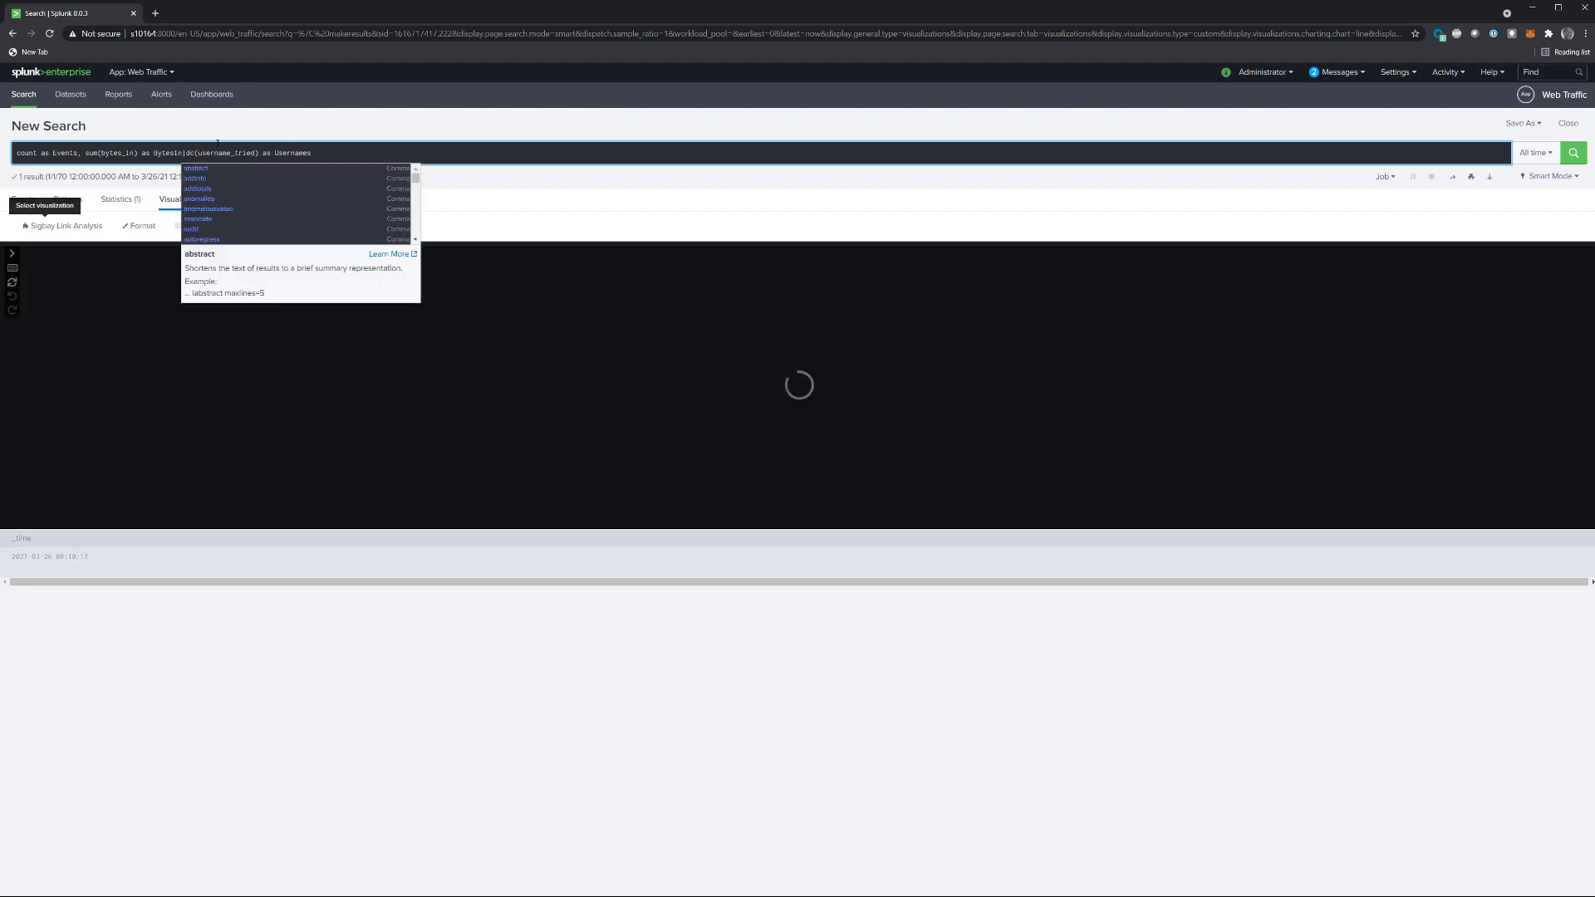
{"action": "left_click", "coordinate": [79, 153]}
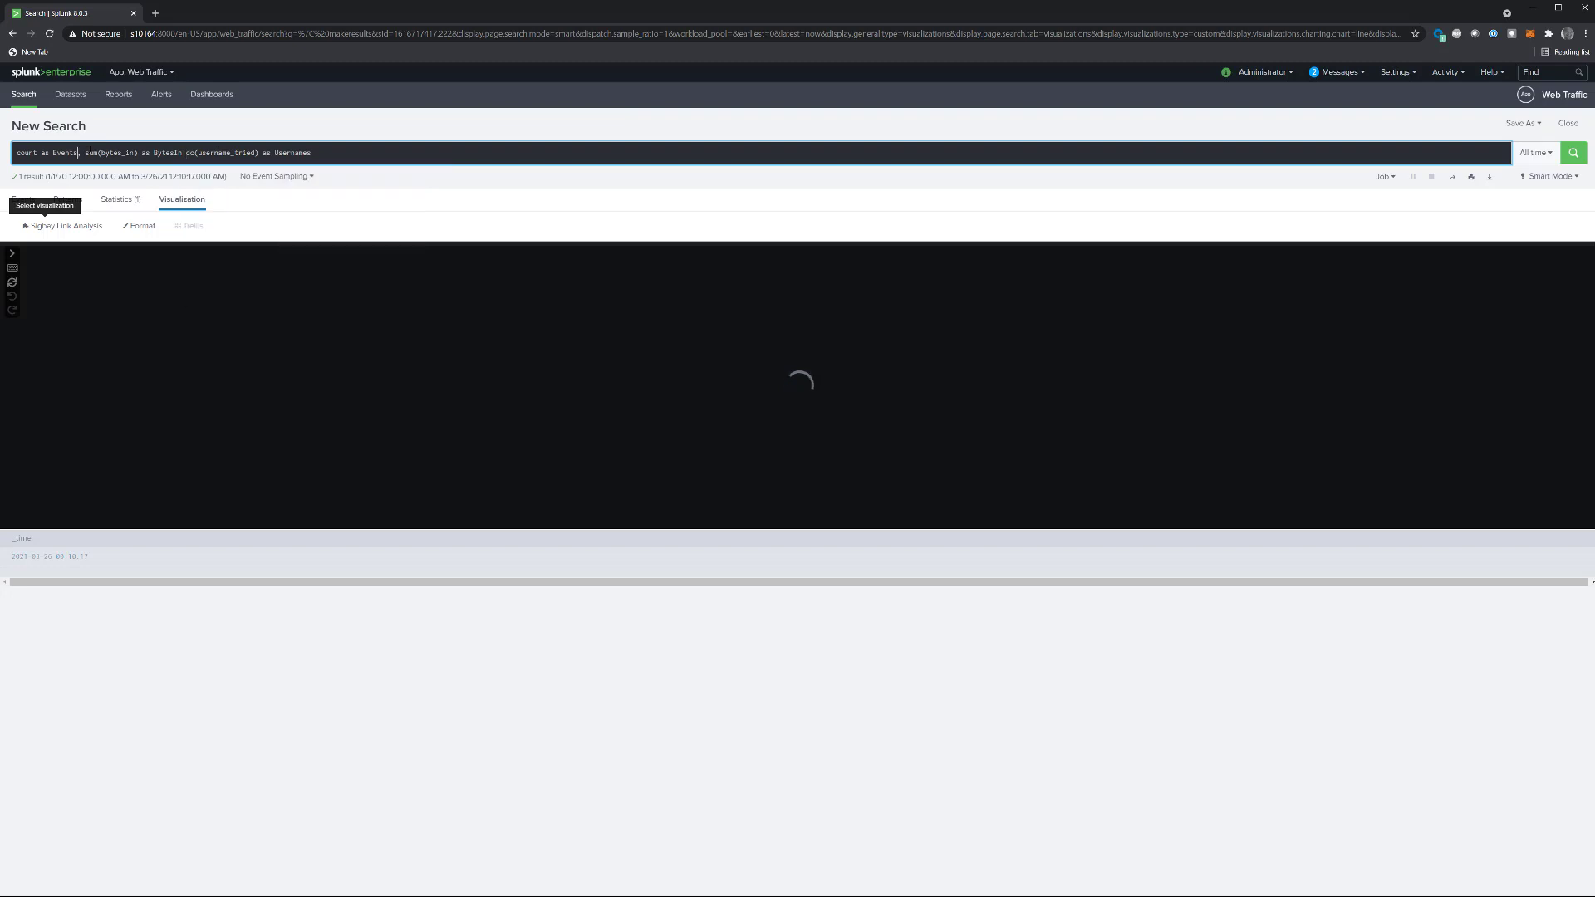
{"action": "key", "text": "Delete"}
{"action": "key", "text": "Delete"}
{"action": "type", "text": "|"}
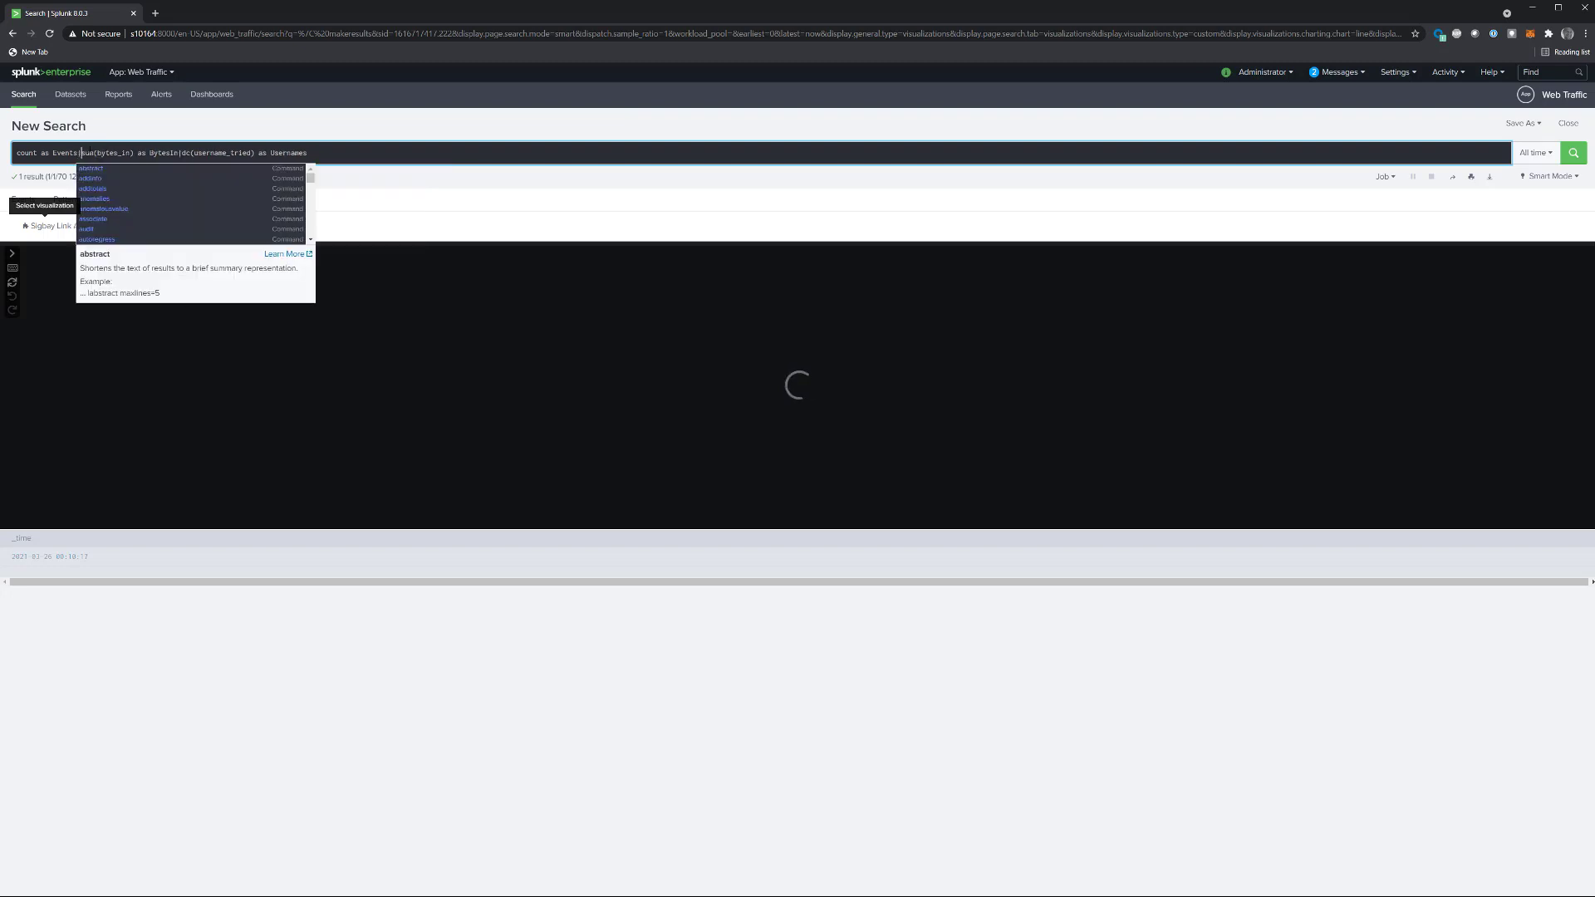
{"action": "key", "text": "Home"}
{"action": "key", "text": "shift+End"}
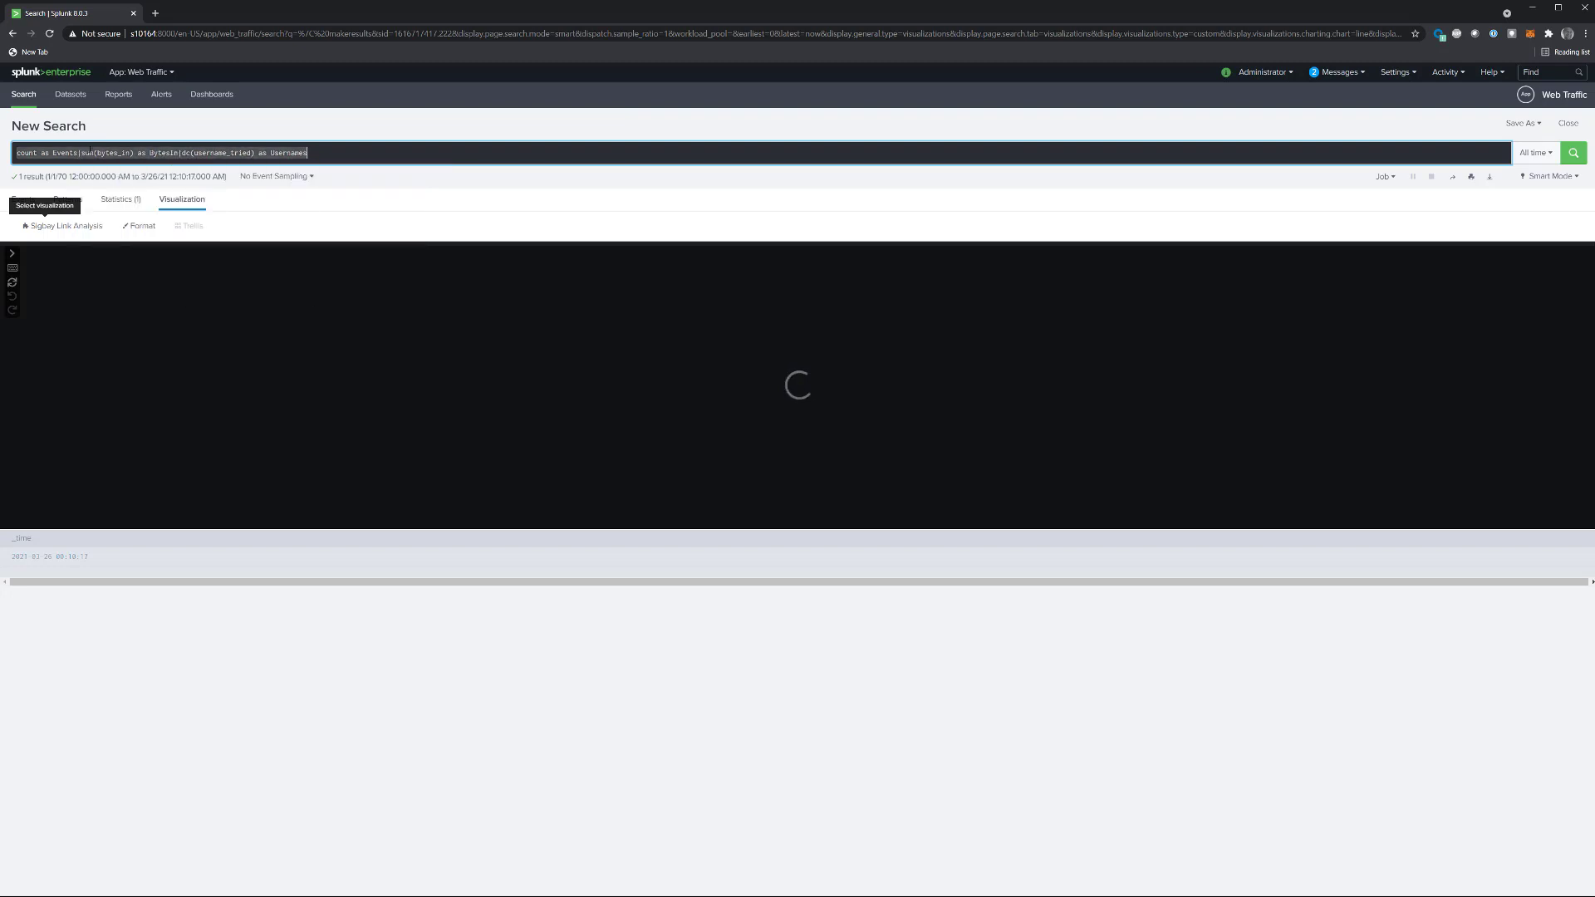
Step: Enter the copied aggregate list in the visualization's Aggregates setting and set the size theme to large
{"action": "left_click", "coordinate": [147, 227]}
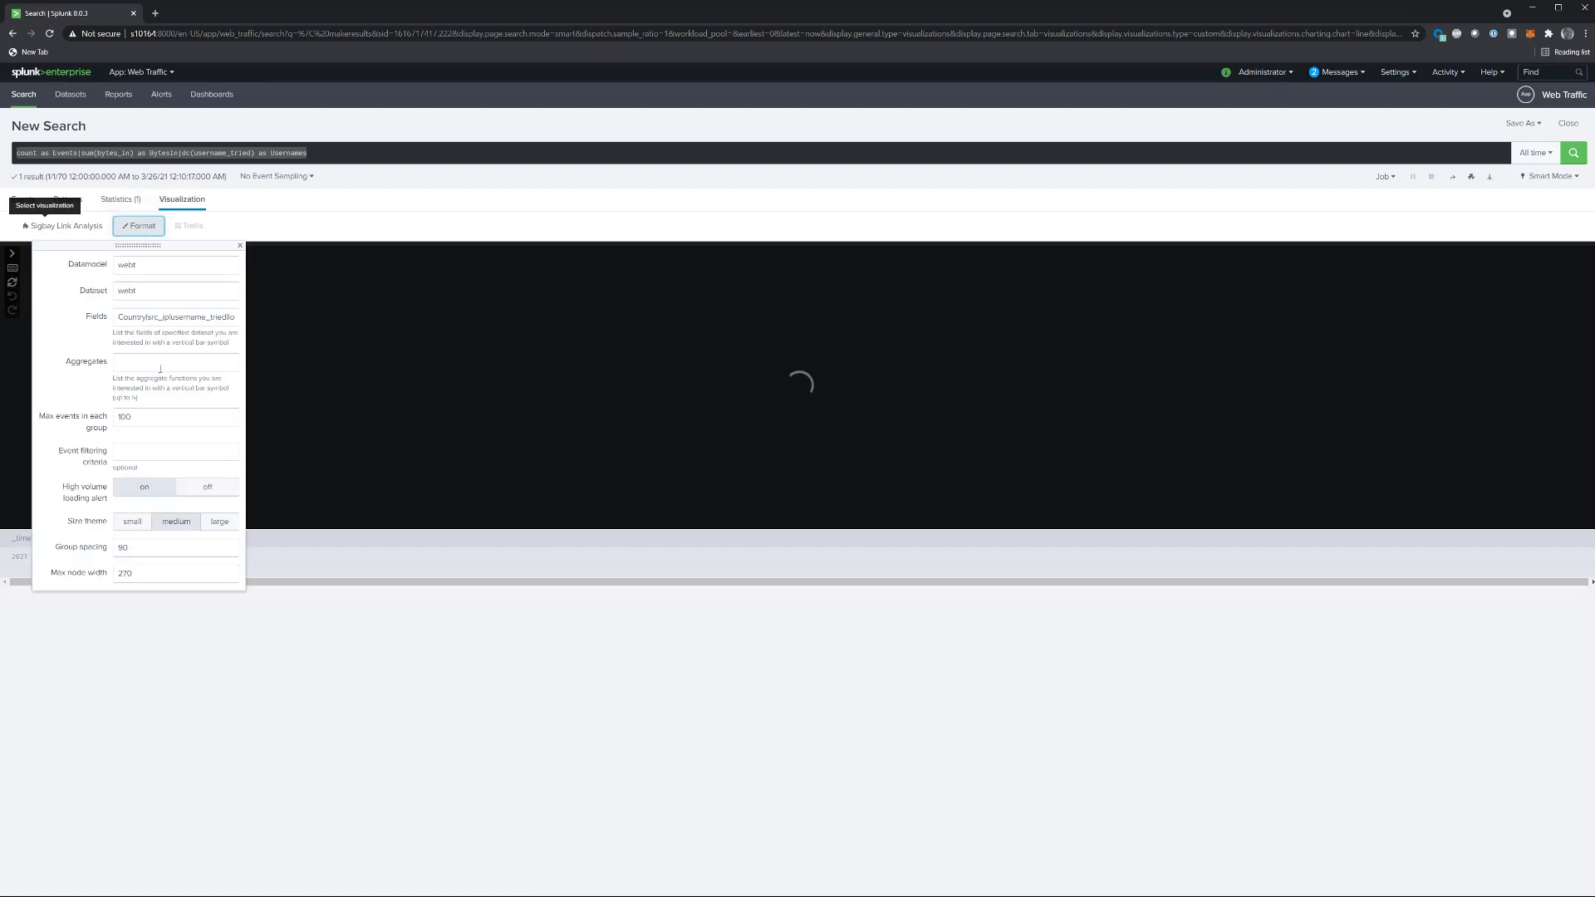
{"action": "left_click", "coordinate": [165, 363]}
{"action": "key", "text": "ctrl+v"}
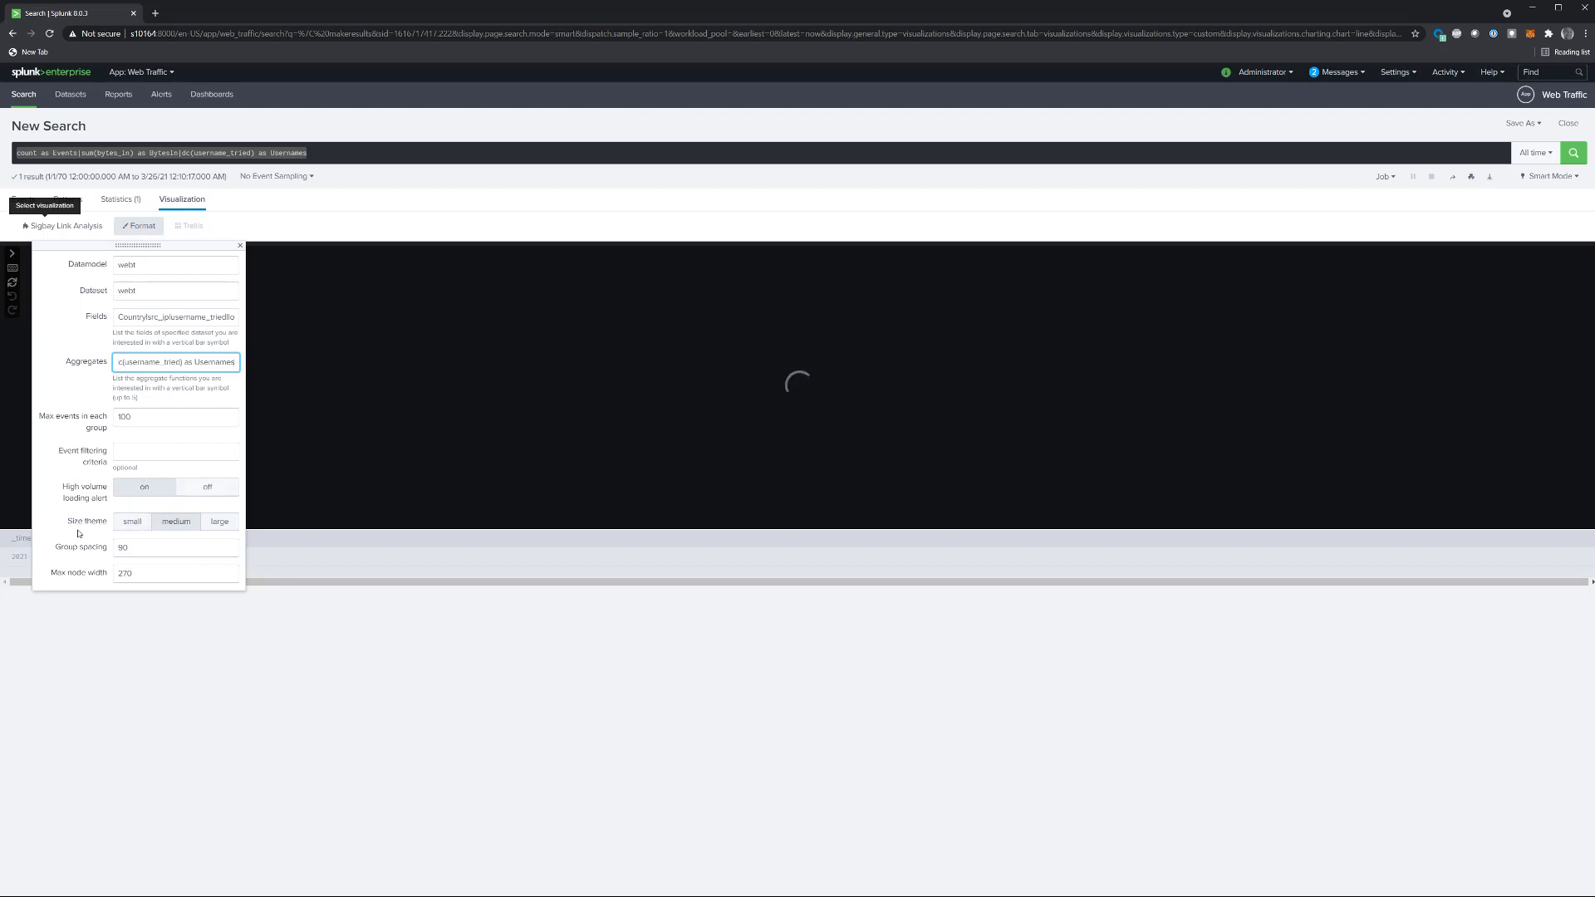
{"action": "left_click", "coordinate": [221, 525]}
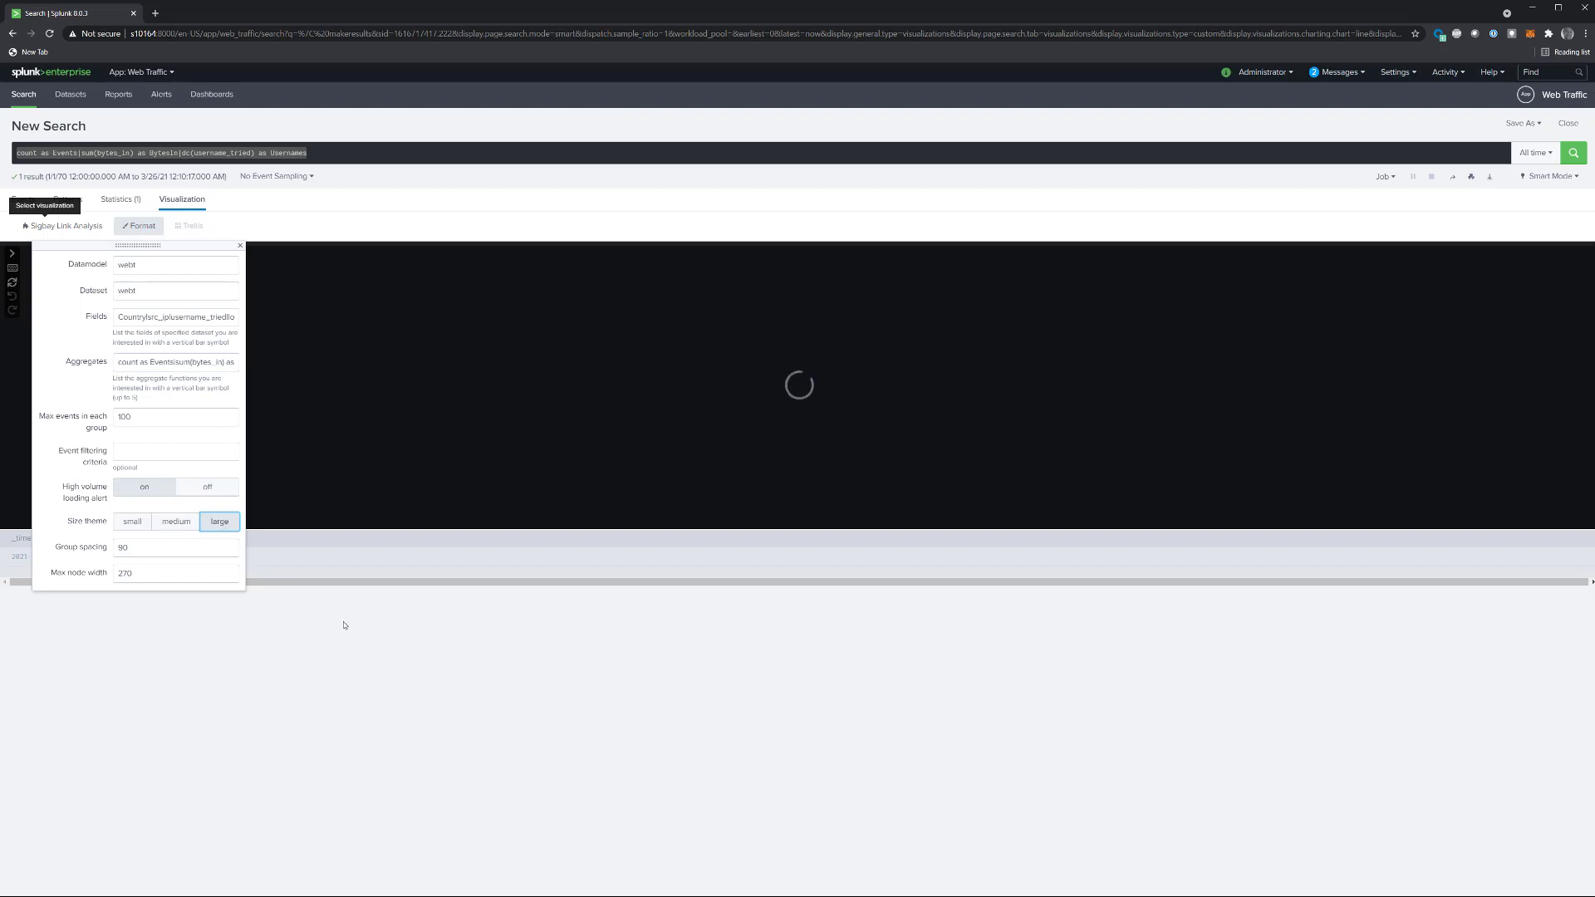
{"action": "left_click", "coordinate": [336, 655]}
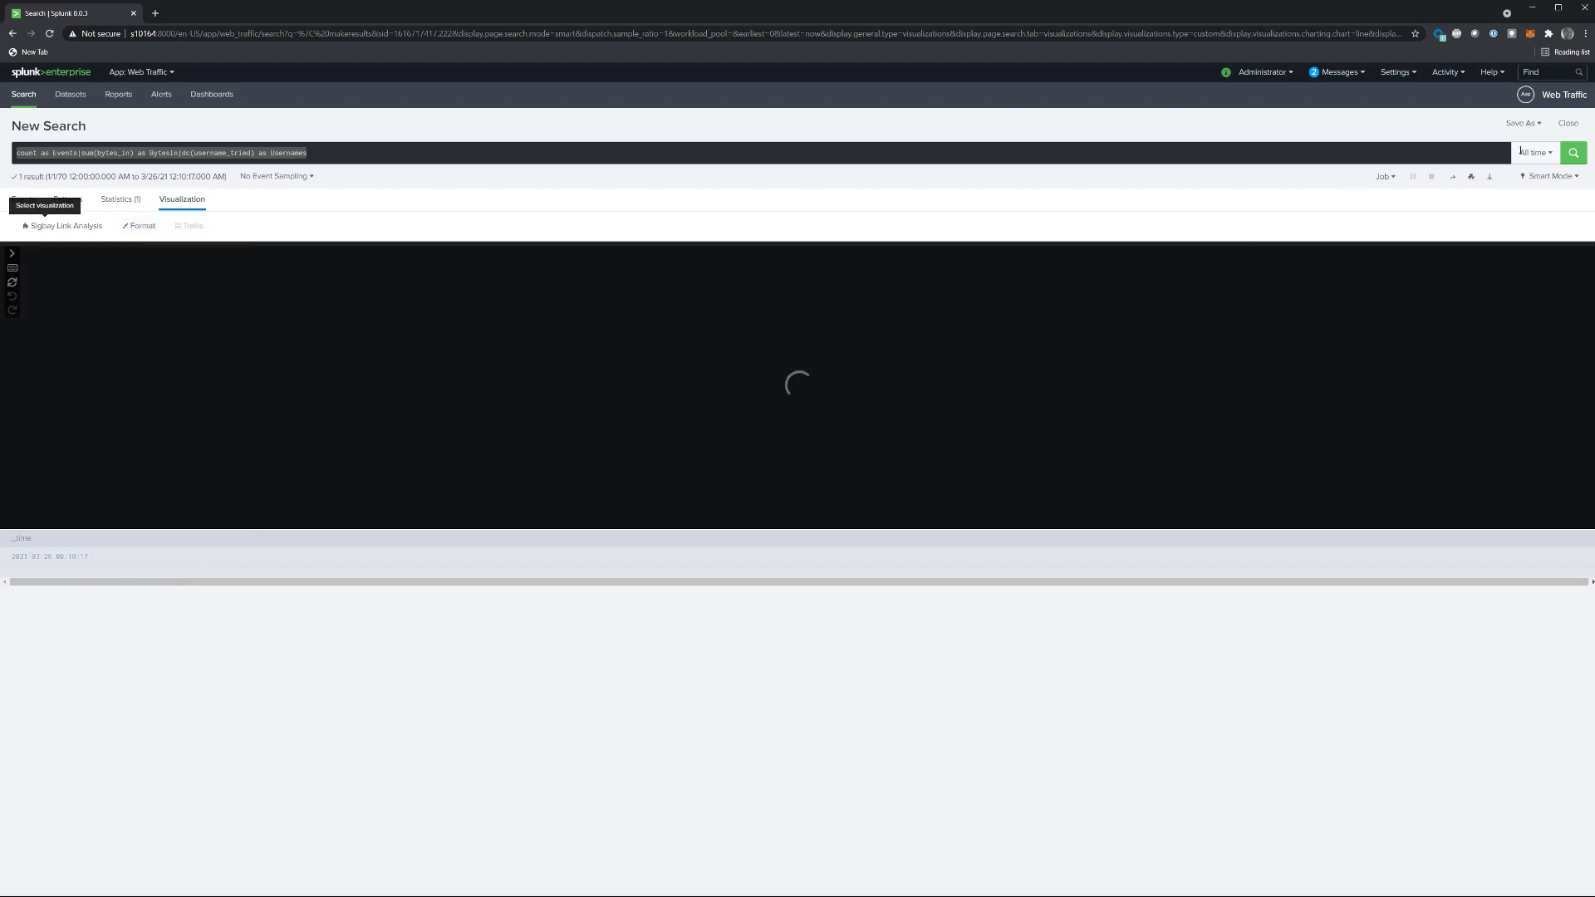
Step: Save the visualization as a panel in a new dashboard titled Web Traffic Analysis, shared in app, and view the dashboard
{"action": "left_click", "coordinate": [1526, 125]}
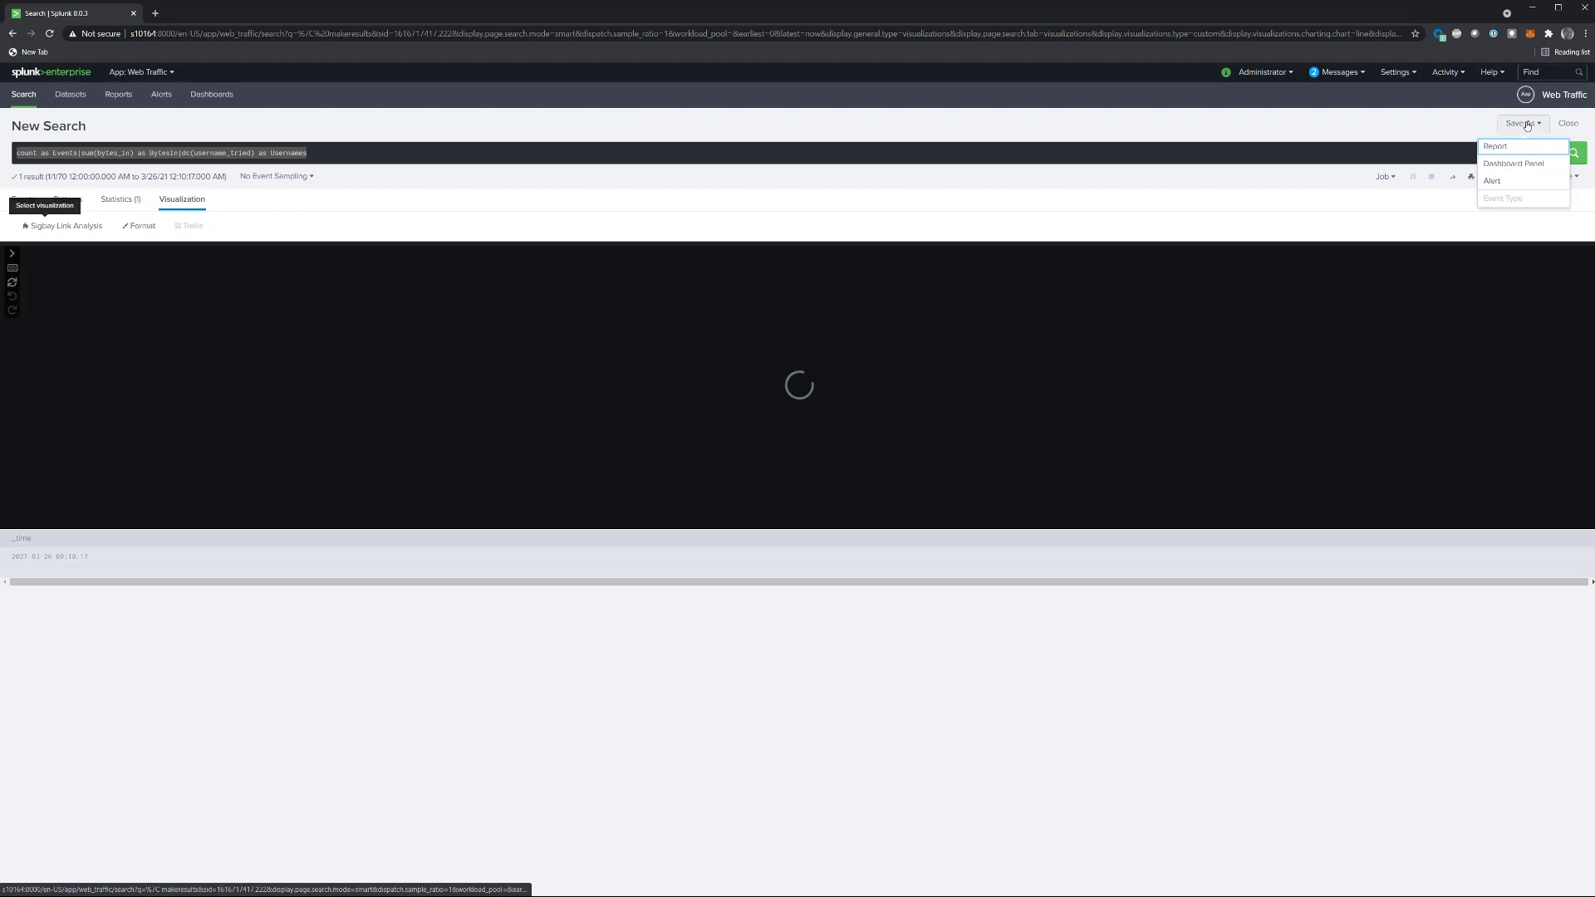
{"action": "left_click", "coordinate": [1505, 166]}
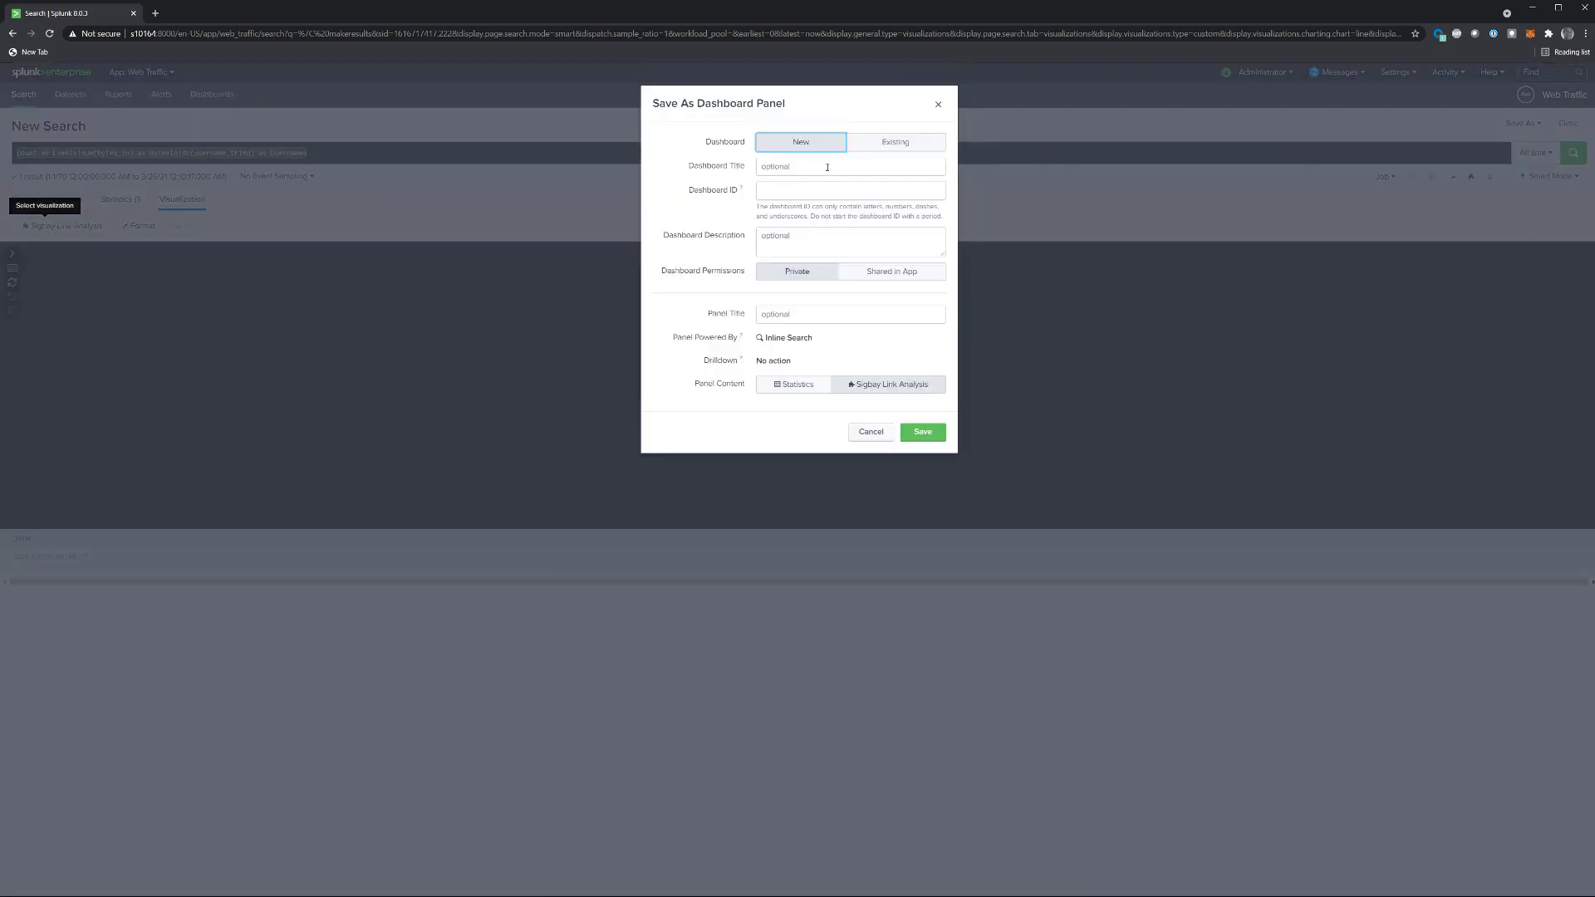
{"action": "left_click", "coordinate": [828, 167]}
{"action": "type", "text": "We"}
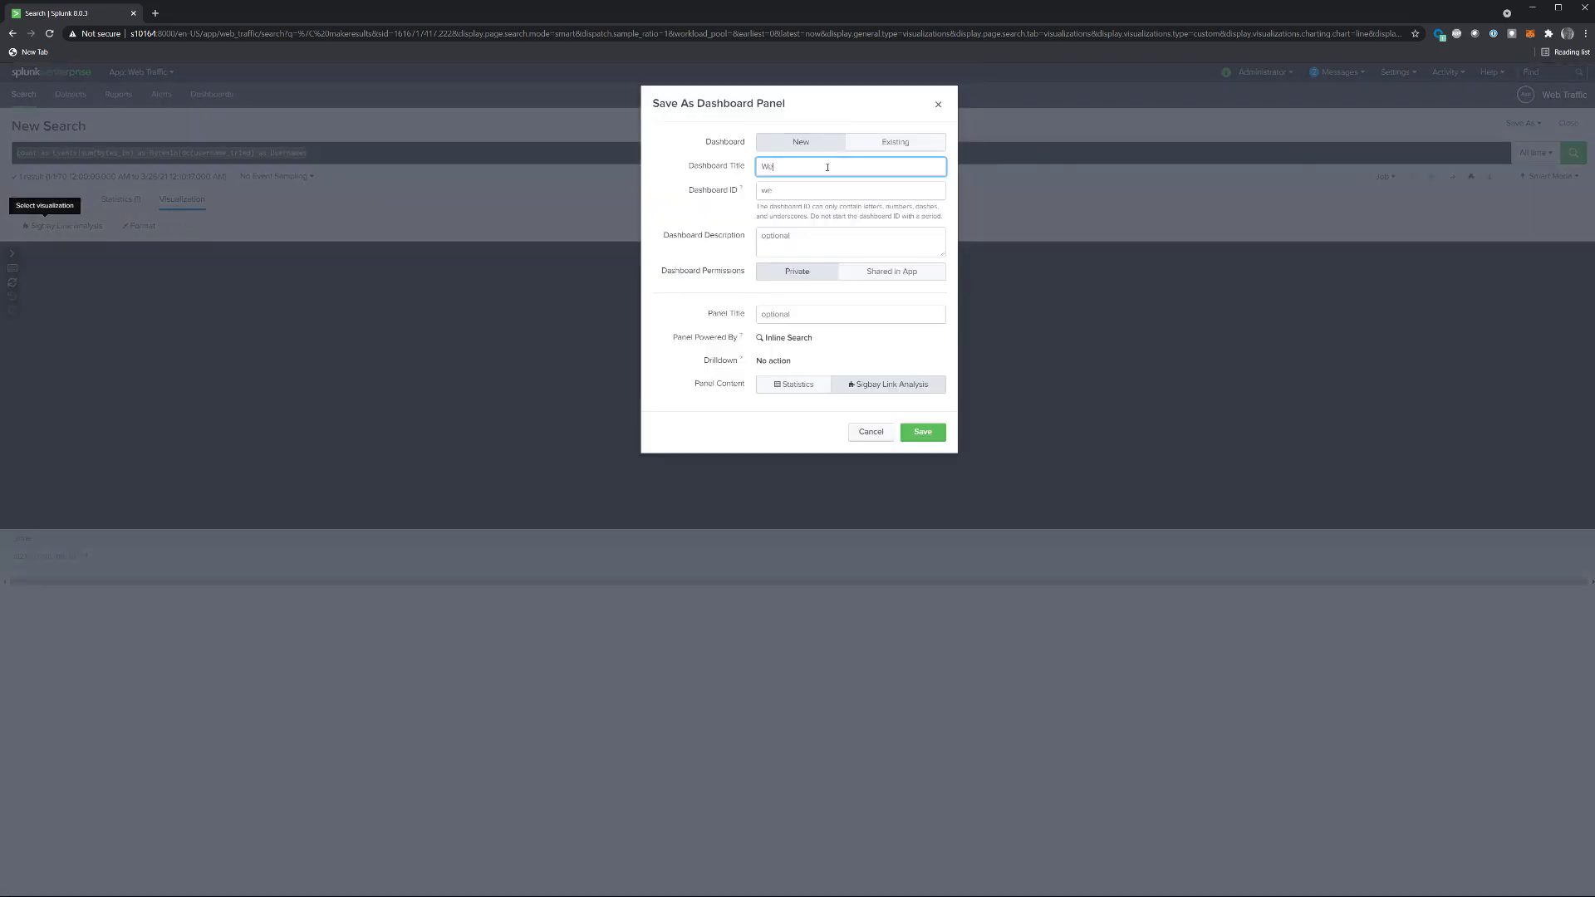
{"action": "type", "text": "b Traffic Analysis"}
{"action": "left_click", "coordinate": [882, 273]}
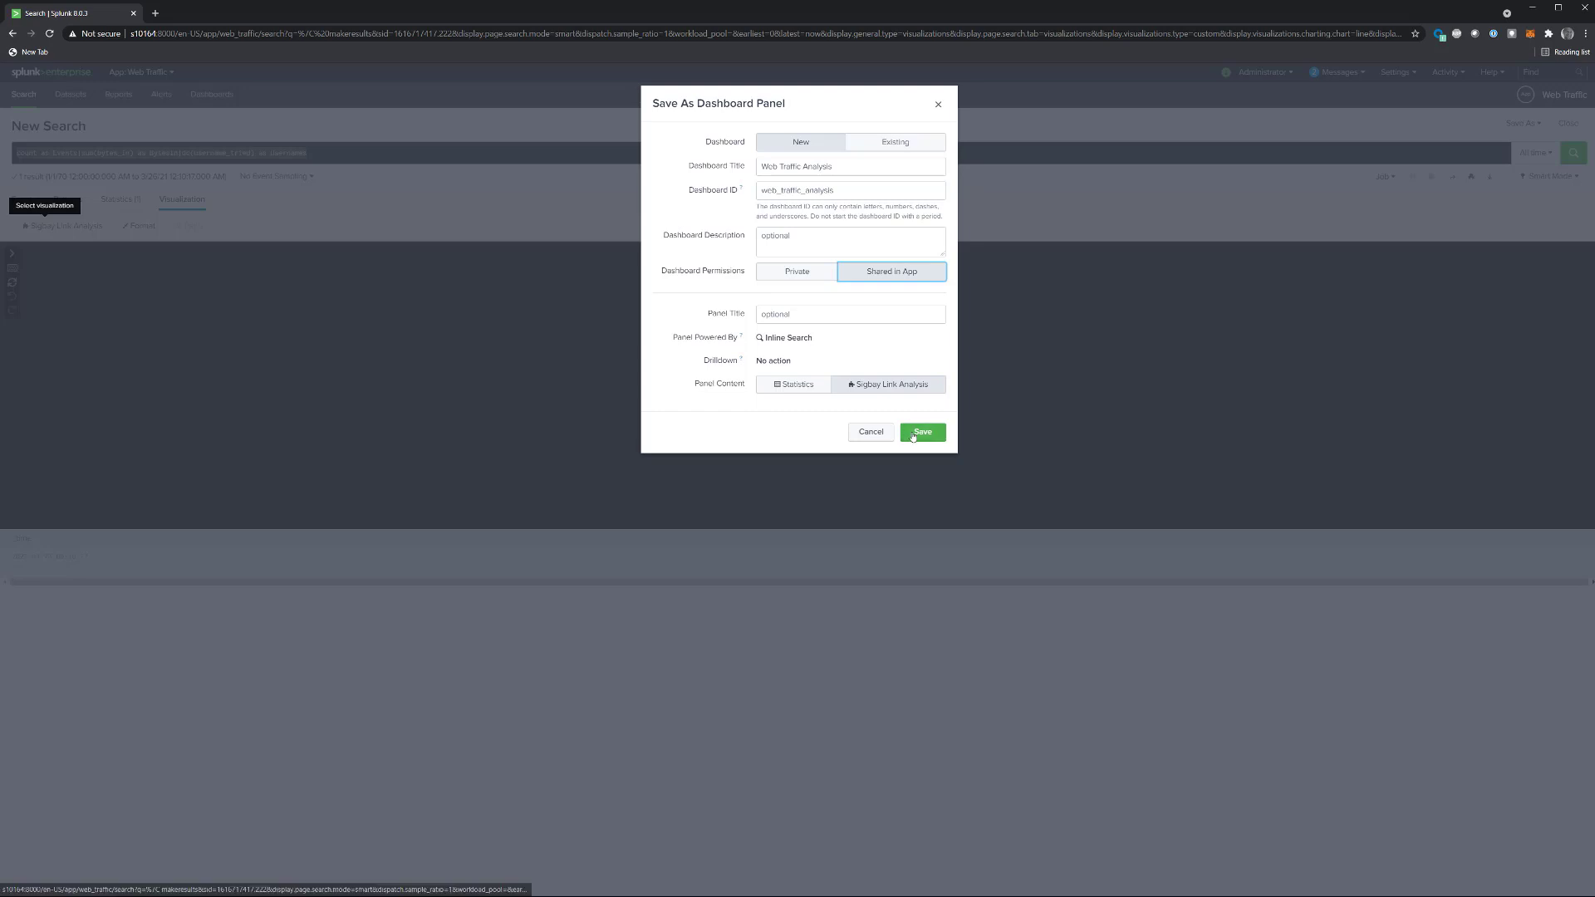
{"action": "left_click", "coordinate": [912, 434]}
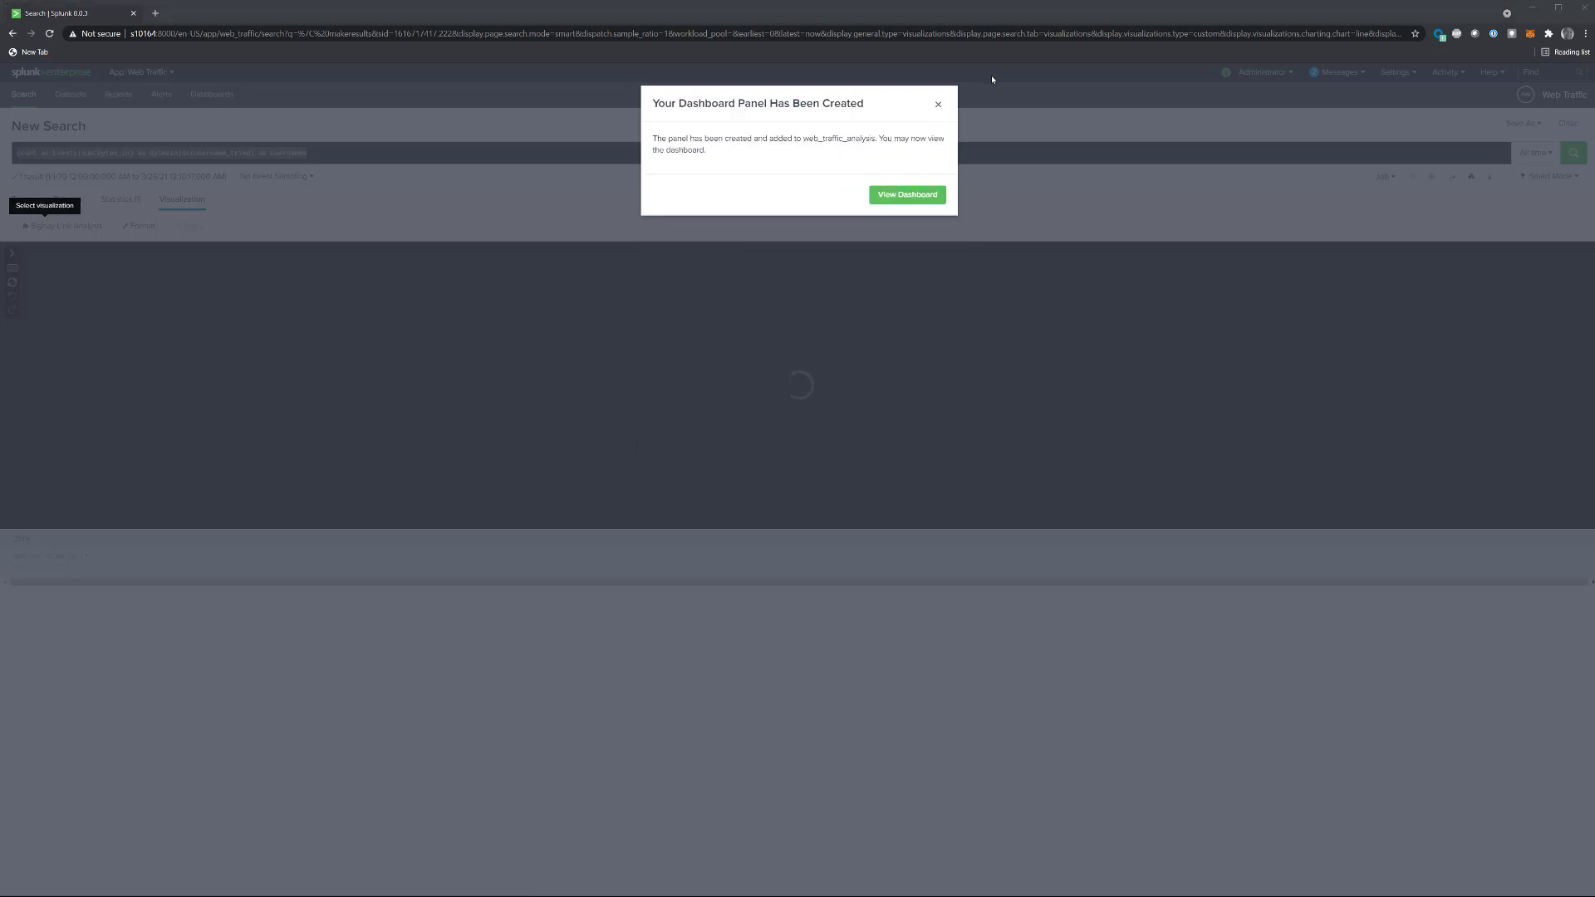
{"action": "left_click", "coordinate": [905, 200]}
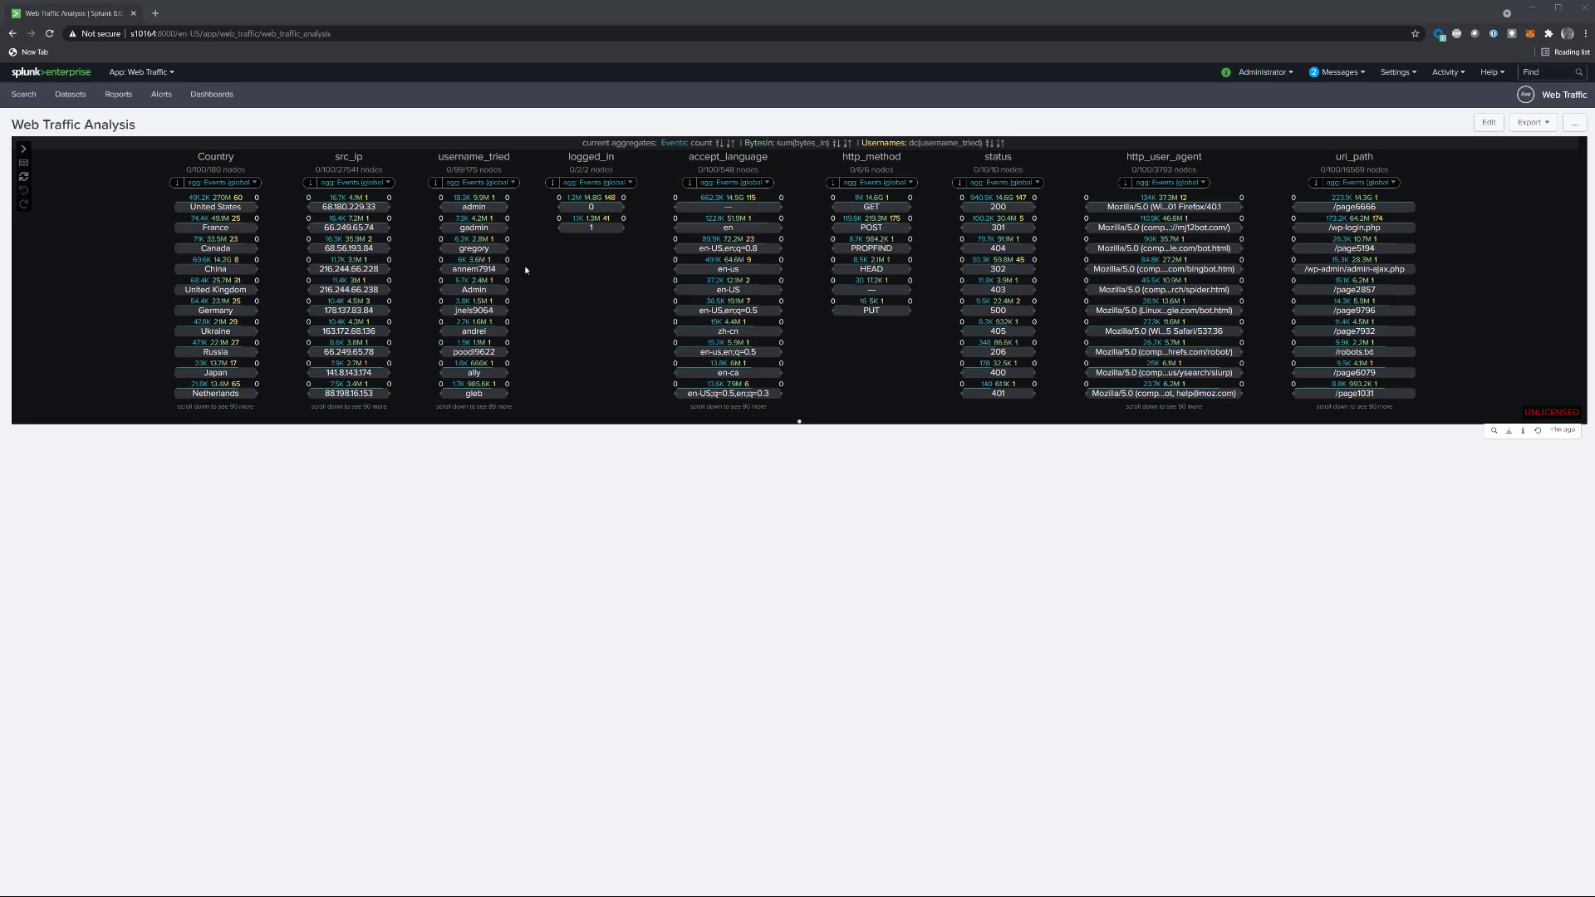
Step: Edit the dashboard to make the link analysis panel taller and use the dark theme, saving and refreshing it
{"action": "left_click", "coordinate": [1488, 123]}
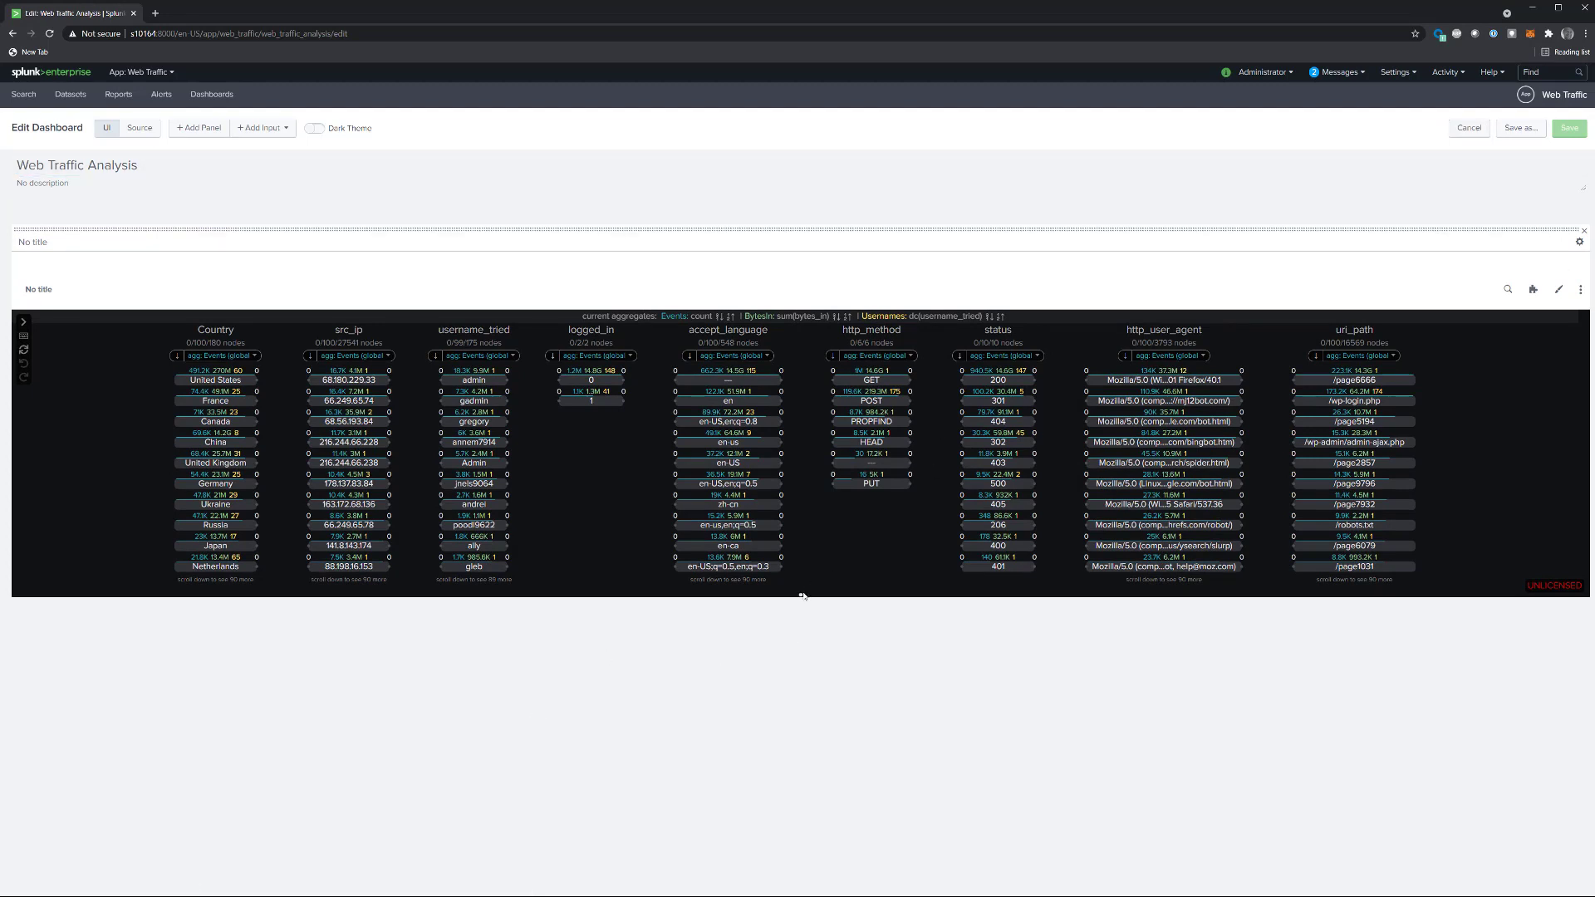
{"action": "left_click_drag", "start_coordinate": [799, 596], "coordinate": [808, 818]}
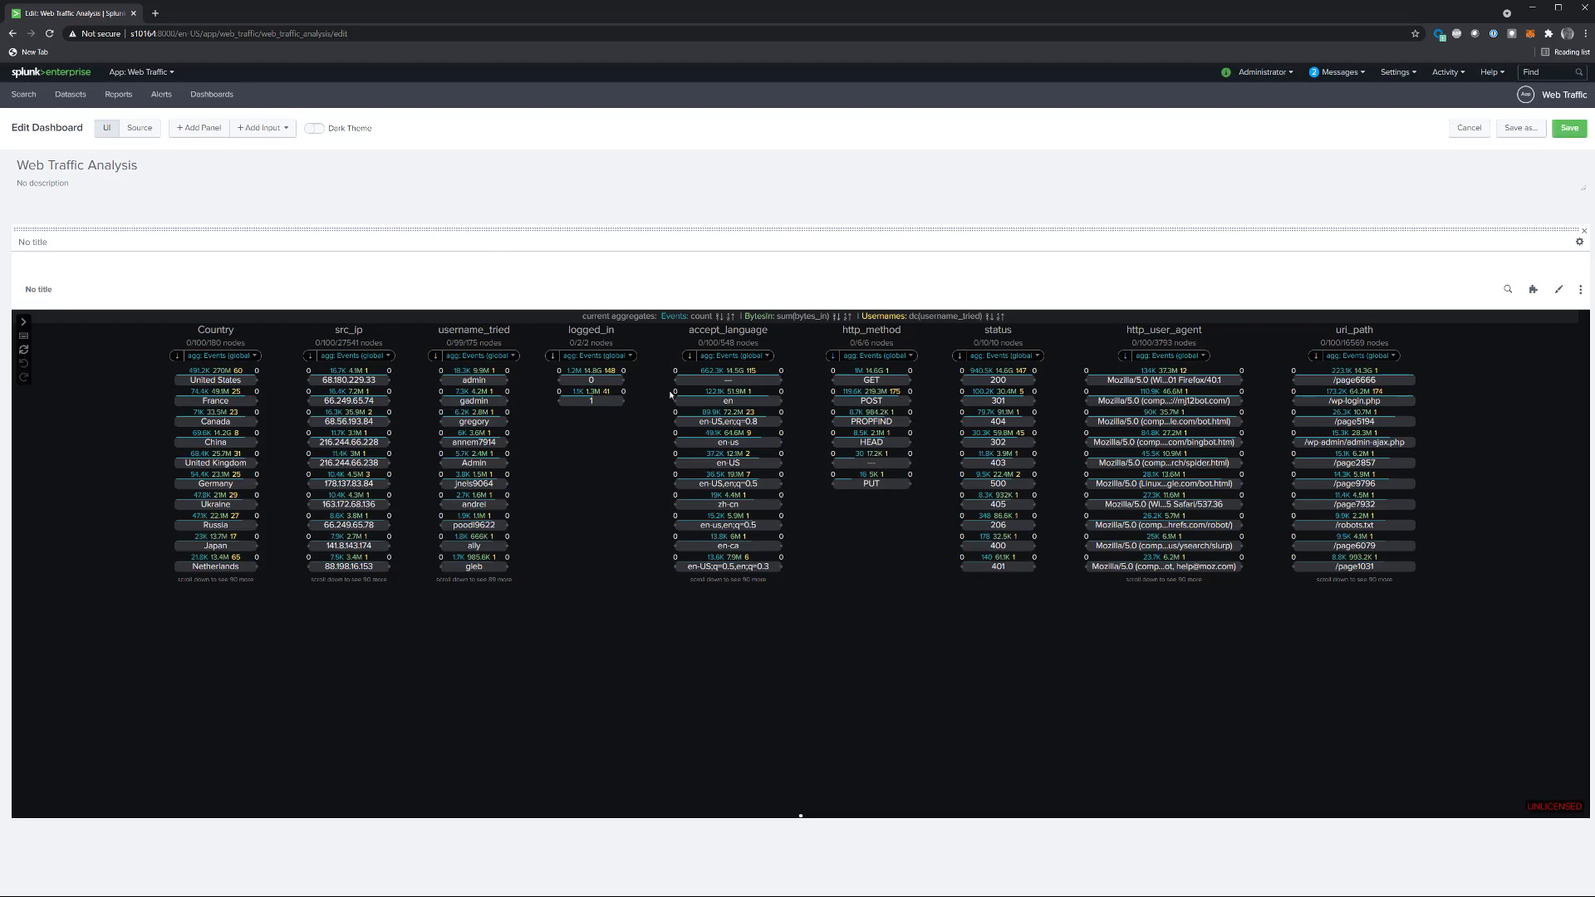
{"action": "left_click", "coordinate": [319, 129]}
{"action": "left_click", "coordinate": [1569, 133]}
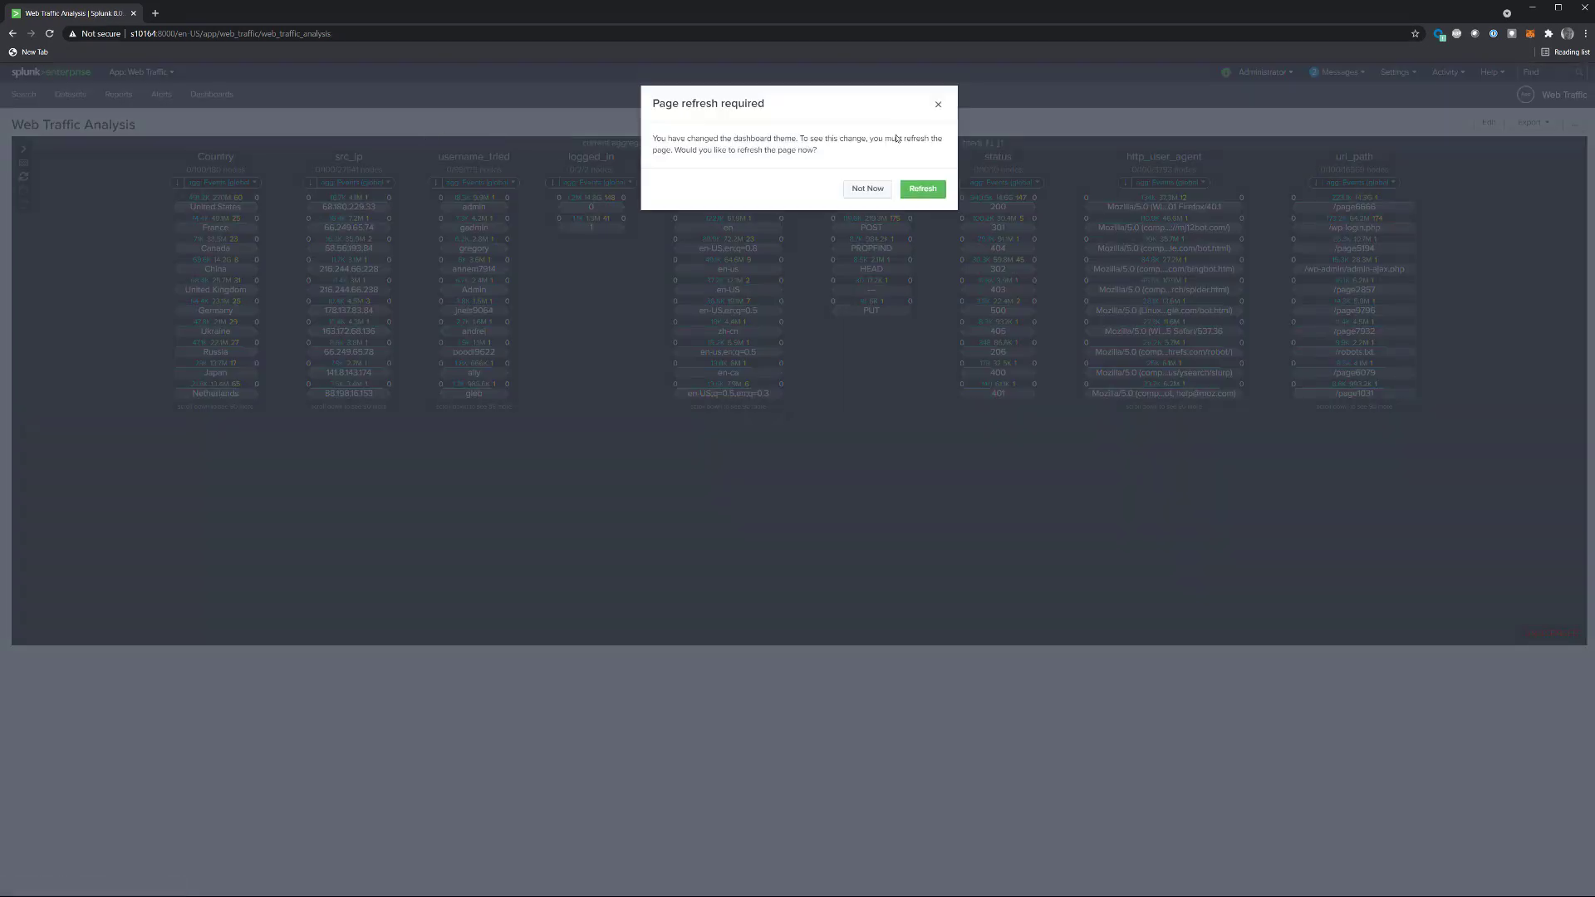
{"action": "left_click", "coordinate": [921, 189]}
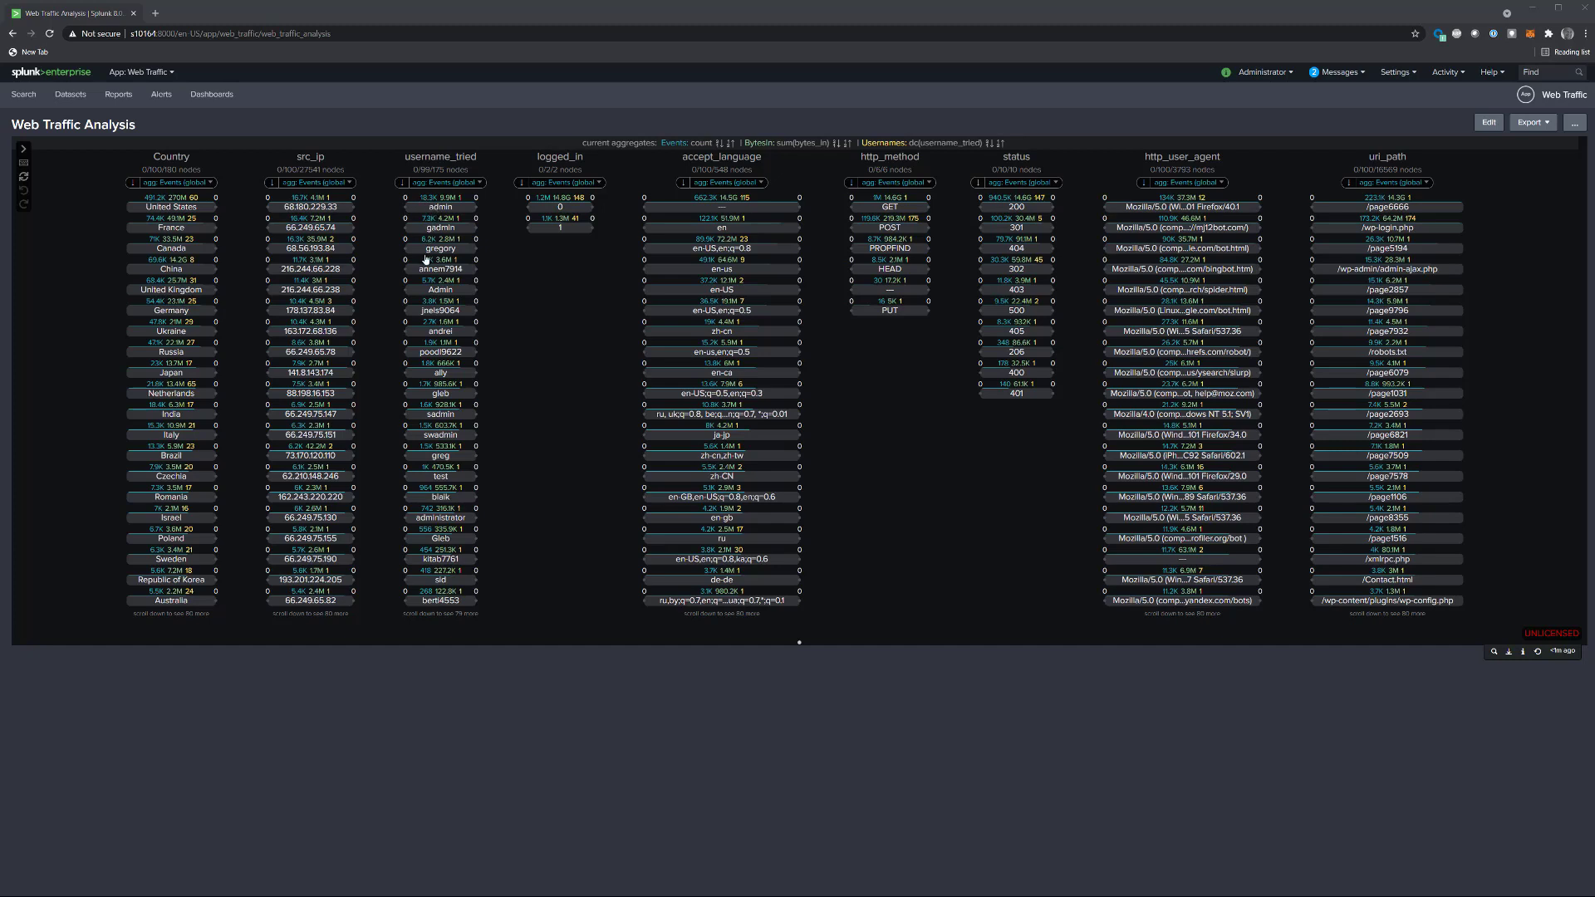
Step: Examine the links of logged_in value 1, reset the selection and consult the visualization's keyboard shortcuts
{"action": "left_click", "coordinate": [559, 229]}
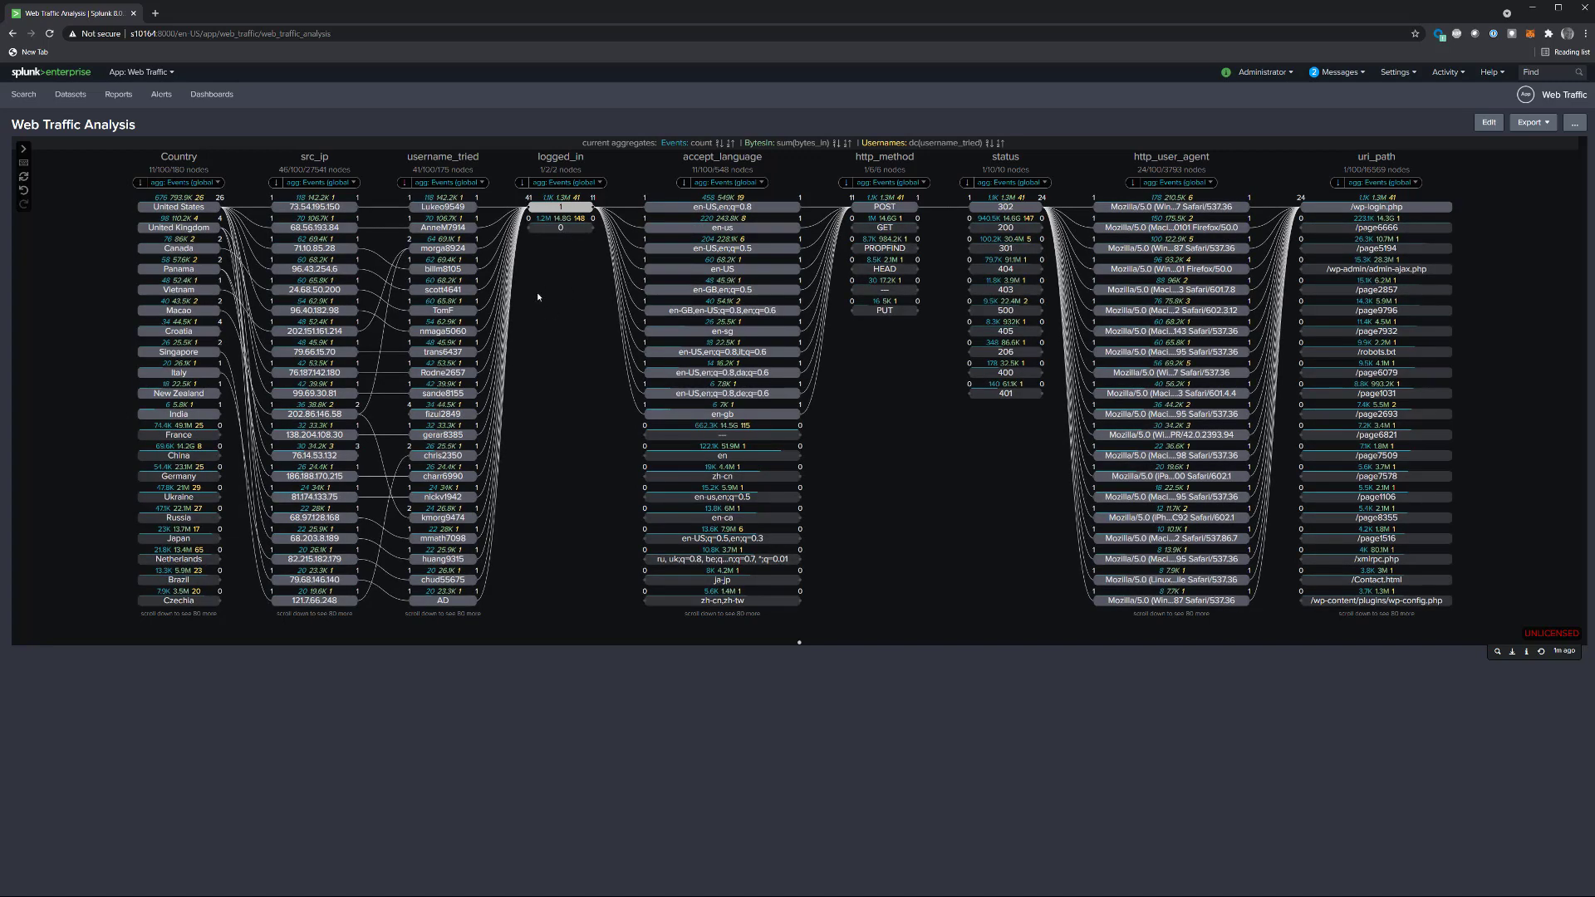
{"action": "left_click", "coordinate": [25, 179]}
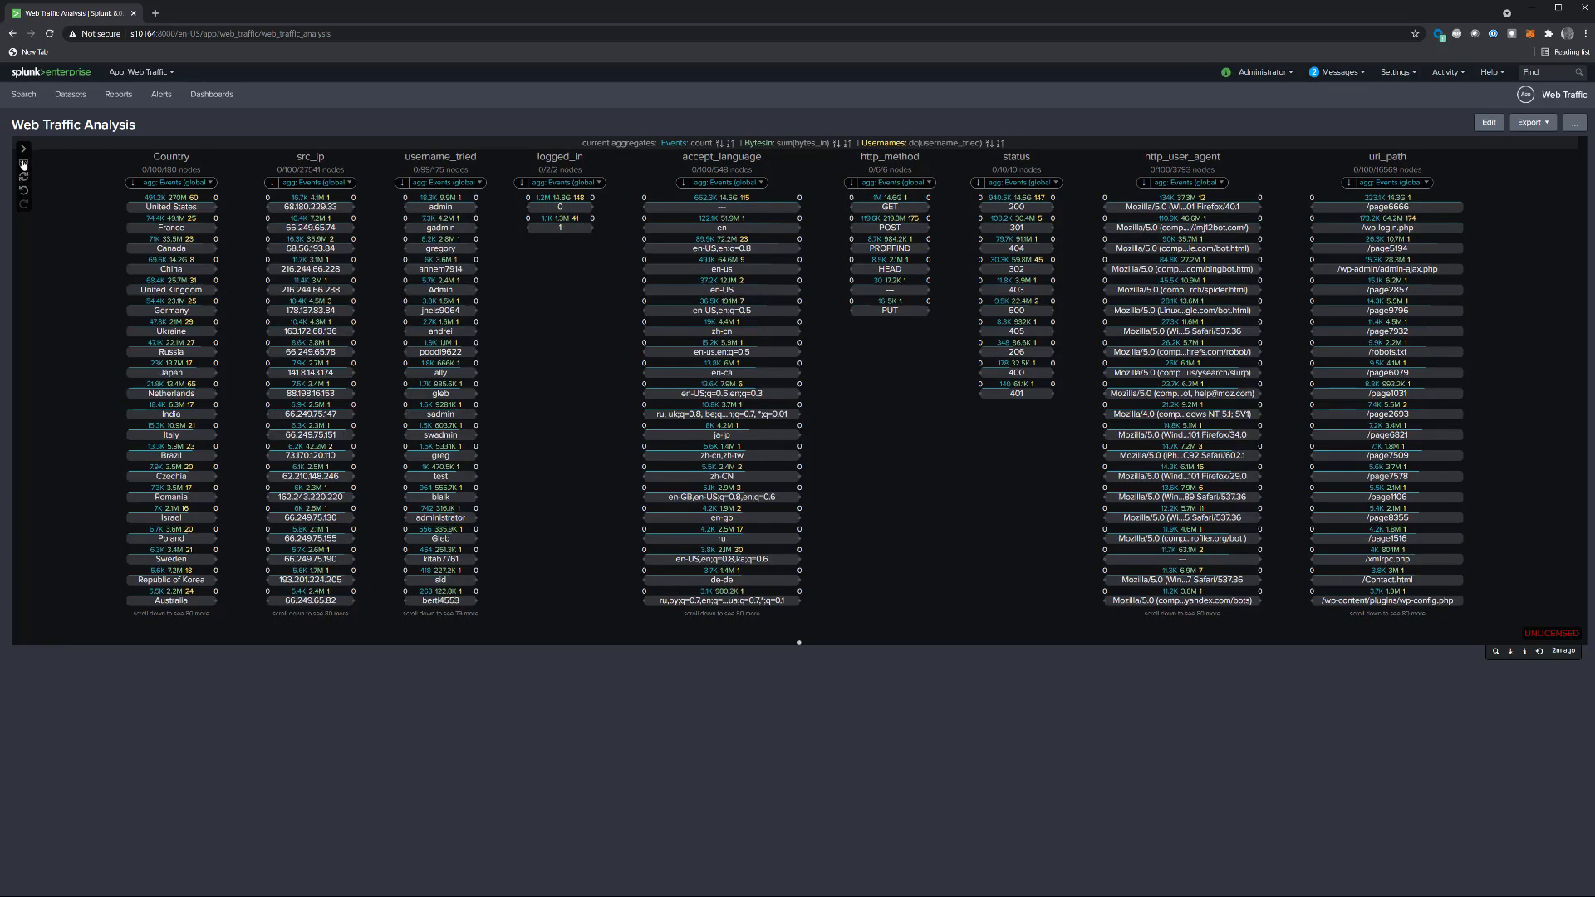
{"action": "left_click", "coordinate": [23, 164]}
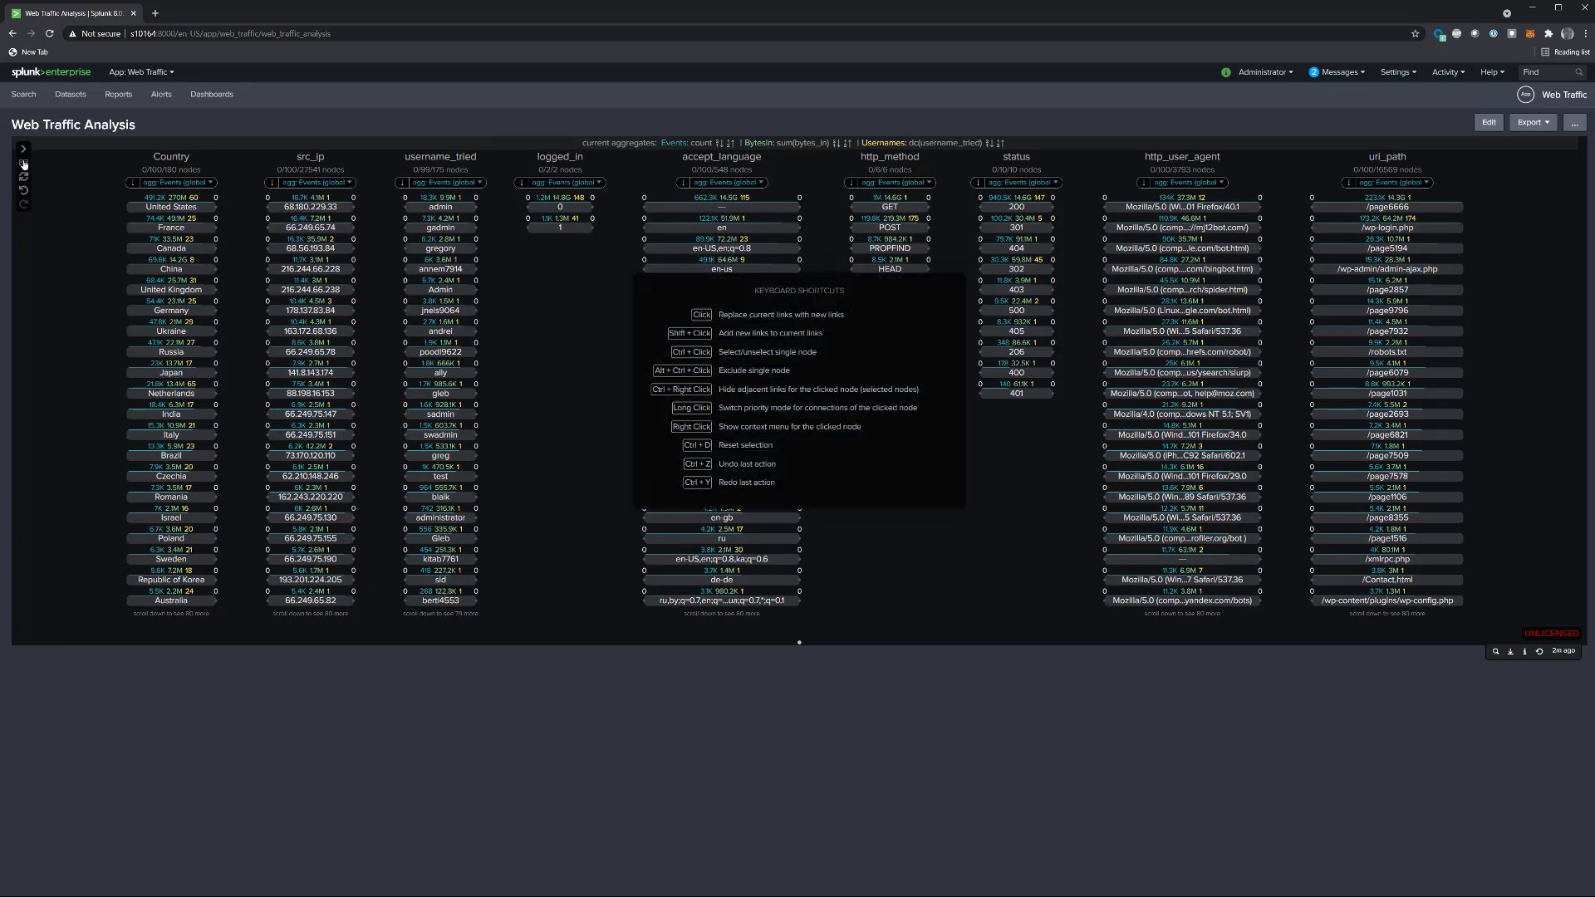
{"action": "left_click", "coordinate": [534, 338]}
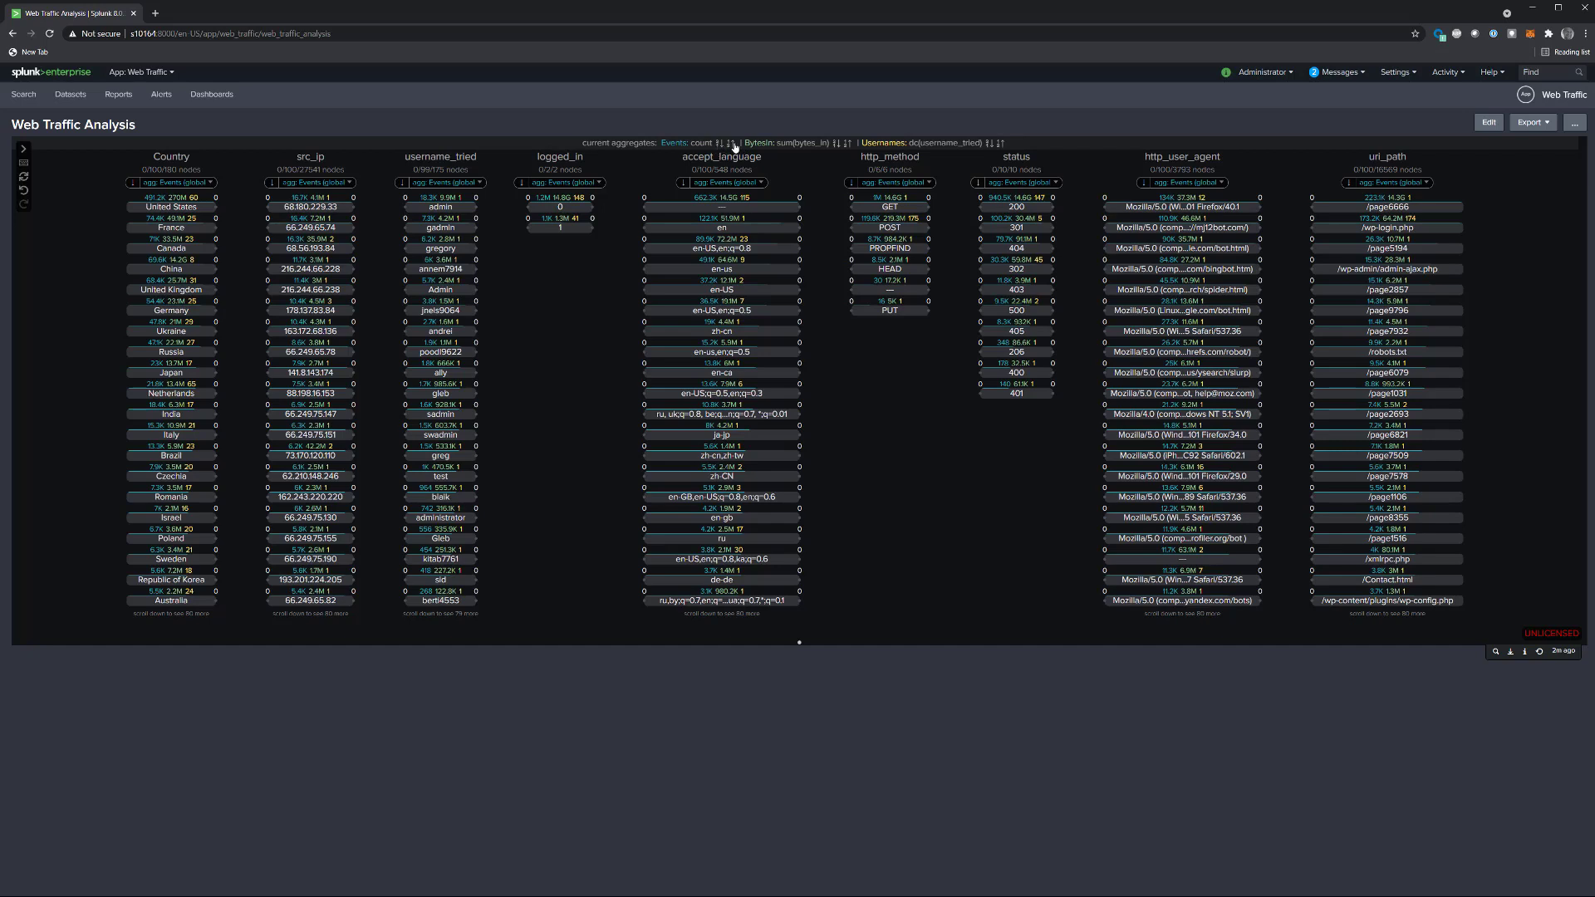
Step: Sort all columns by BytesIn in descending order and show the links of the top src_ip node
{"action": "left_click", "coordinate": [835, 144]}
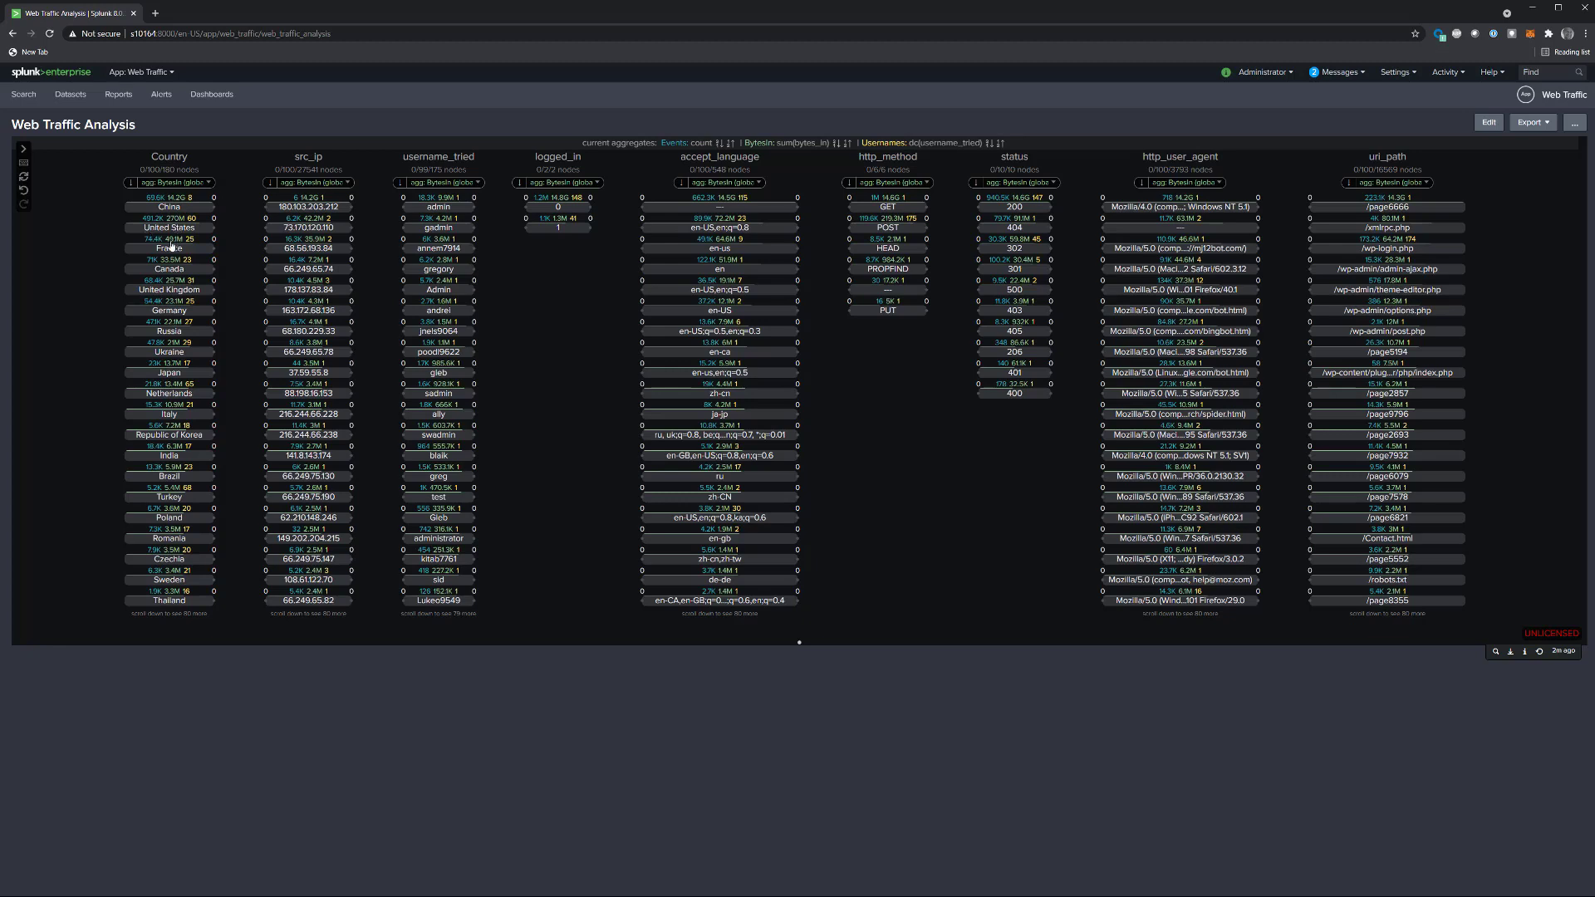
{"action": "left_click", "coordinate": [302, 208]}
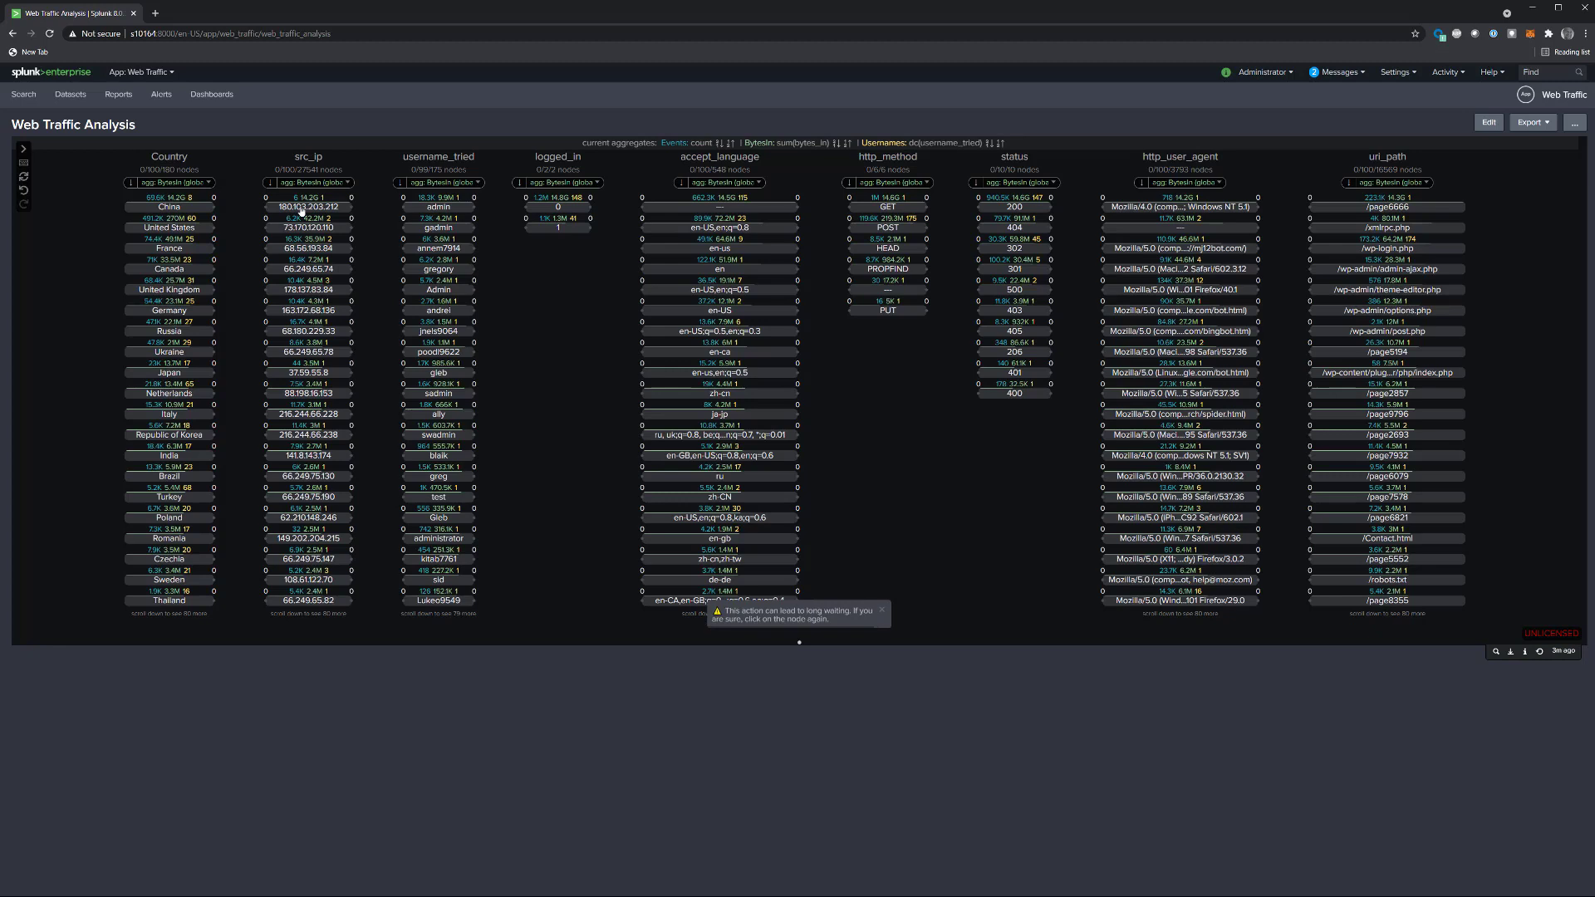
{"action": "left_click", "coordinate": [300, 209]}
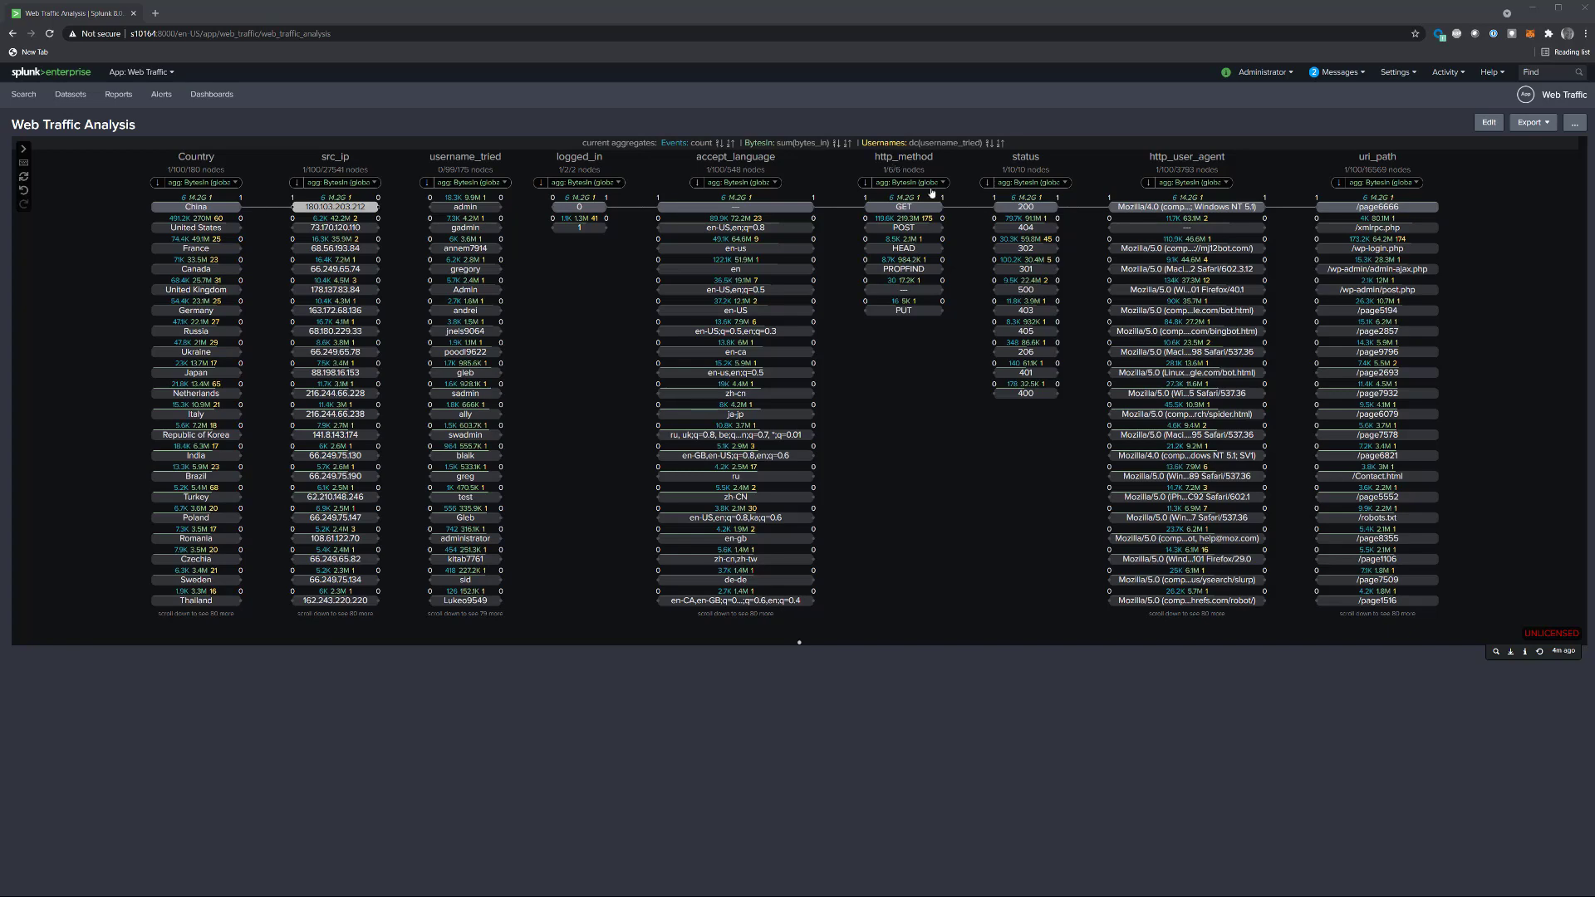
Step: Show the links of the PROPFIND HTTP method and inspect its connection to the WEBDAV Client user agent
{"action": "left_click", "coordinate": [905, 270]}
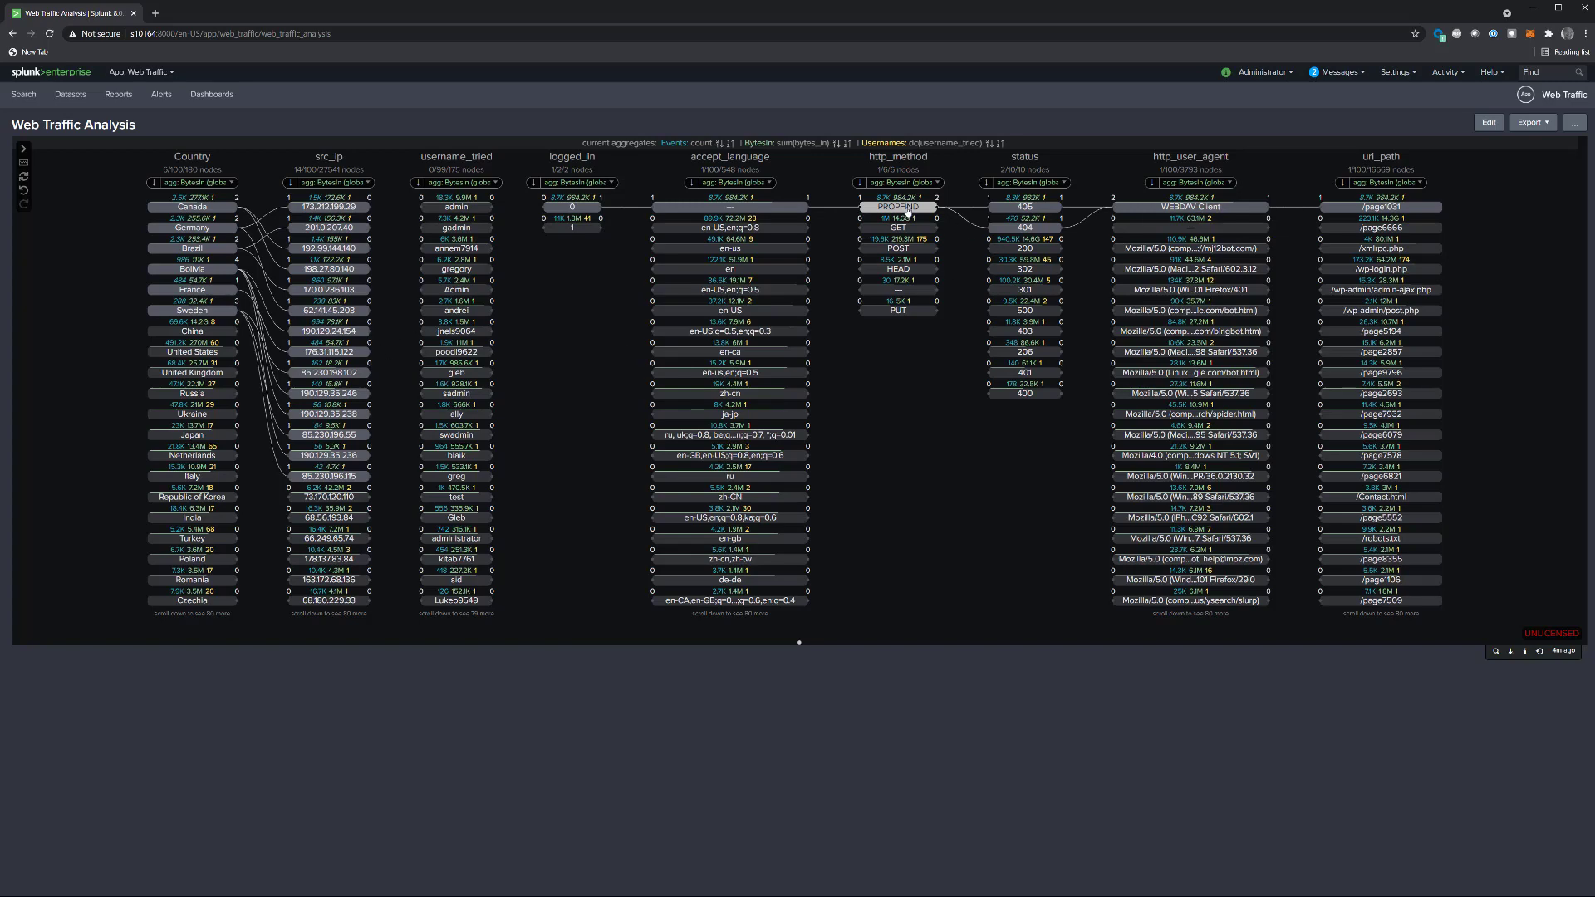
{"action": "left_click", "coordinate": [907, 209]}
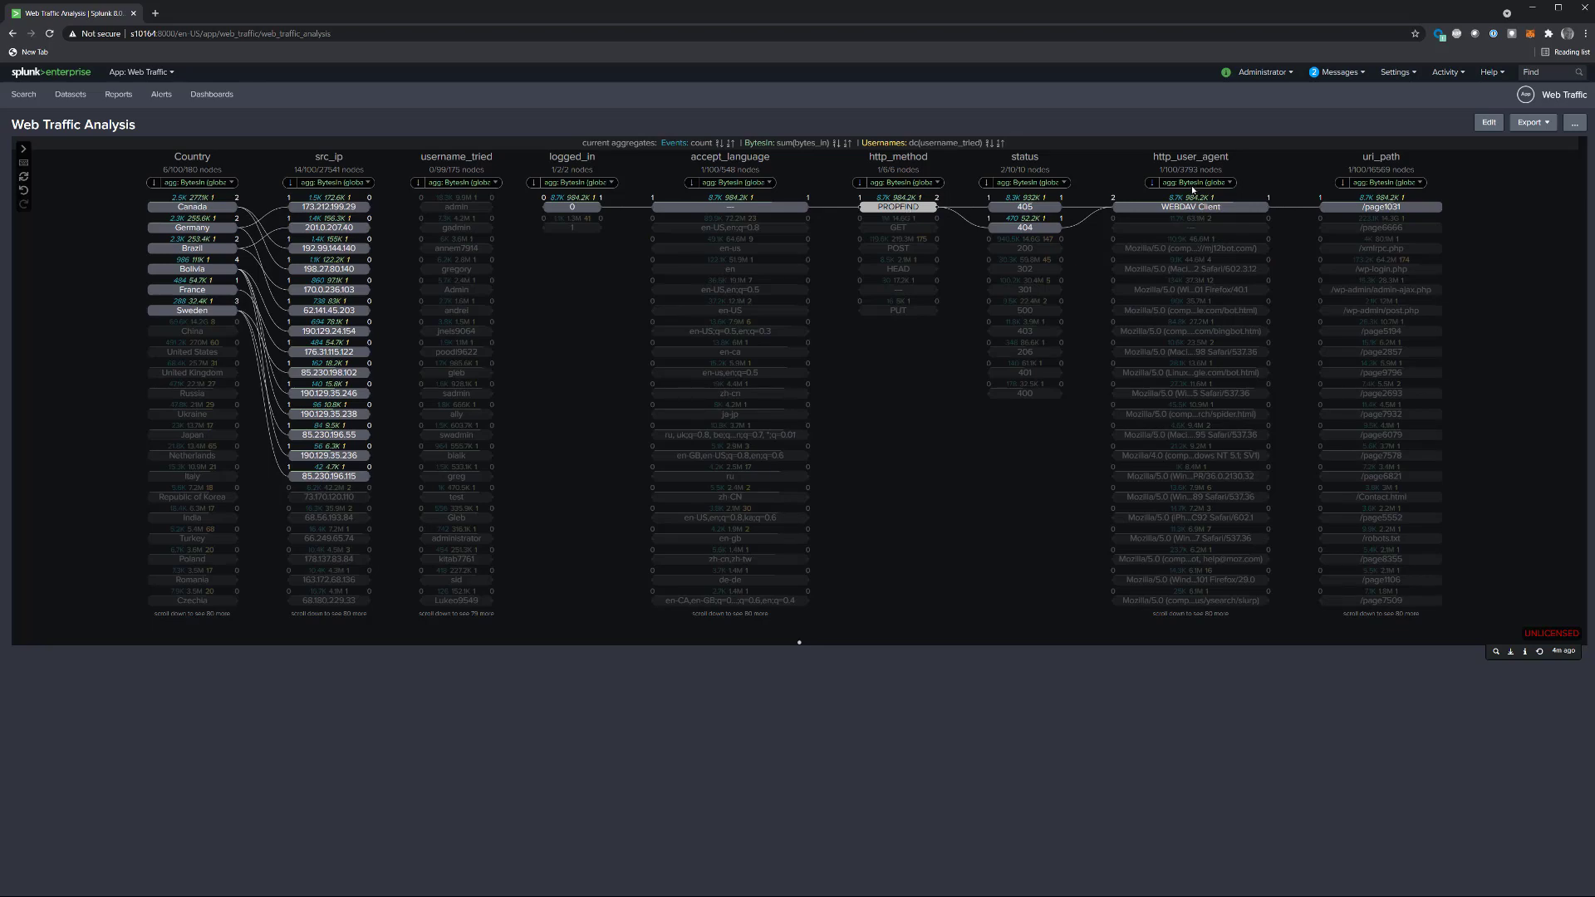
{"action": "left_click", "coordinate": [1185, 209]}
{"action": "left_click", "coordinate": [1184, 210]}
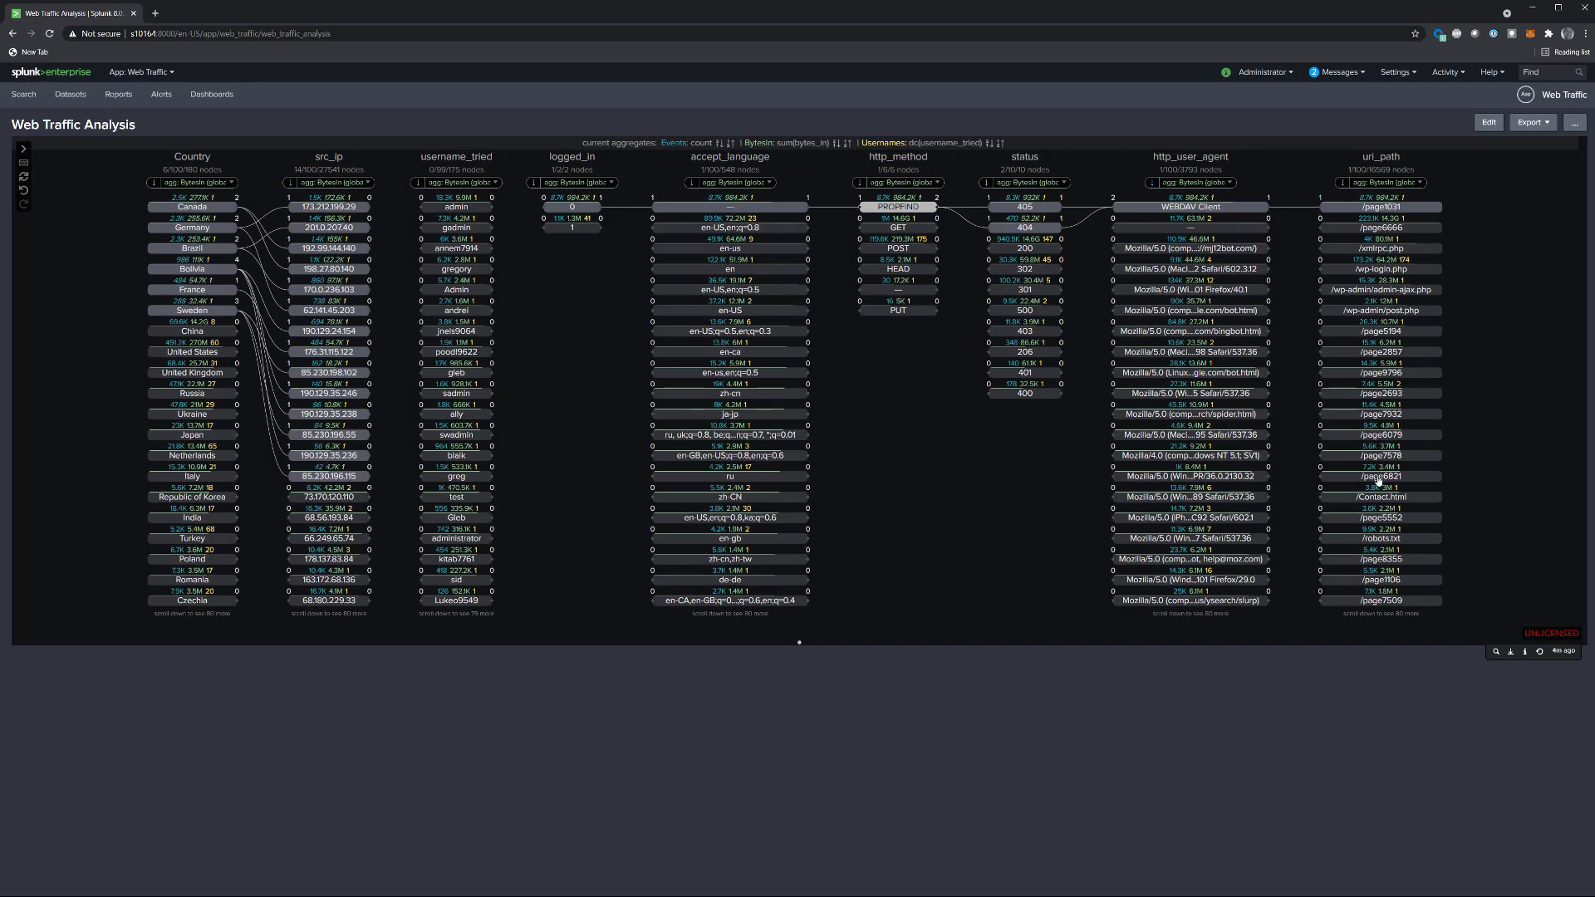
Step: Show the links of the /page8355 URI path and look through the connected nodes further down the columns
{"action": "left_click", "coordinate": [1372, 563]}
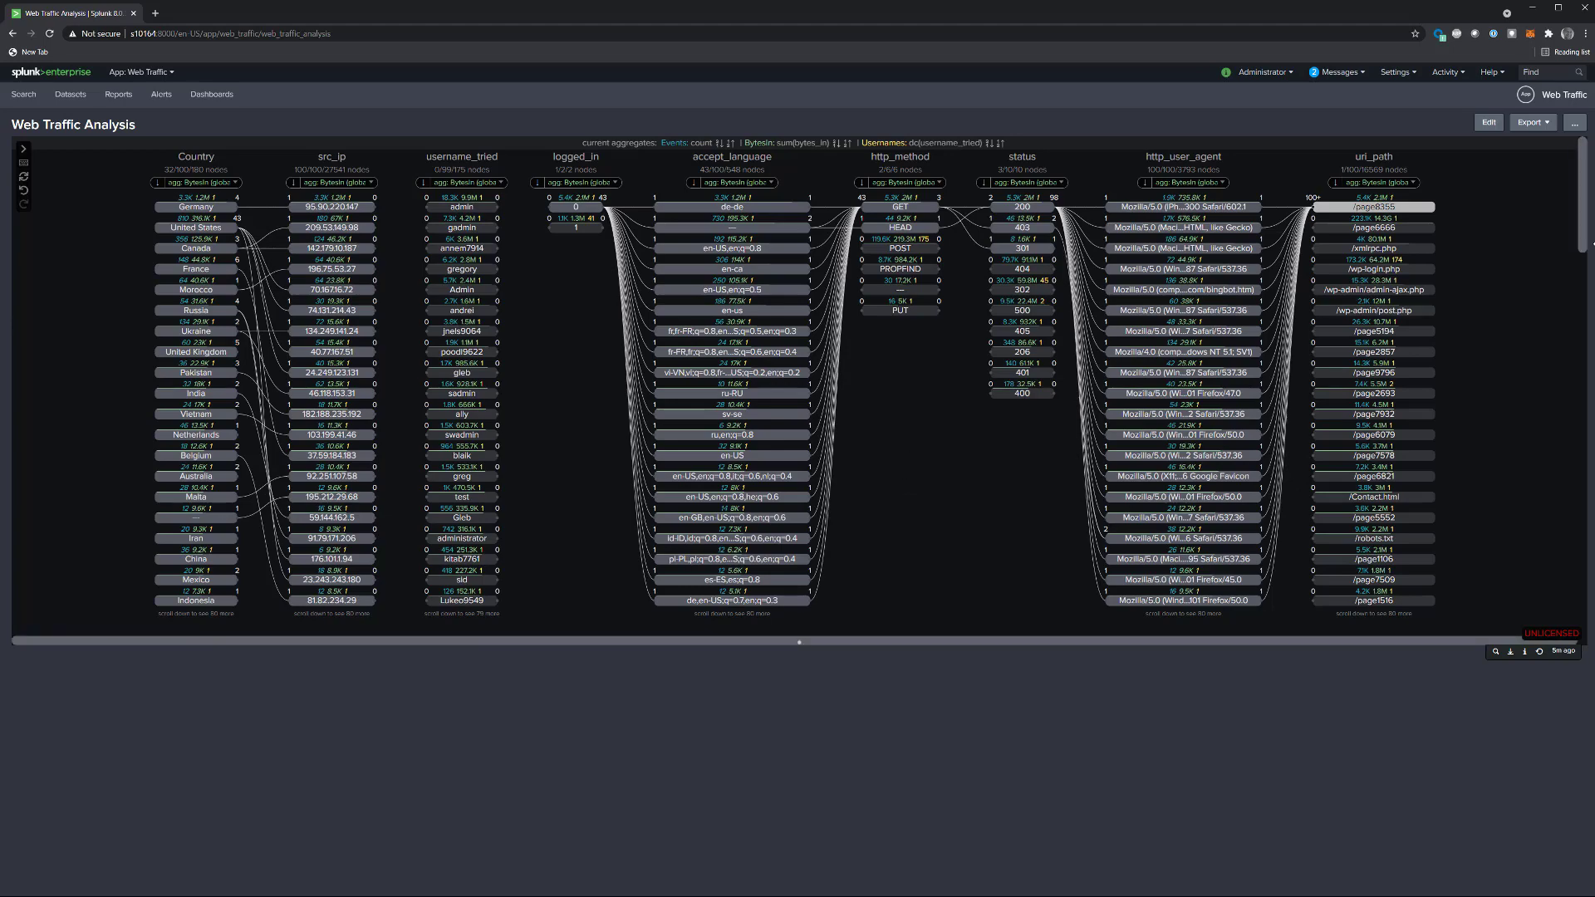
{"action": "scroll", "coordinate": [1580, 267], "scroll_direction": "down", "scroll_amount": 3}
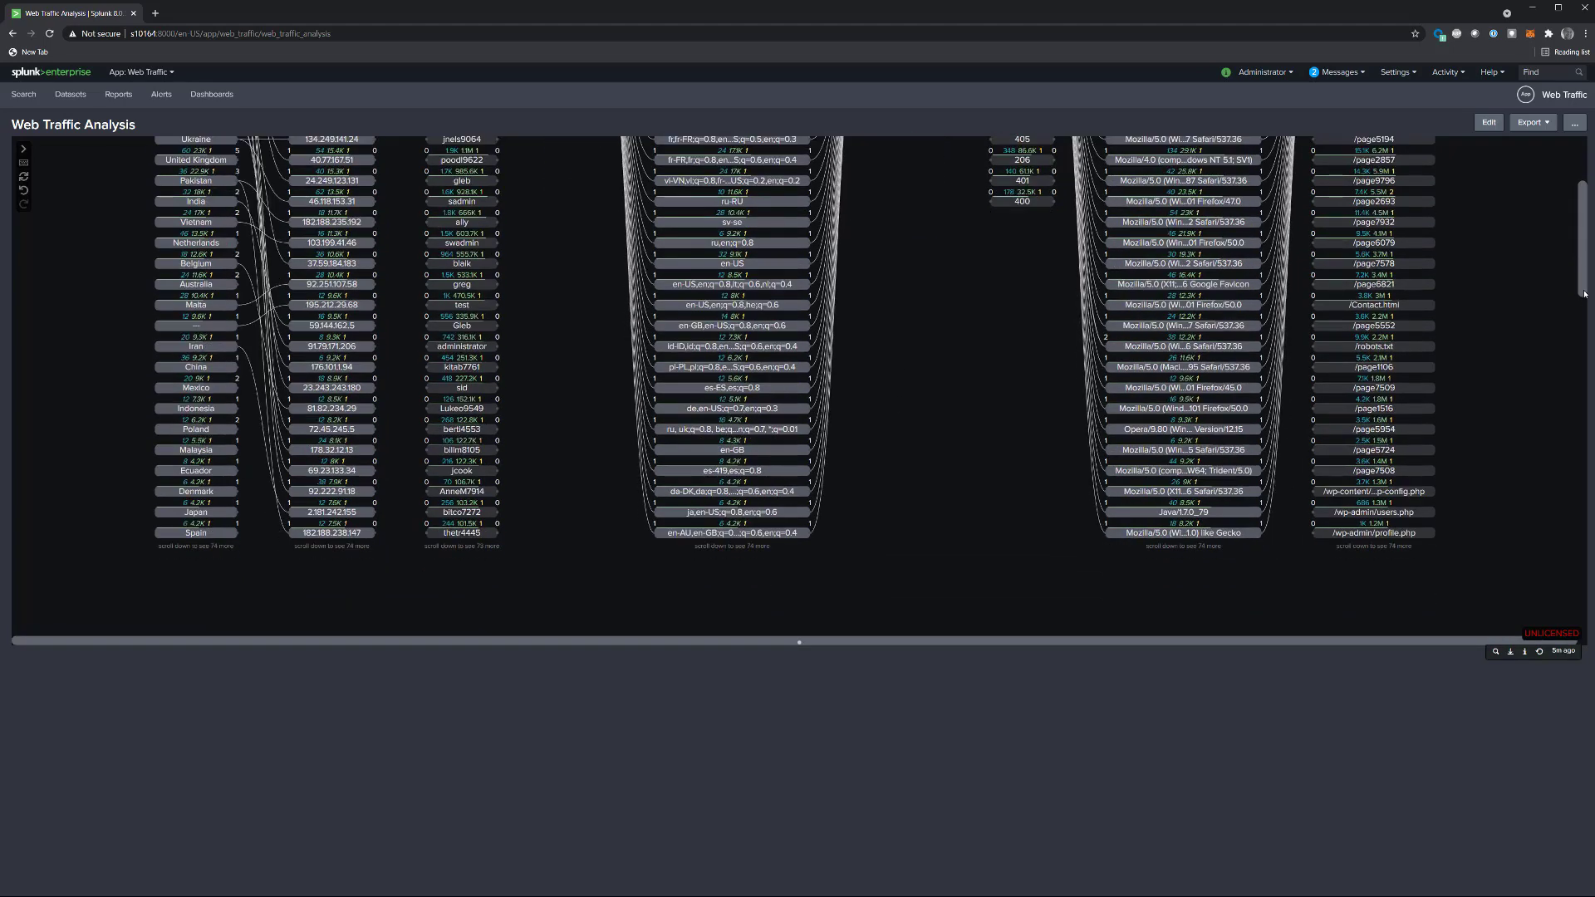
{"action": "left_click_drag", "start_coordinate": [1587, 308], "coordinate": [1583, 185]}
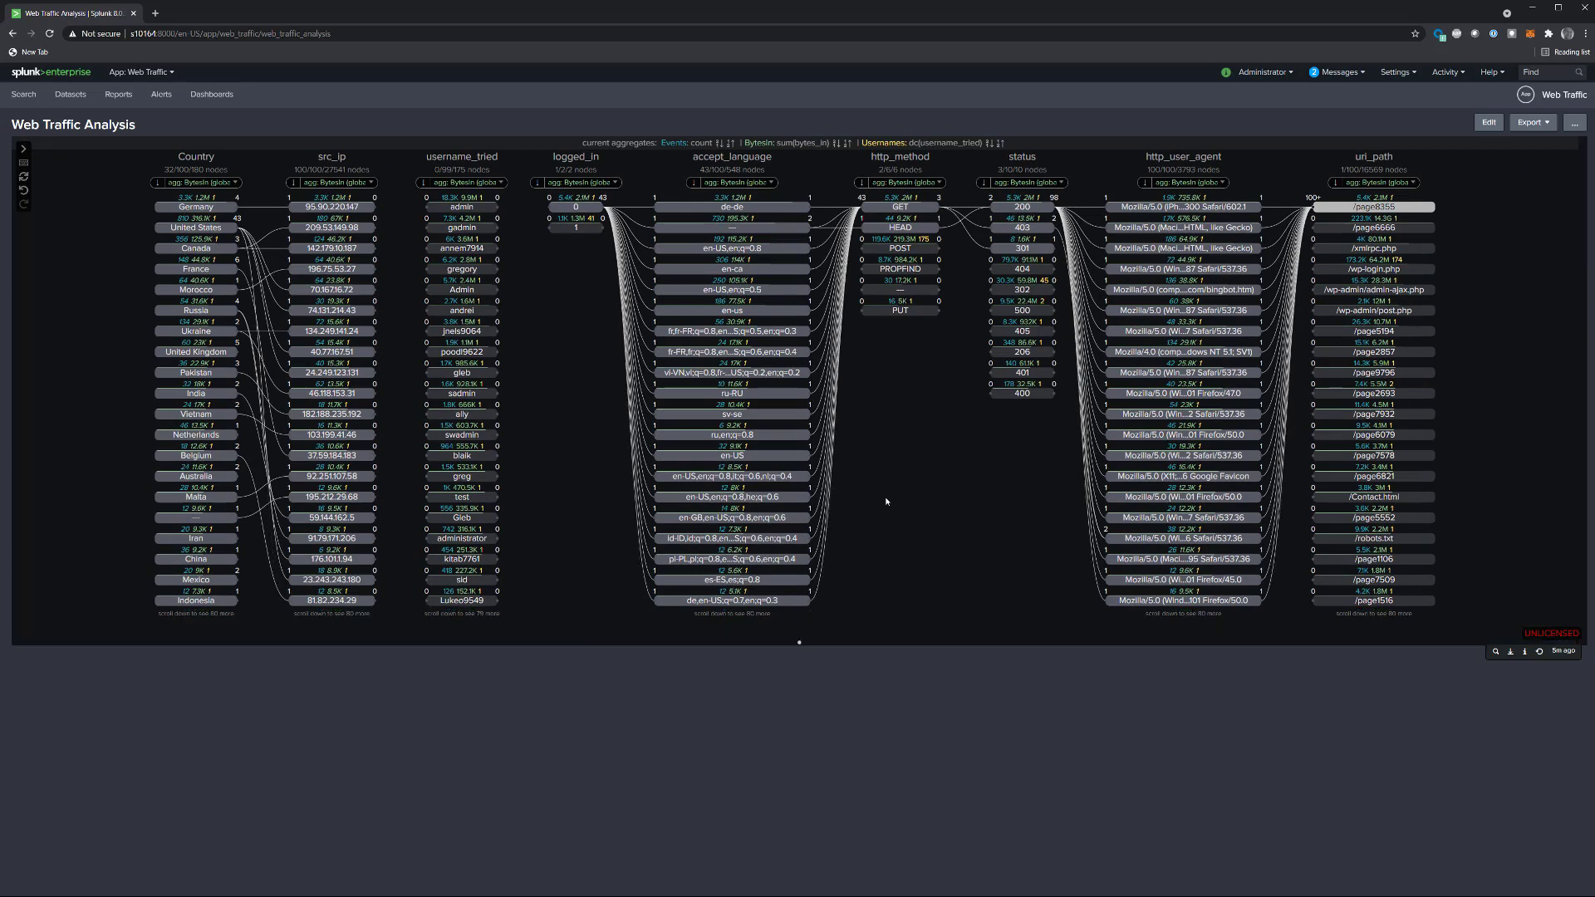